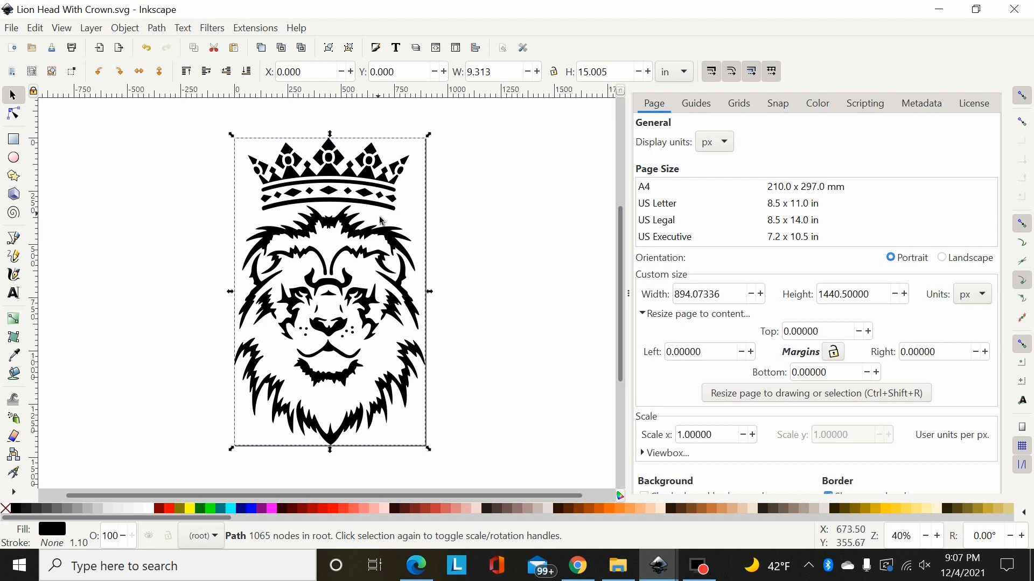
Examine the crowned lion artwork as a whole and in close-up around the brows, eyes and nose
{"action": "key", "text": "plus"}
{"action": "key", "text": "plus"}
{"action": "key", "text": "plus"}
{"action": "key", "text": "plus"}
{"action": "key", "text": "plus"}
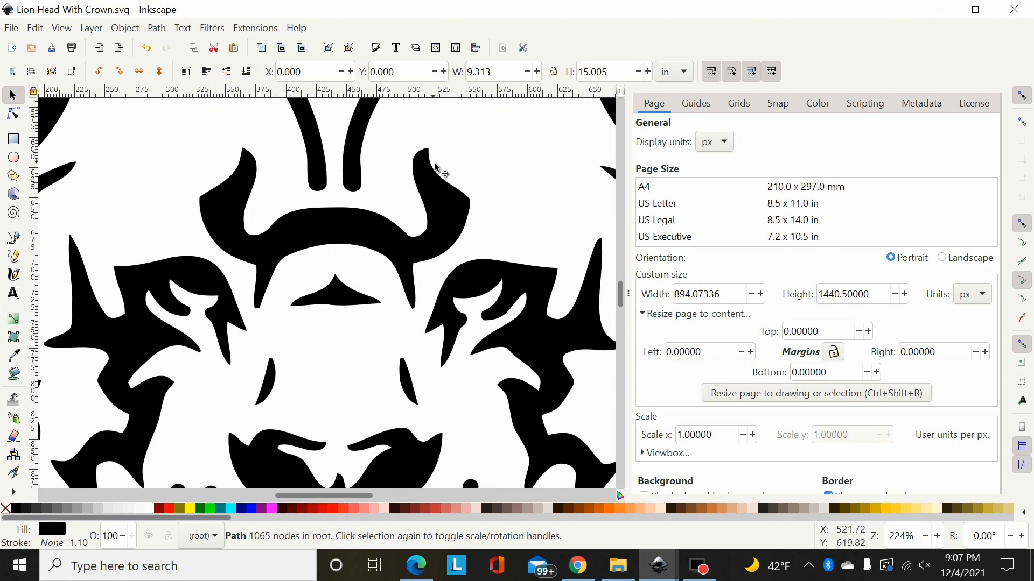
{"action": "key", "text": "minus"}
{"action": "key", "text": "minus"}
{"action": "key", "text": "minus"}
{"action": "key", "text": "minus"}
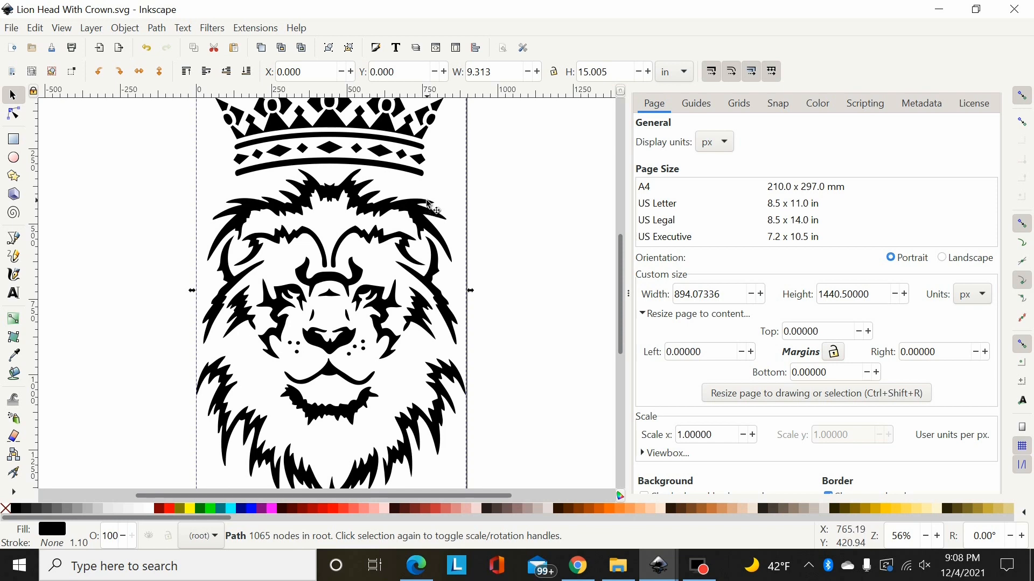
{"action": "key", "text": "plus"}
{"action": "key", "text": "plus"}
{"action": "key", "text": "plus"}
{"action": "key", "text": "plus"}
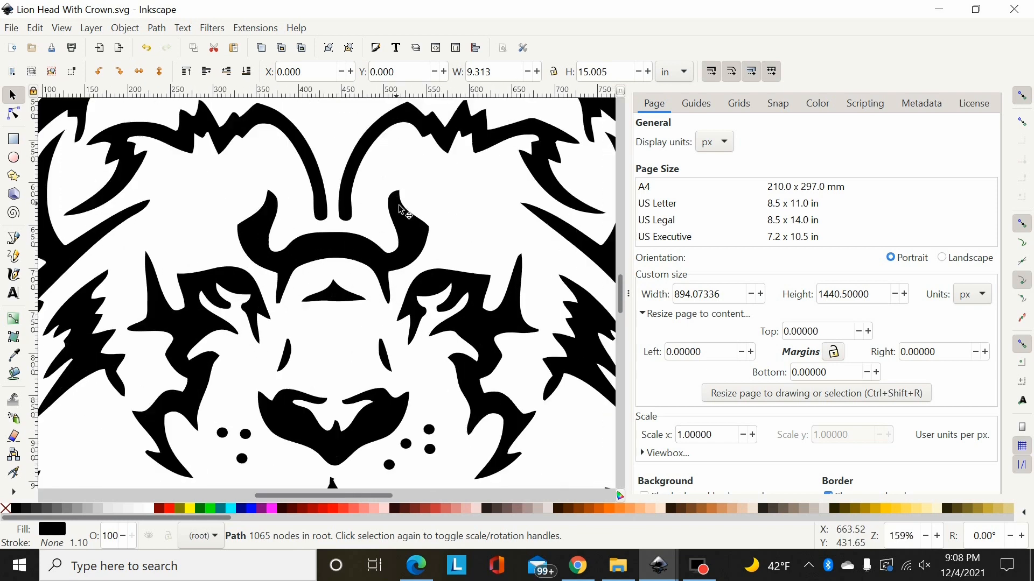
{"action": "scroll", "coordinate": [340, 209], "scroll_direction": "up", "scroll_amount": 2}
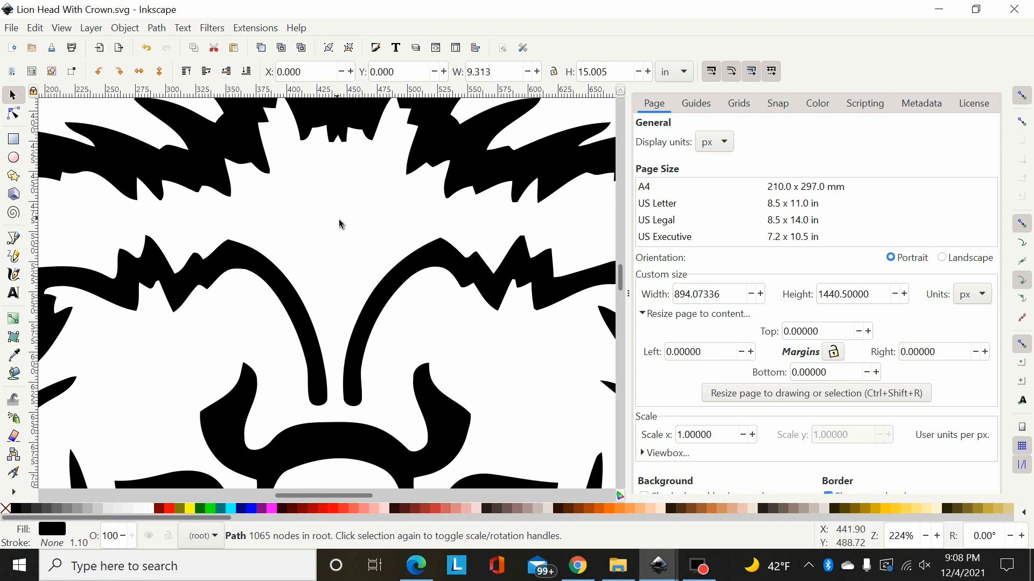
{"action": "scroll", "coordinate": [341, 225], "scroll_direction": "down", "scroll_amount": 4}
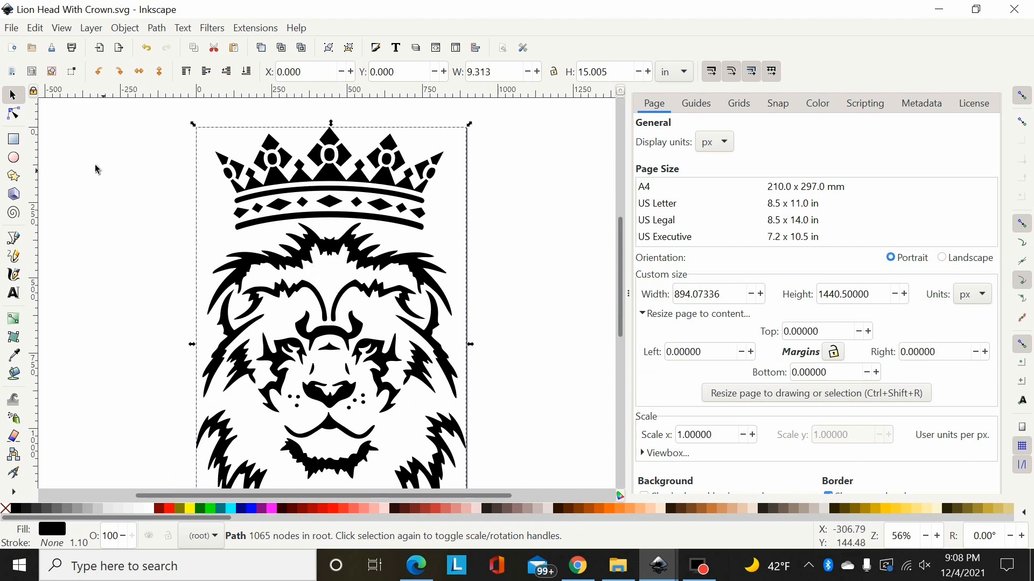
Show the artwork's path nodes and adjust the curve handle of the peak node on the lion's left-hand brow
{"action": "left_click", "coordinate": [12, 113]}
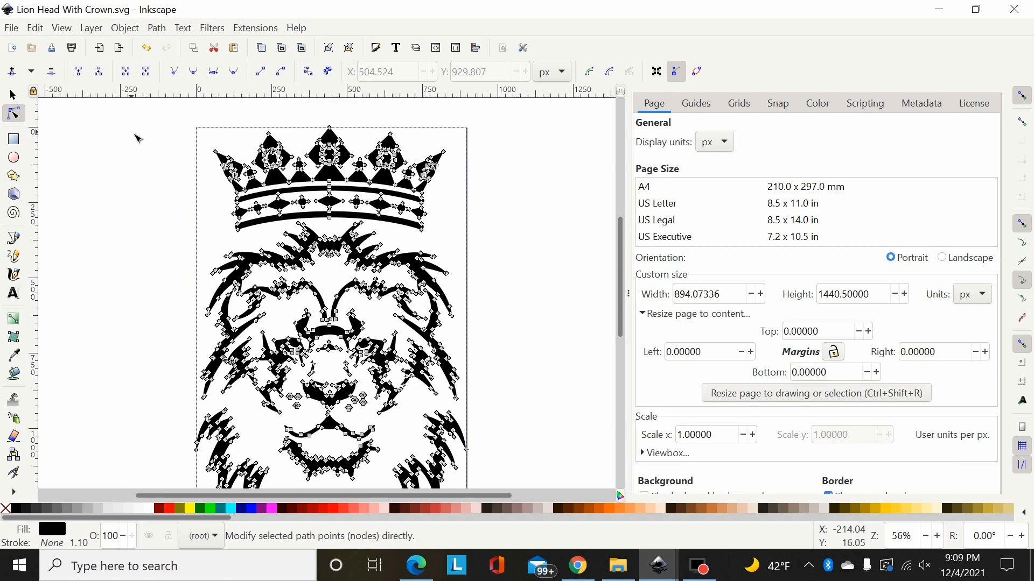
{"action": "scroll", "coordinate": [280, 226], "scroll_direction": "up", "scroll_amount": 5}
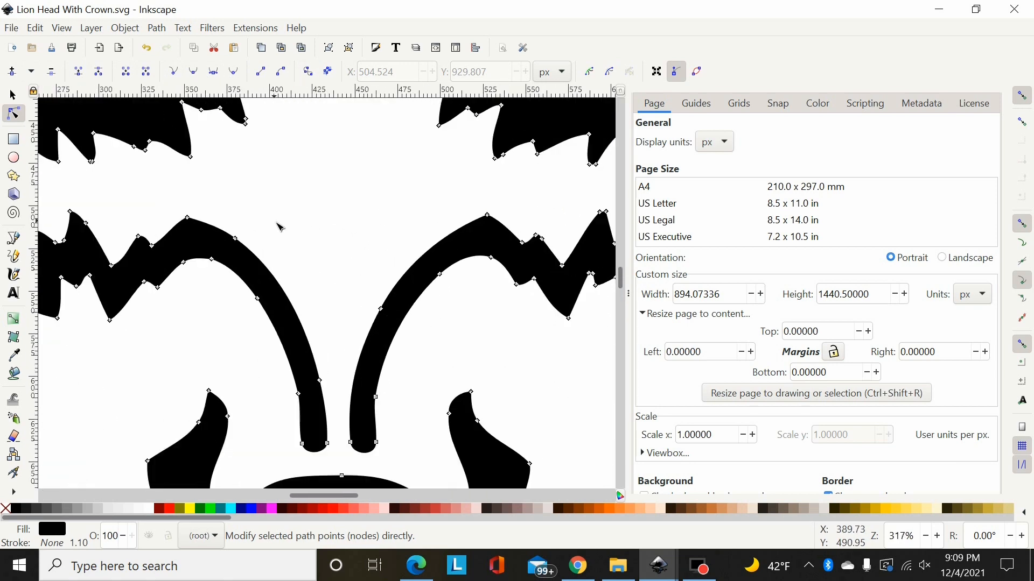
{"action": "scroll", "coordinate": [279, 226], "scroll_direction": "down", "scroll_amount": 2}
{"action": "left_click", "coordinate": [187, 218]}
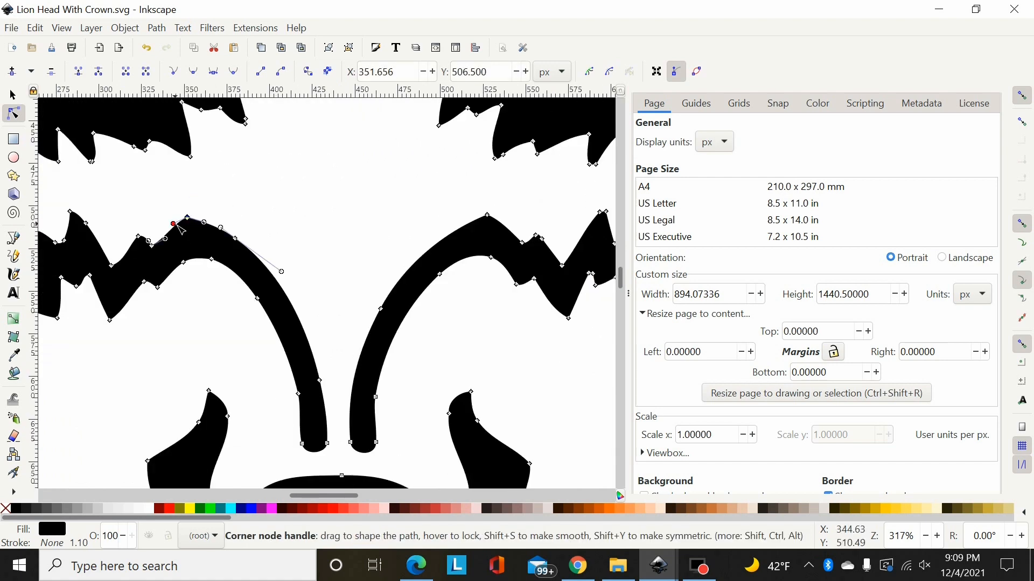
{"action": "left_click_drag", "start_coordinate": [177, 225], "coordinate": [178, 227]}
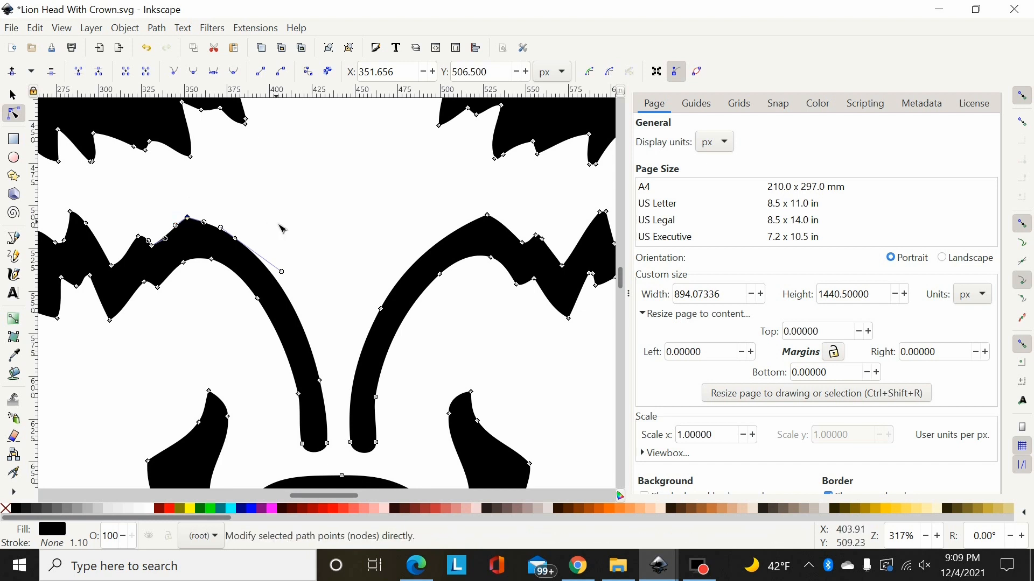
Make the node just right of the left-hand brow's peak smooth and shorten its curve handle
{"action": "left_click_drag", "start_coordinate": [272, 220], "coordinate": [282, 270]}
{"action": "left_click_drag", "start_coordinate": [300, 209], "coordinate": [221, 271]}
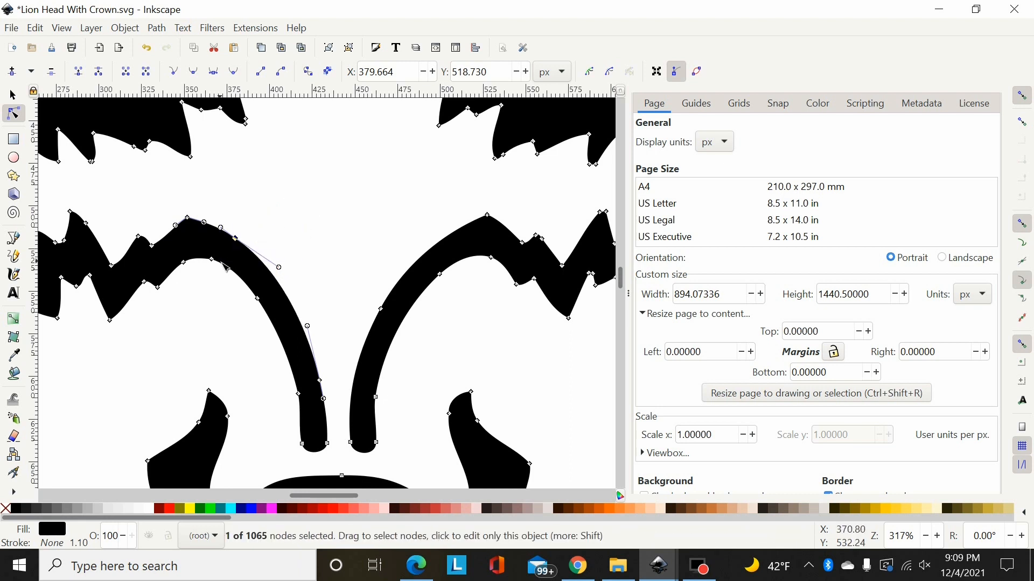
{"action": "left_click", "coordinate": [194, 71]}
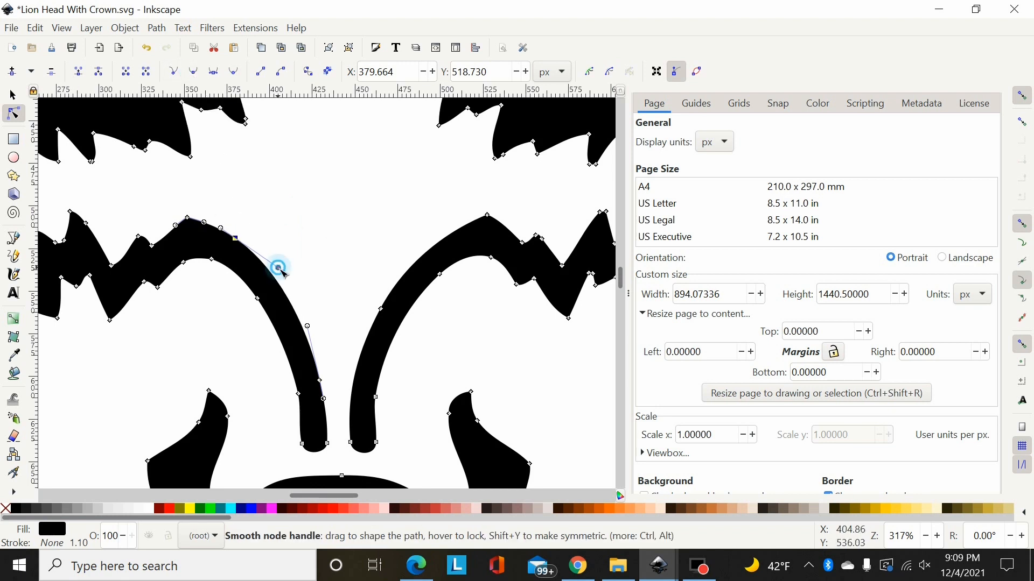
{"action": "mouse_move", "coordinate": [280, 269]}
{"action": "left_mouse_down"}
{"action": "mouse_move", "coordinate": [286, 235]}
{"action": "mouse_move", "coordinate": [263, 272]}
{"action": "mouse_move", "coordinate": [271, 258]}
{"action": "left_mouse_up"}
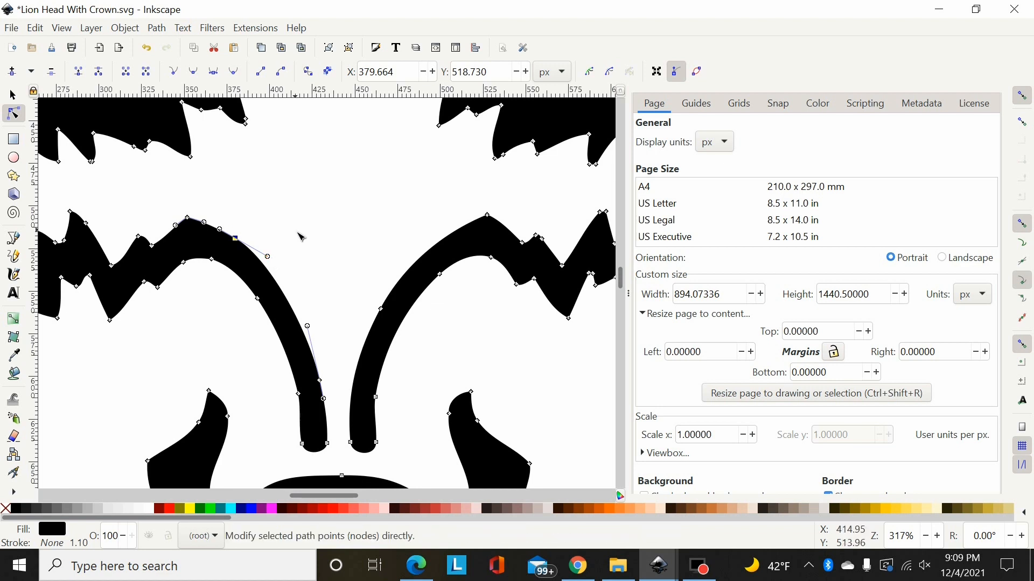
{"action": "left_click", "coordinate": [272, 226]}
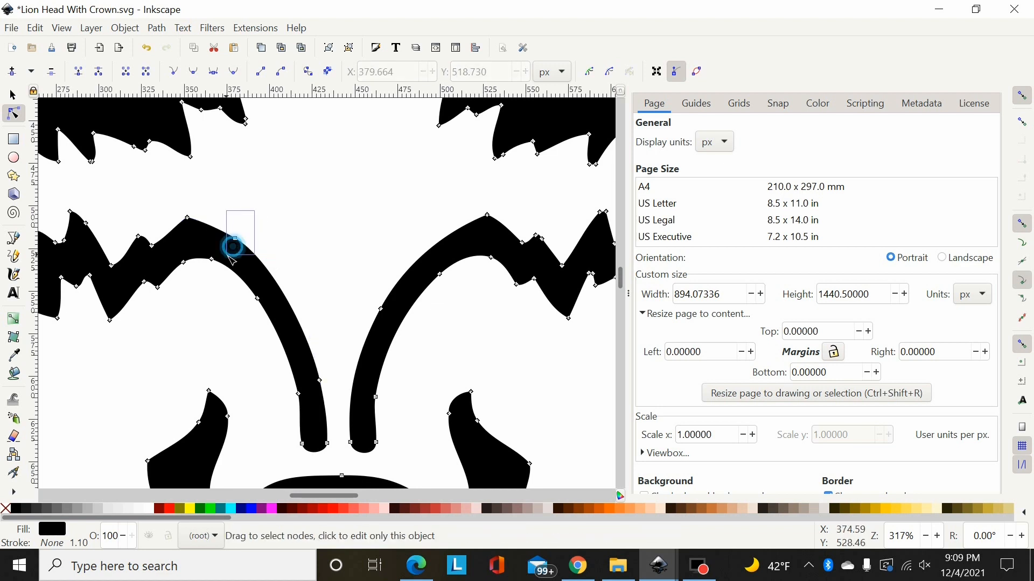
{"action": "left_click", "coordinate": [235, 238]}
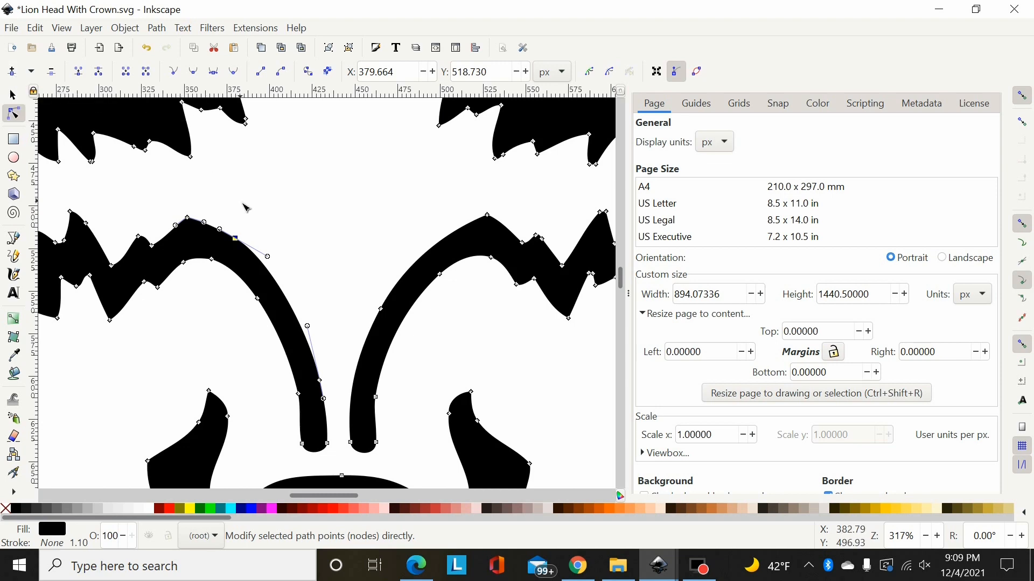
Select the top and left nodes of the crown band's central diamond and subdivide the edge between them with four rounds of node insertion
{"action": "scroll", "coordinate": [278, 212], "scroll_direction": "up", "scroll_amount": 10}
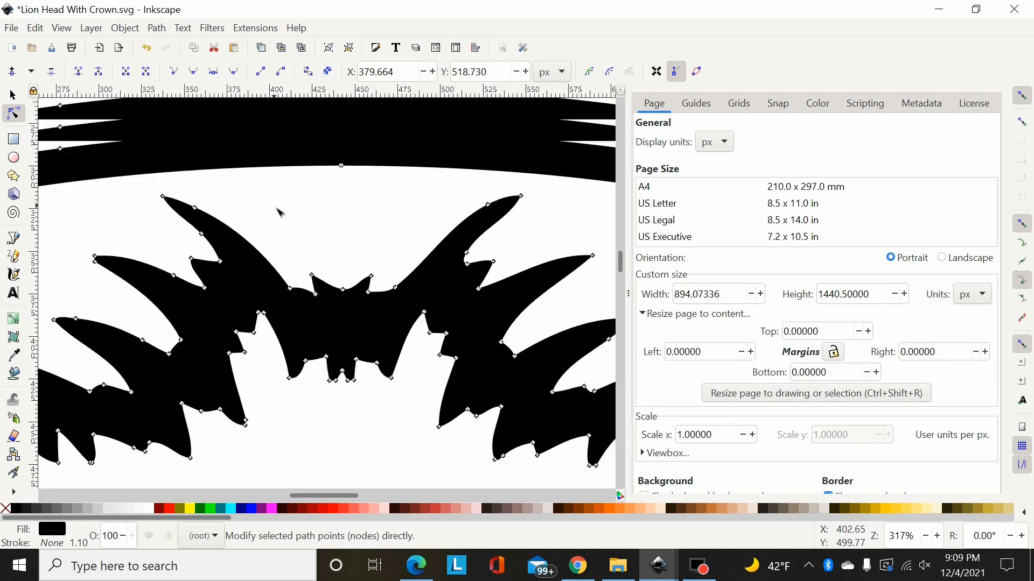
{"action": "scroll", "coordinate": [284, 191], "scroll_direction": "up", "scroll_amount": 2}
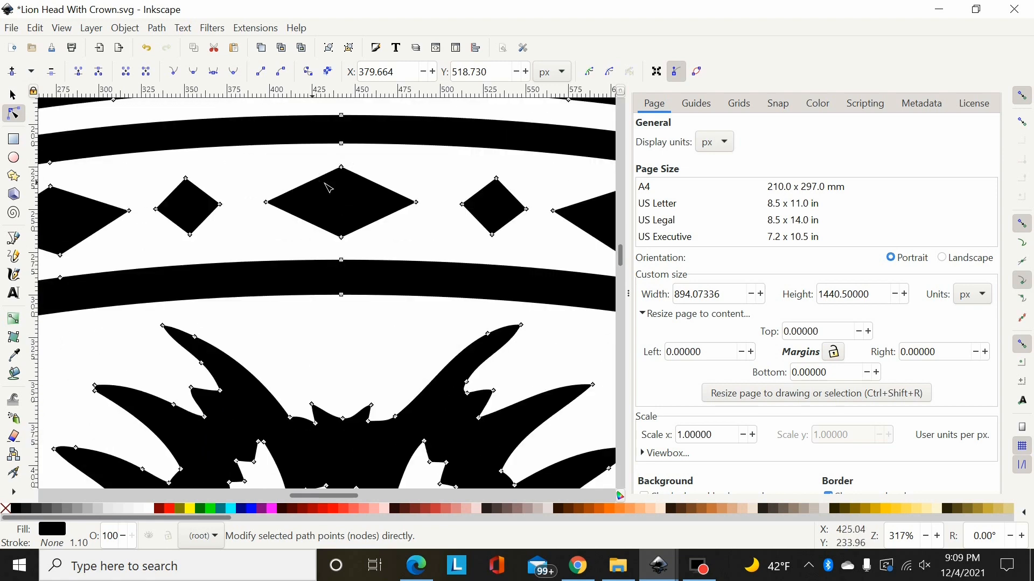
{"action": "left_click_drag", "start_coordinate": [346, 159], "coordinate": [251, 230]}
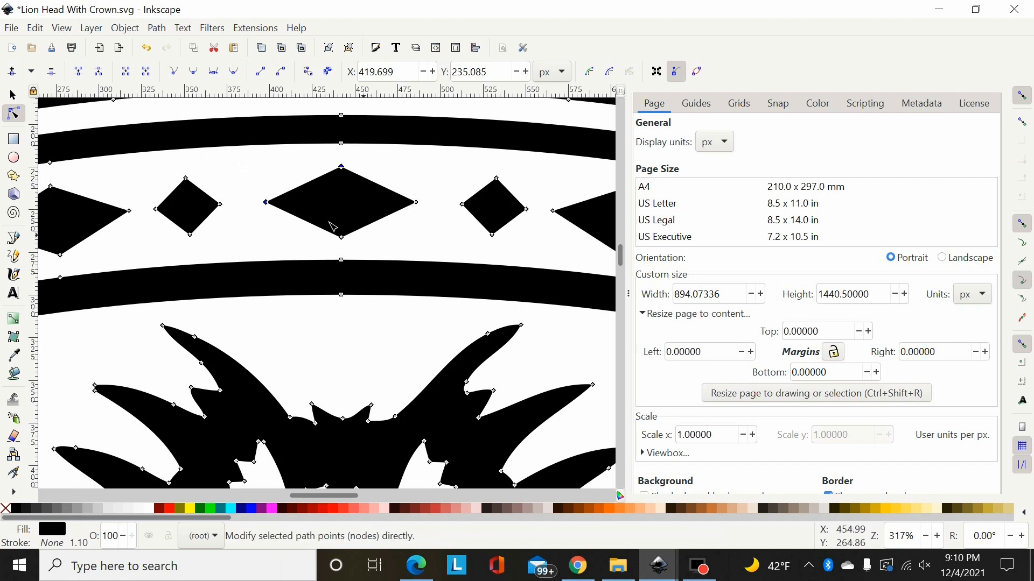
{"action": "left_click", "coordinate": [12, 75]}
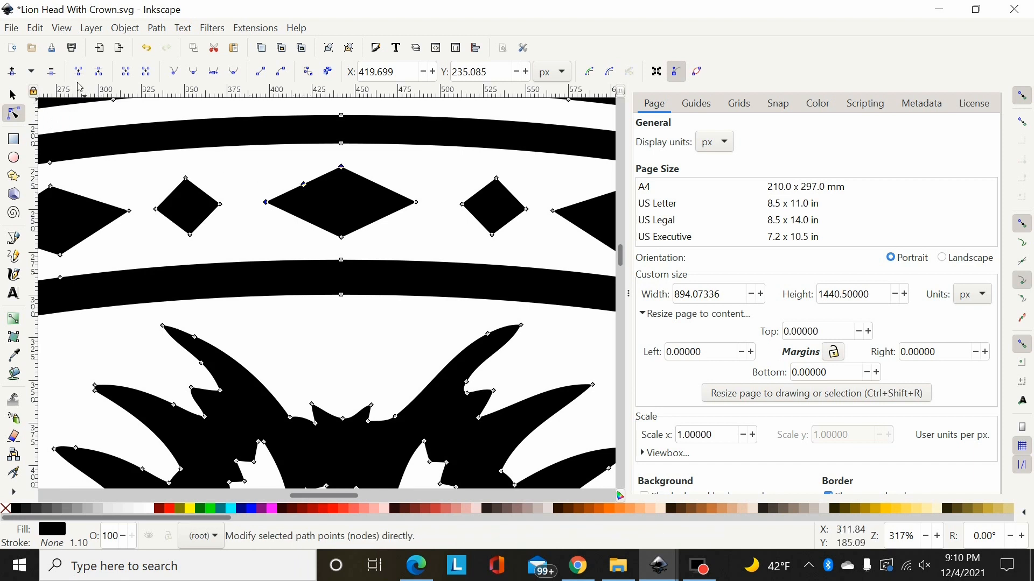
{"action": "left_click", "coordinate": [16, 76]}
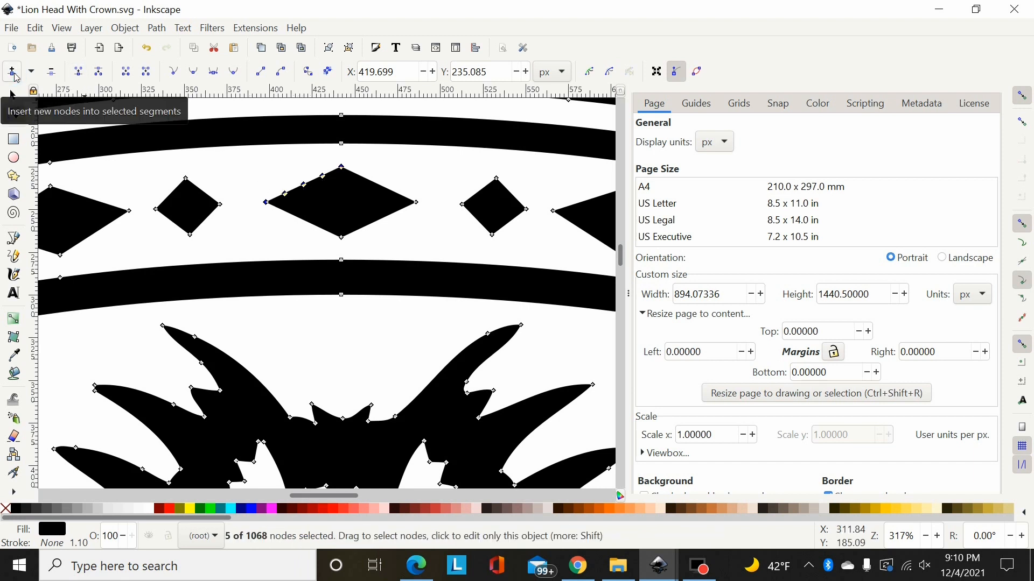
{"action": "left_click", "coordinate": [12, 73]}
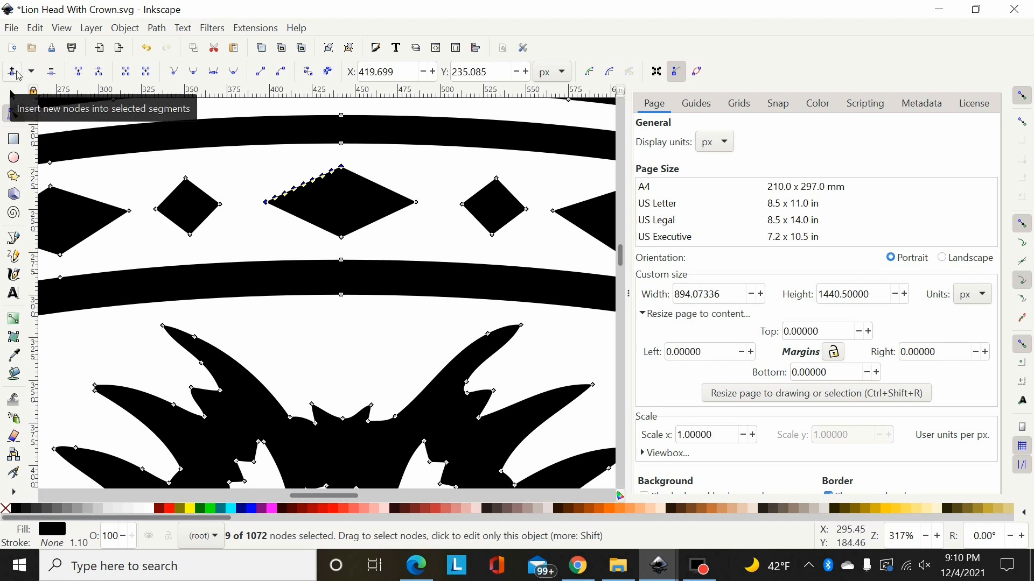
{"action": "left_click", "coordinate": [18, 75]}
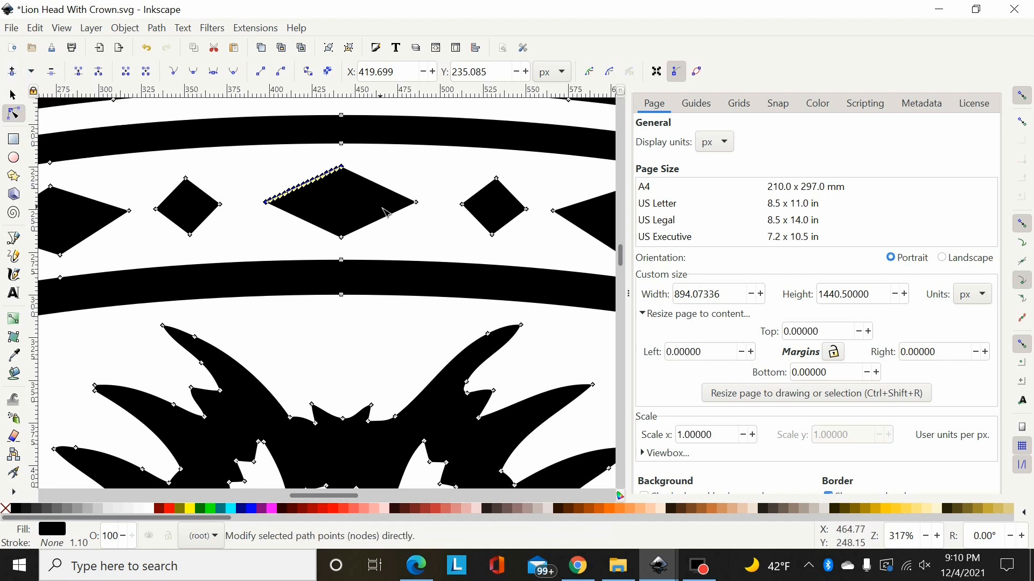
Try deleting the selected nodes on the central diamond's upper-left edge, and undo the deletion
{"action": "left_click", "coordinate": [52, 72]}
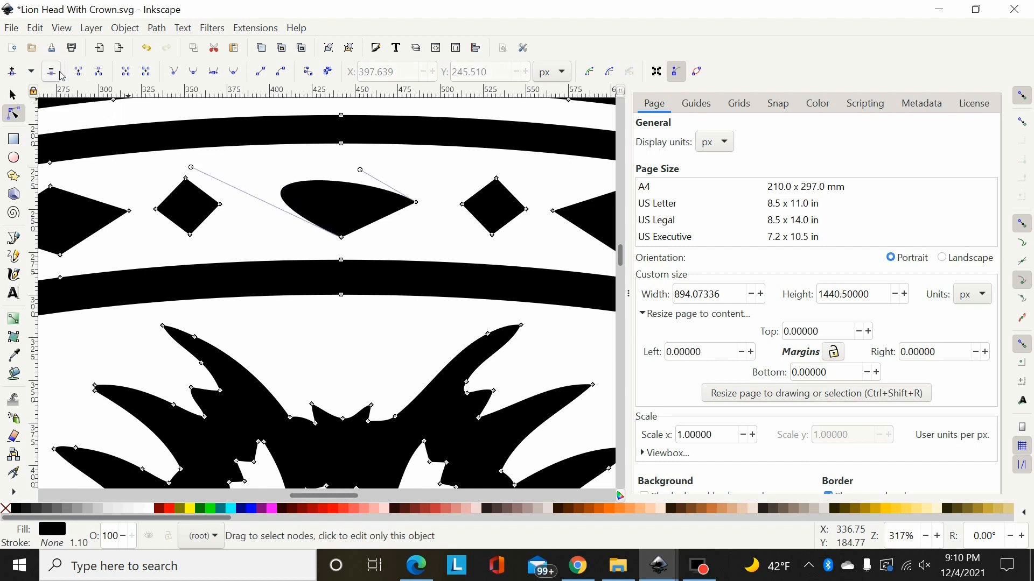
{"action": "key", "text": "ctrl+z"}
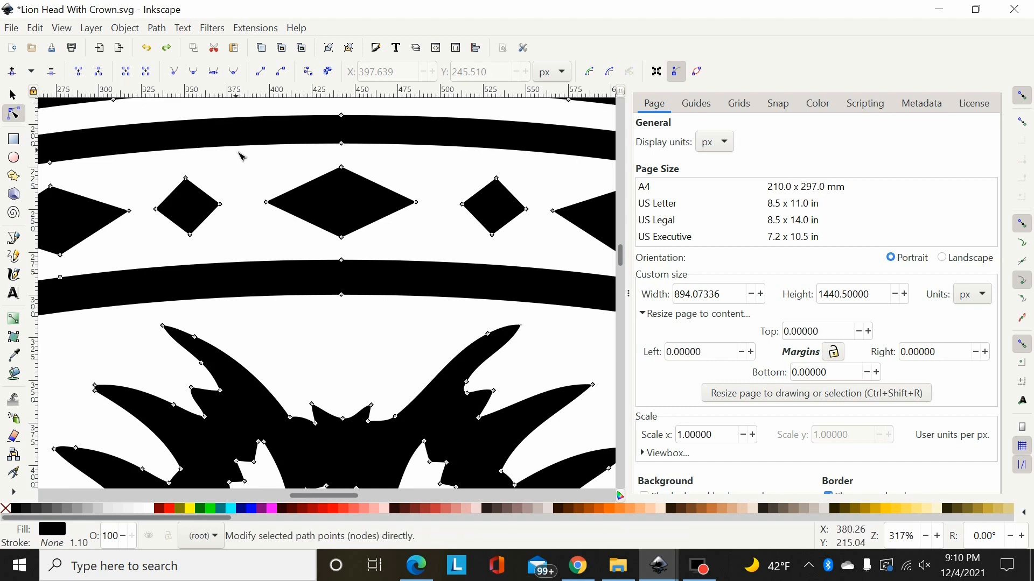
Insert a node midway along the central diamond's upper-left edge and move only it inward to about X 433, Y 240 px
{"action": "left_click_drag", "start_coordinate": [244, 155], "coordinate": [361, 222]}
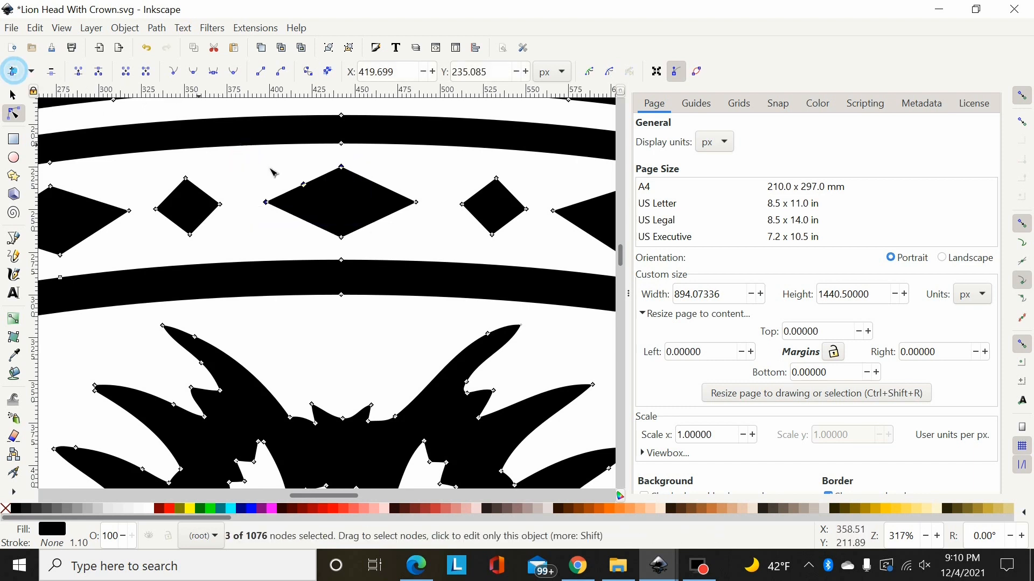
{"action": "left_click_drag", "start_coordinate": [306, 184], "coordinate": [326, 190]}
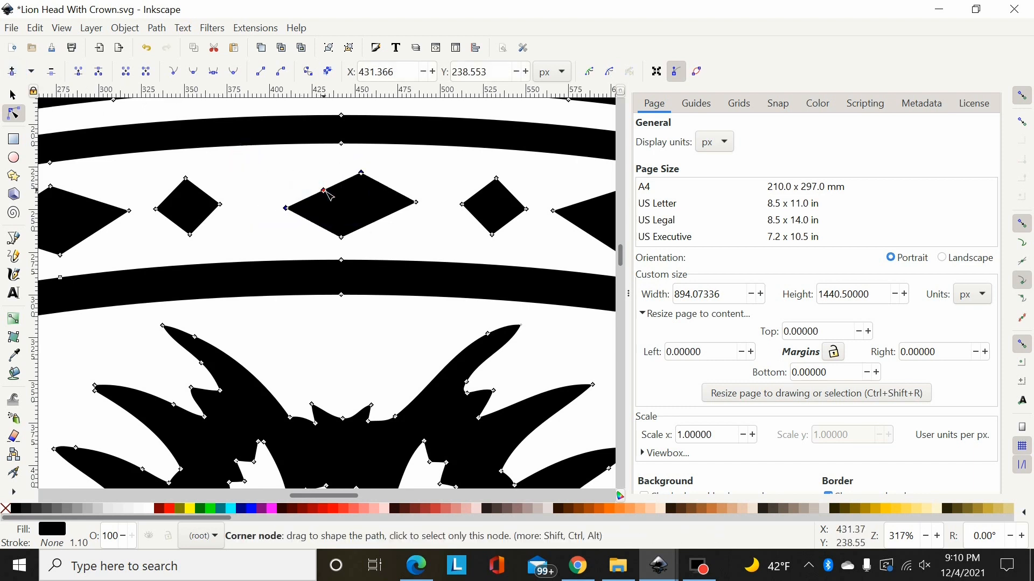
{"action": "key", "text": "ctrl+z"}
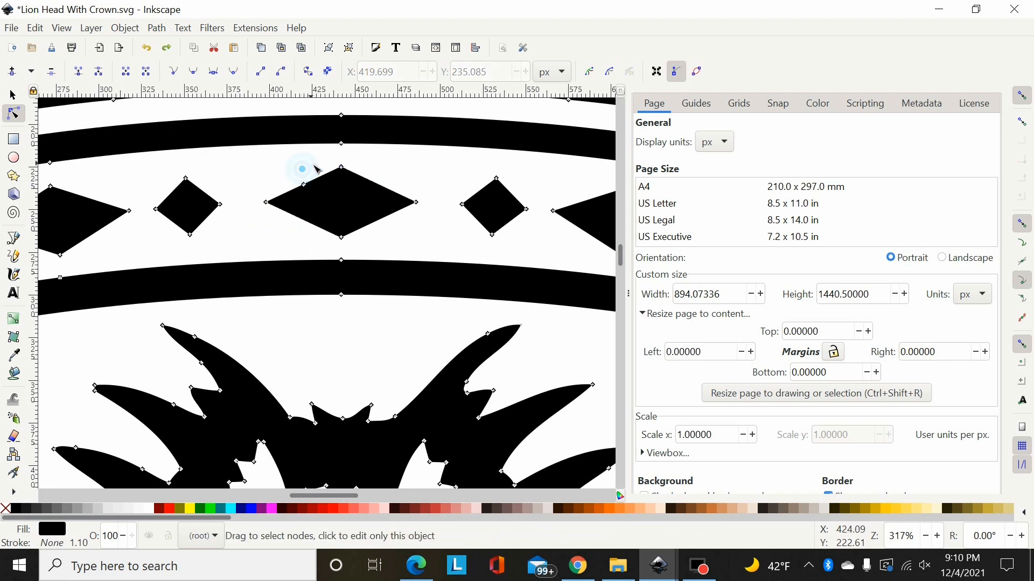
{"action": "left_click", "coordinate": [303, 185]}
{"action": "left_click_drag", "start_coordinate": [304, 185], "coordinate": [332, 201]}
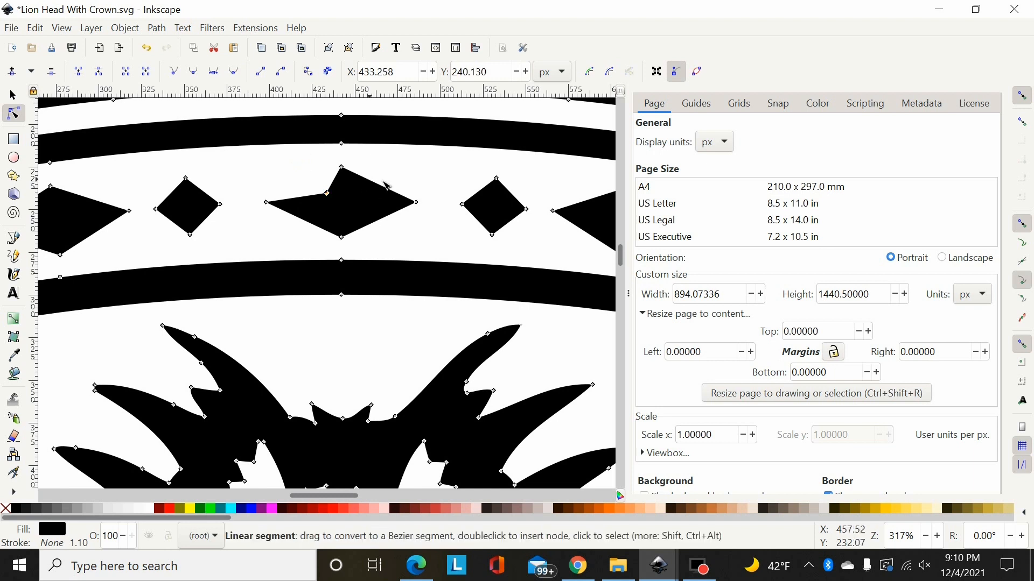
Insert a node midway along the central diamond's upper-right edge and move it inward to about X 450, Y 241 px
{"action": "left_click_drag", "start_coordinate": [338, 157], "coordinate": [426, 216]}
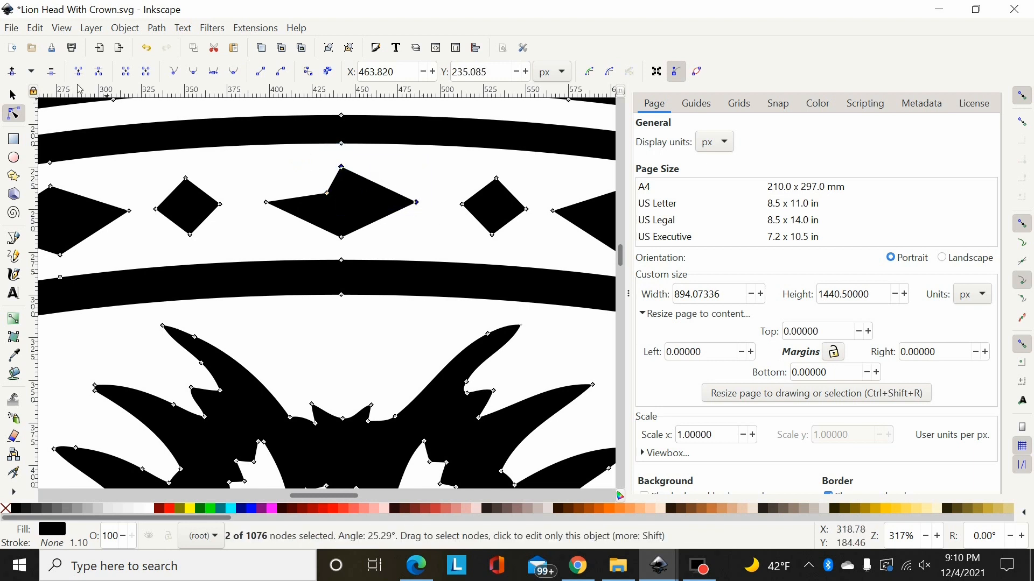
{"action": "left_click", "coordinate": [12, 71]}
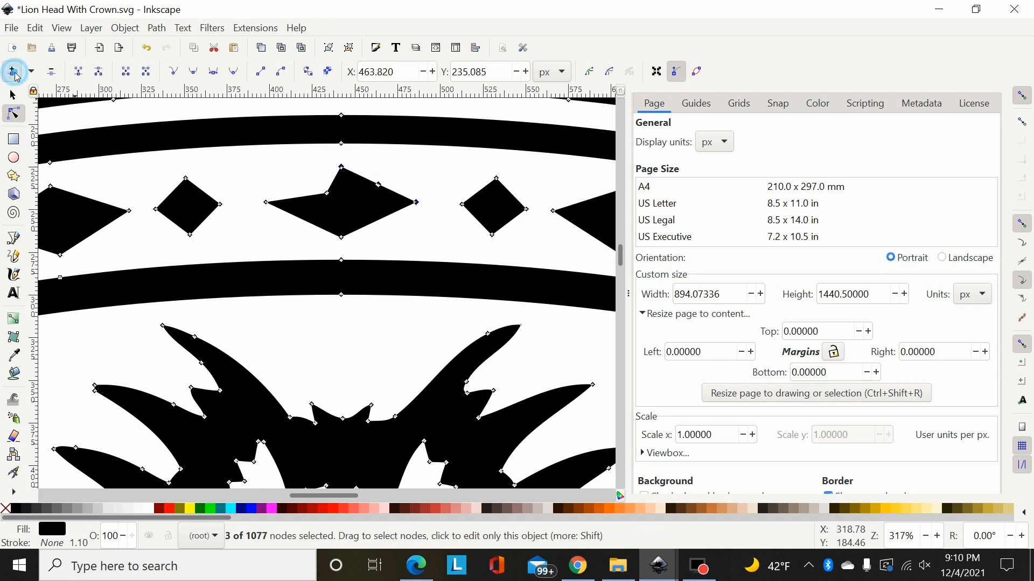
{"action": "left_click", "coordinate": [379, 184]}
{"action": "left_click_drag", "start_coordinate": [379, 184], "coordinate": [413, 191]}
Undo the inward node moves and node insertions on the central diamond
{"action": "key", "text": "ctrl+z"}
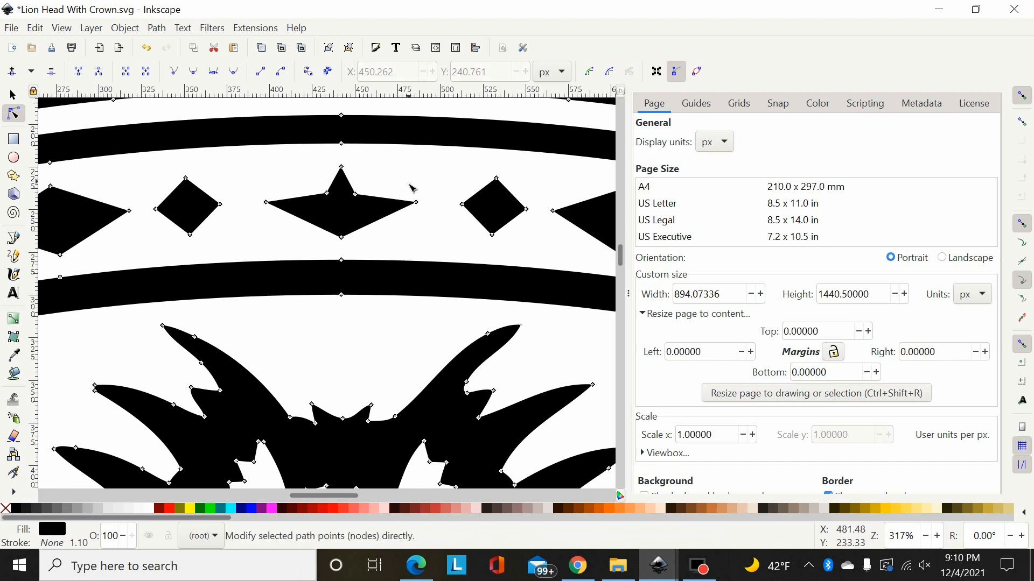
{"action": "key", "text": "ctrl+z"}
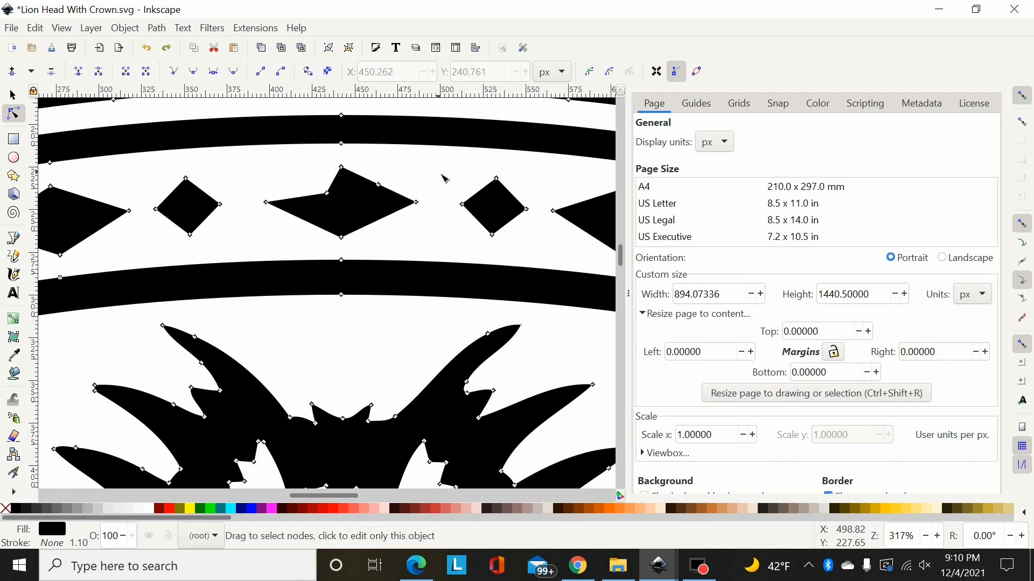
{"action": "key", "text": "ctrl+z"}
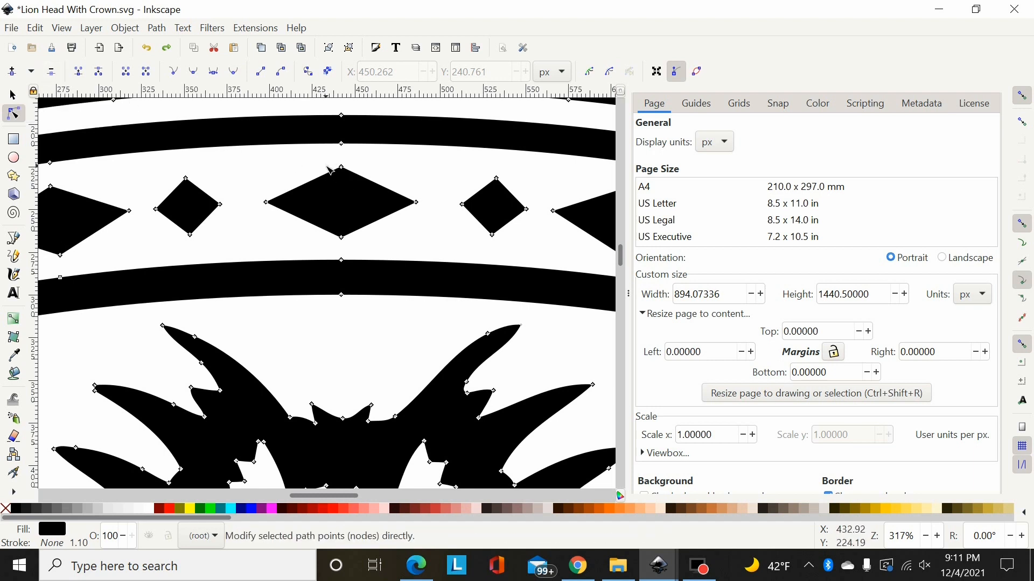
Delete the central diamond's top and right nodes and reshape the resulting curve by moving both of its handles inward
{"action": "left_click_drag", "start_coordinate": [323, 155], "coordinate": [431, 219]}
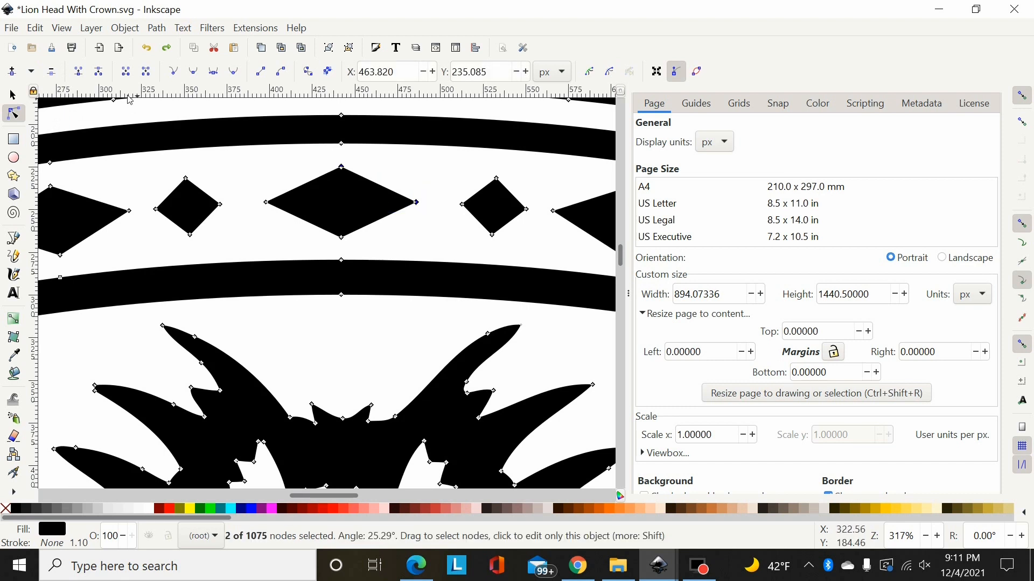
{"action": "left_click", "coordinate": [52, 72]}
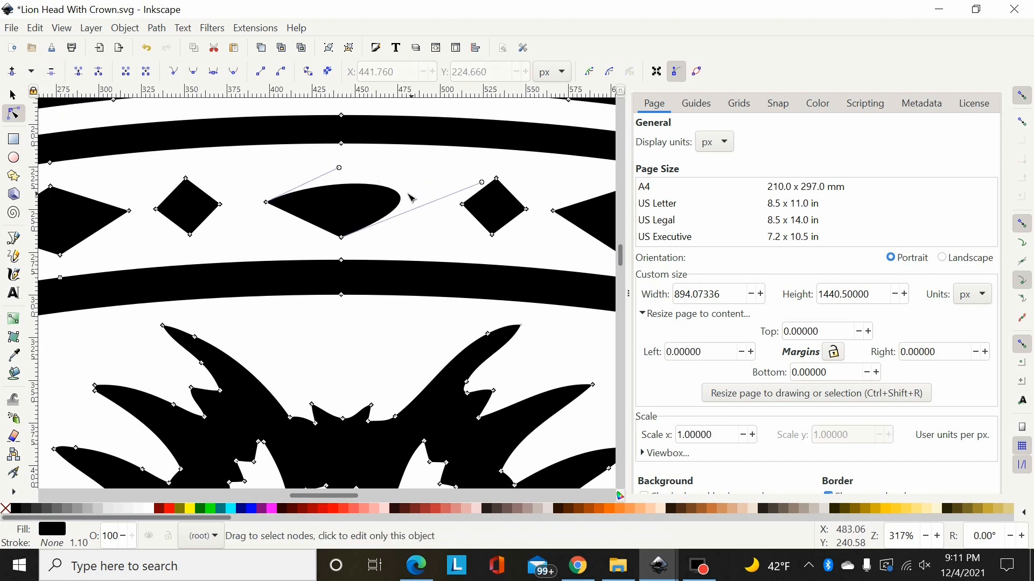
{"action": "left_click_drag", "start_coordinate": [481, 183], "coordinate": [410, 183]}
{"action": "mouse_move", "coordinate": [340, 167]}
{"action": "left_mouse_down"}
{"action": "mouse_move", "coordinate": [279, 156]}
{"action": "mouse_move", "coordinate": [330, 167]}
{"action": "left_mouse_up"}
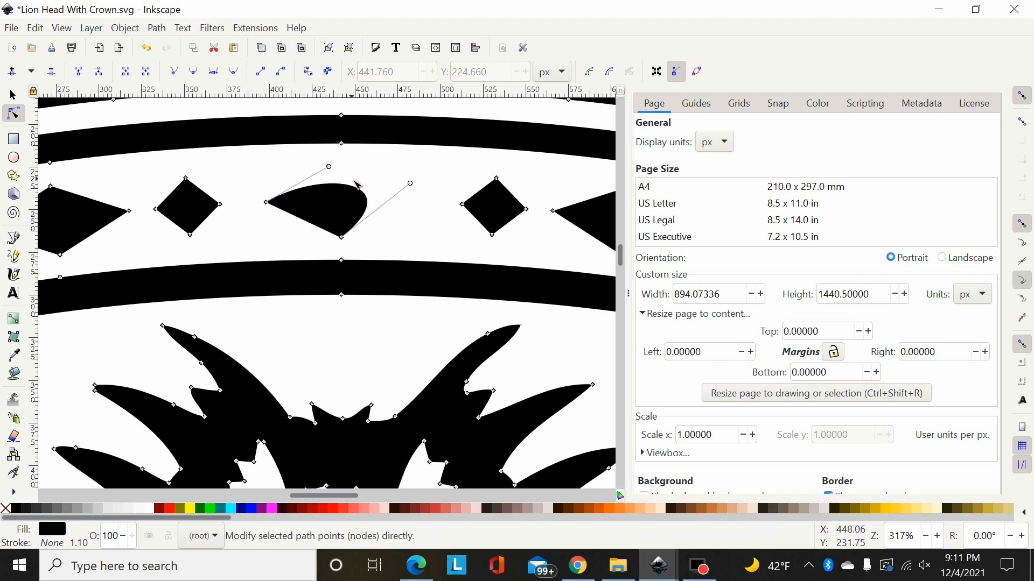
Undo both curve handle moves and the node deletion on the central diamond
{"action": "key", "text": "ctrl+z"}
{"action": "key", "text": "ctrl+z"}
{"action": "key", "text": "ctrl+z"}
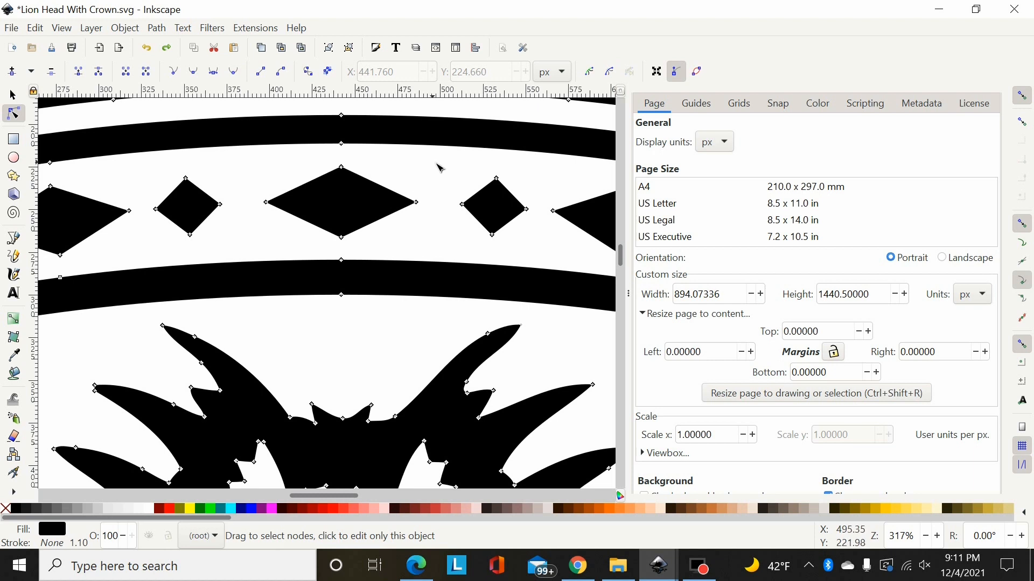
Delete the central diamond's top and right nodes again and move the right handle of the resulting curve far inward, shifting the left handle slightly
{"action": "left_click_drag", "start_coordinate": [438, 159], "coordinate": [328, 222]}
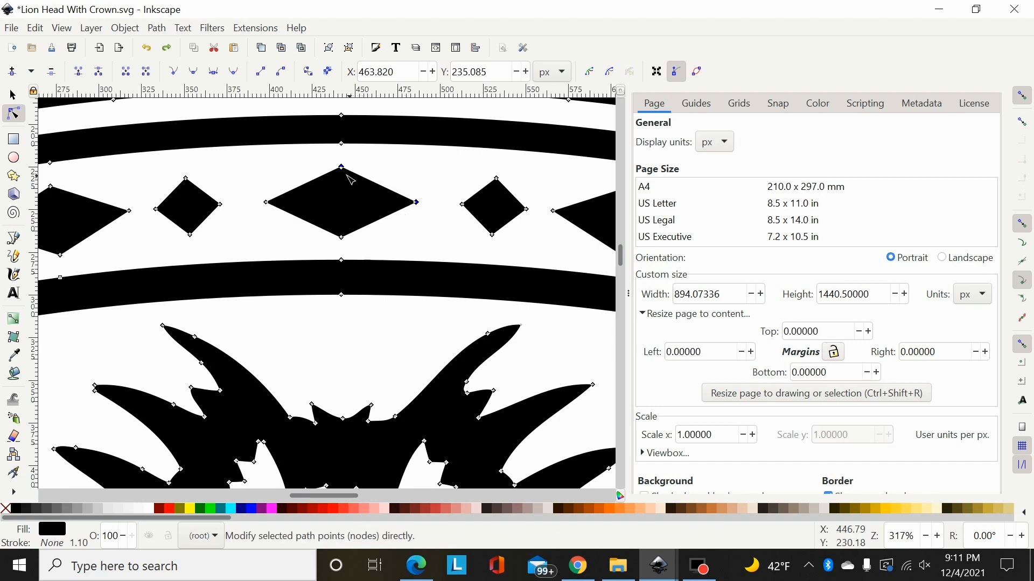
{"action": "left_click", "coordinate": [51, 71]}
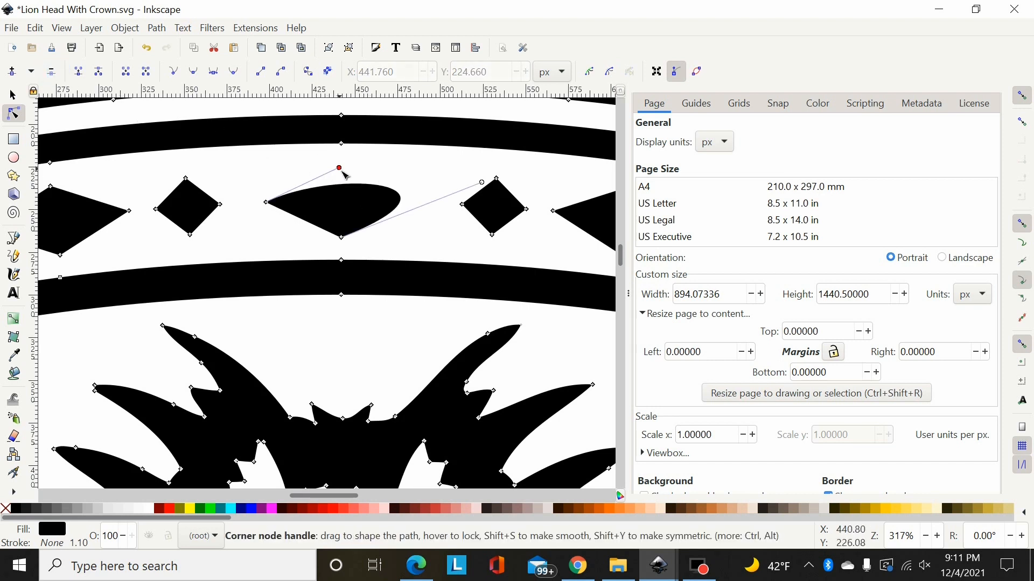
{"action": "left_click_drag", "start_coordinate": [339, 168], "coordinate": [345, 162]}
{"action": "left_click_drag", "start_coordinate": [478, 183], "coordinate": [392, 196]}
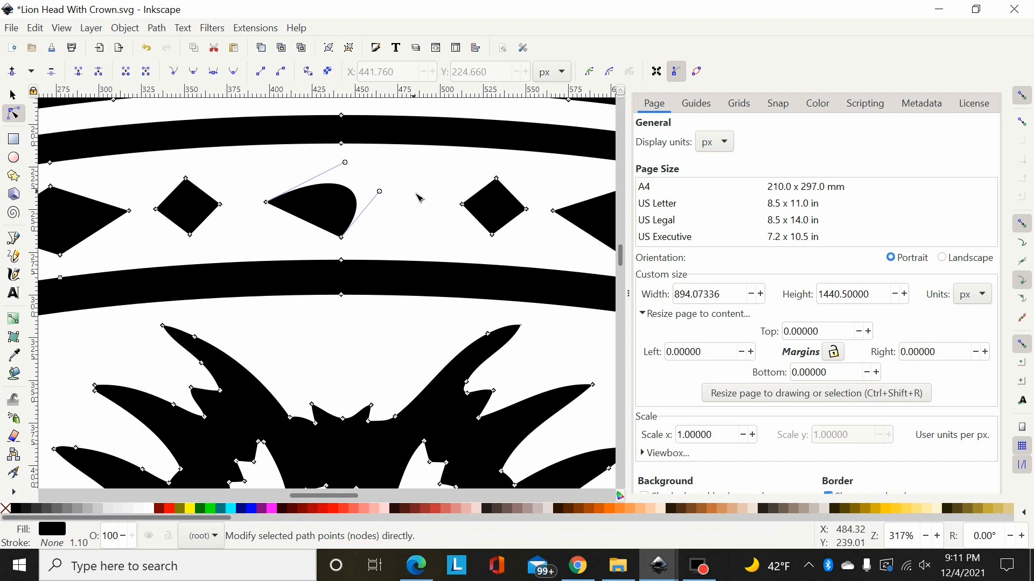
Undo the repeated node deletion and handle adjustments so the central diamond gets its four corners back
{"action": "key", "text": "ctrl+z"}
{"action": "key", "text": "ctrl+z"}
{"action": "key", "text": "ctrl+z"}
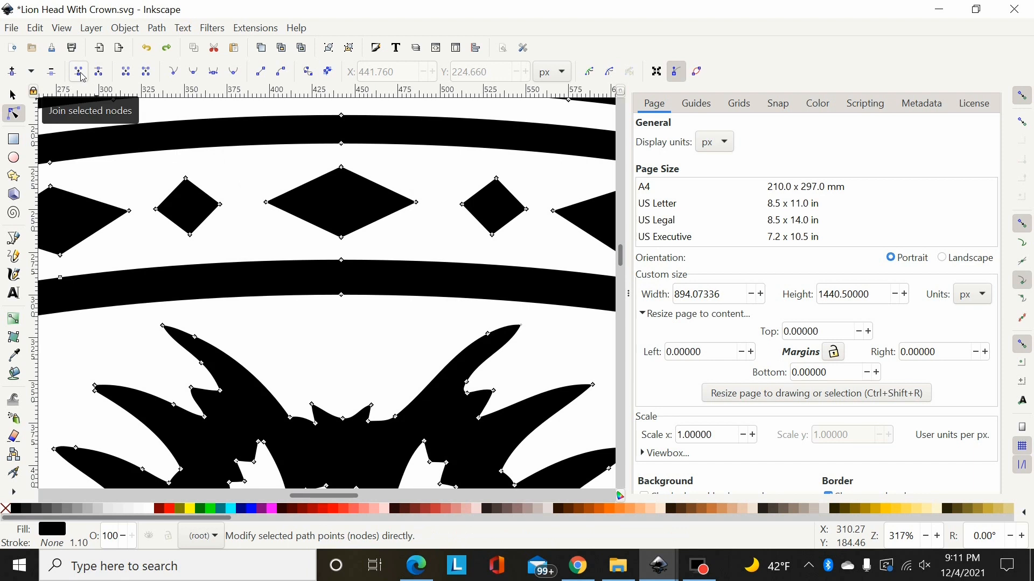
Remove the lion path's fill and give it a black stroke
{"action": "scroll", "coordinate": [258, 225], "scroll_direction": "down", "scroll_amount": 2}
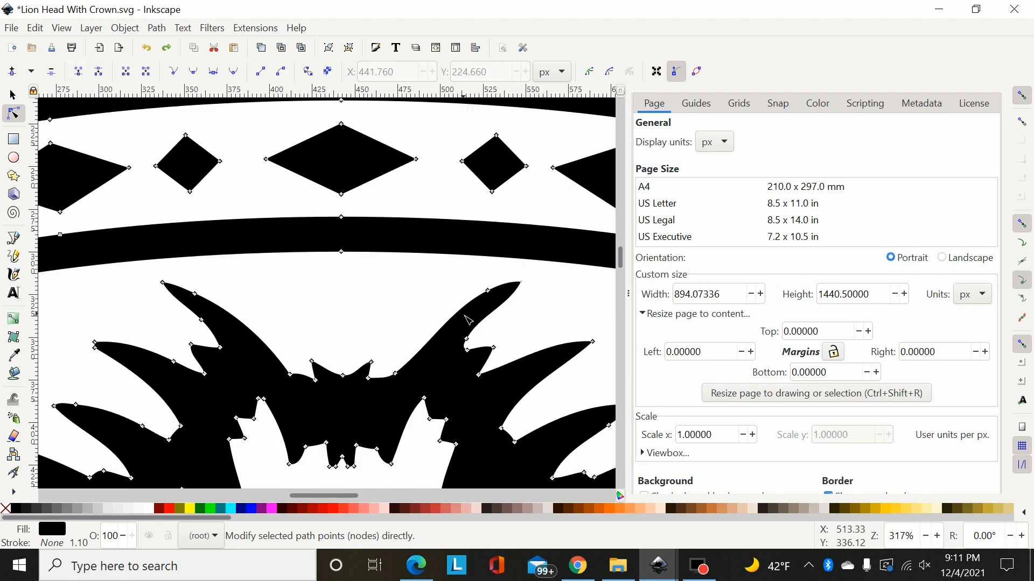
{"action": "scroll", "coordinate": [395, 402], "scroll_direction": "right", "scroll_amount": 5}
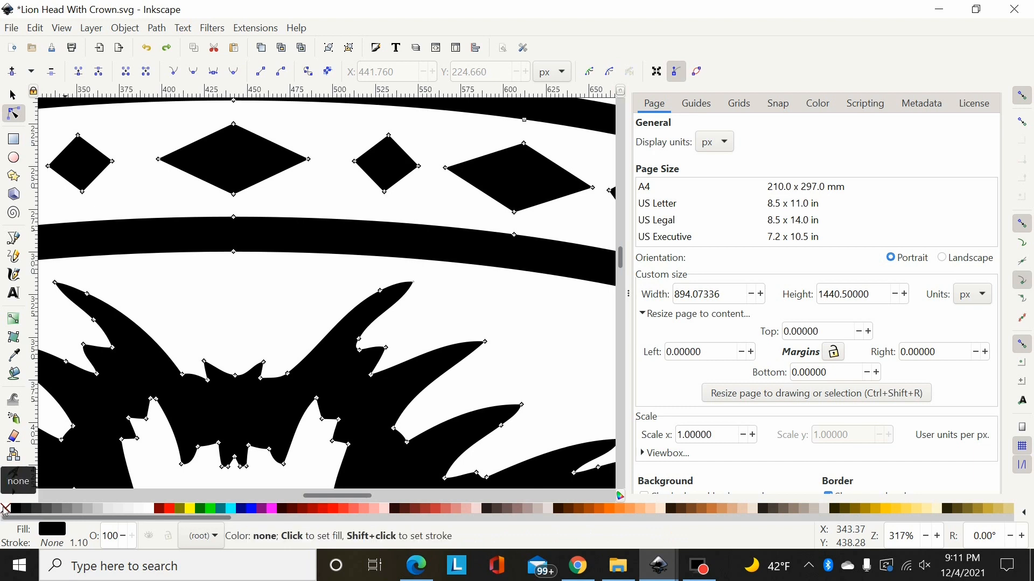
{"action": "left_click", "coordinate": [6, 510]}
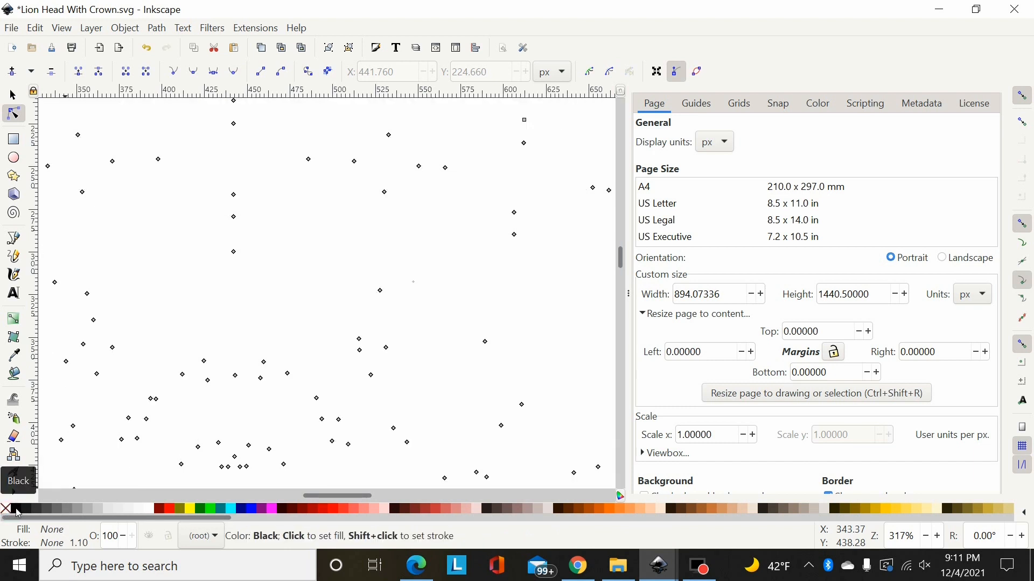
{"action": "left_click", "coordinate": [18, 511], "text": "shift"}
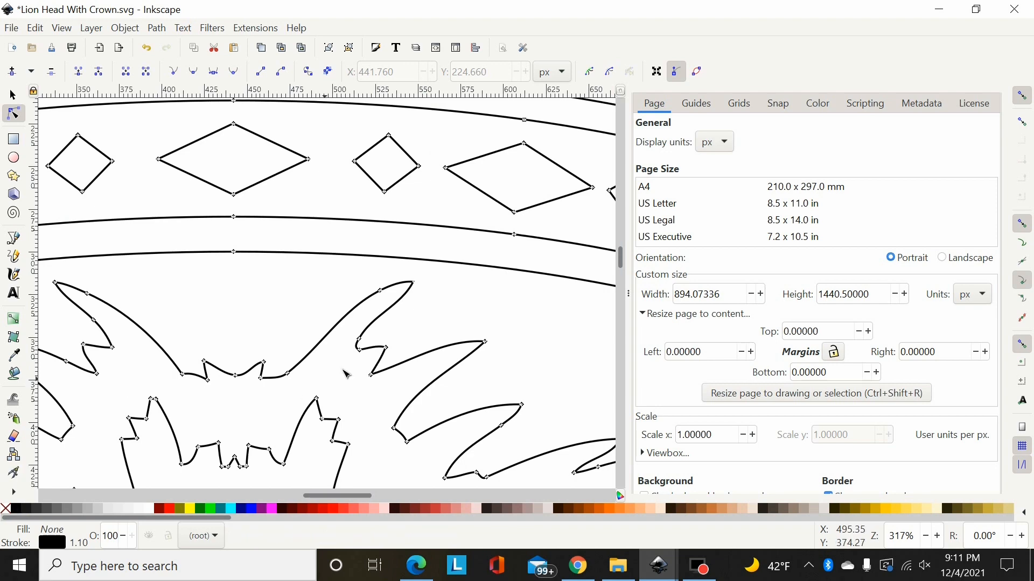
Try to join the overlapping end nodes at the tip of the upper mane spike right of center
{"action": "key", "text": "plus"}
{"action": "key", "text": "plus"}
{"action": "key", "text": "plus"}
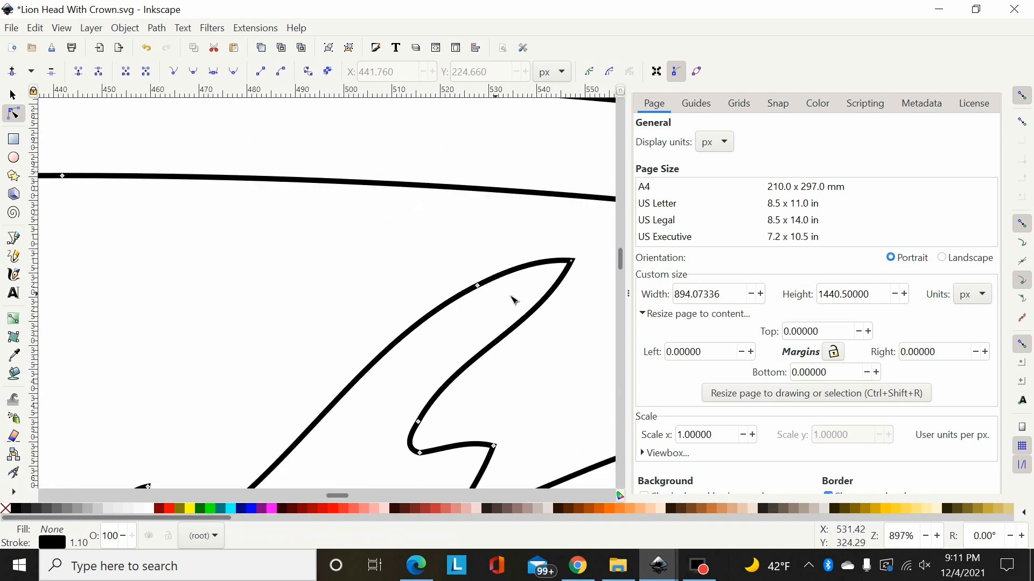
{"action": "left_click_drag", "start_coordinate": [335, 494], "coordinate": [341, 495]}
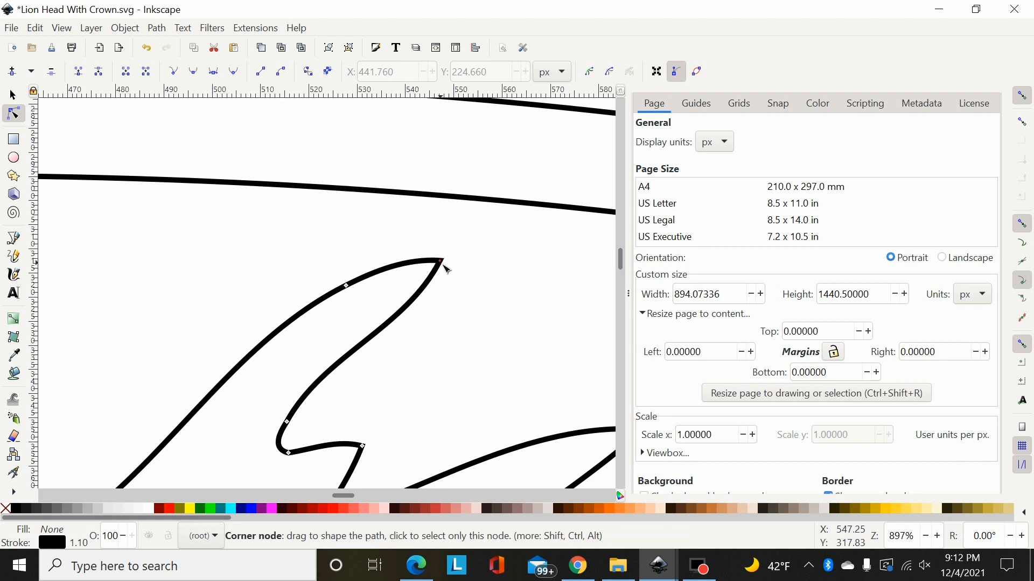
{"action": "mouse_move", "coordinate": [446, 270]}
{"action": "left_mouse_down"}
{"action": "mouse_move", "coordinate": [449, 308]}
{"action": "mouse_move", "coordinate": [448, 271]}
{"action": "left_mouse_up"}
{"action": "scroll", "coordinate": [489, 246], "scroll_direction": "down", "scroll_amount": 4}
{"action": "scroll", "coordinate": [484, 235], "scroll_direction": "up", "scroll_amount": 2}
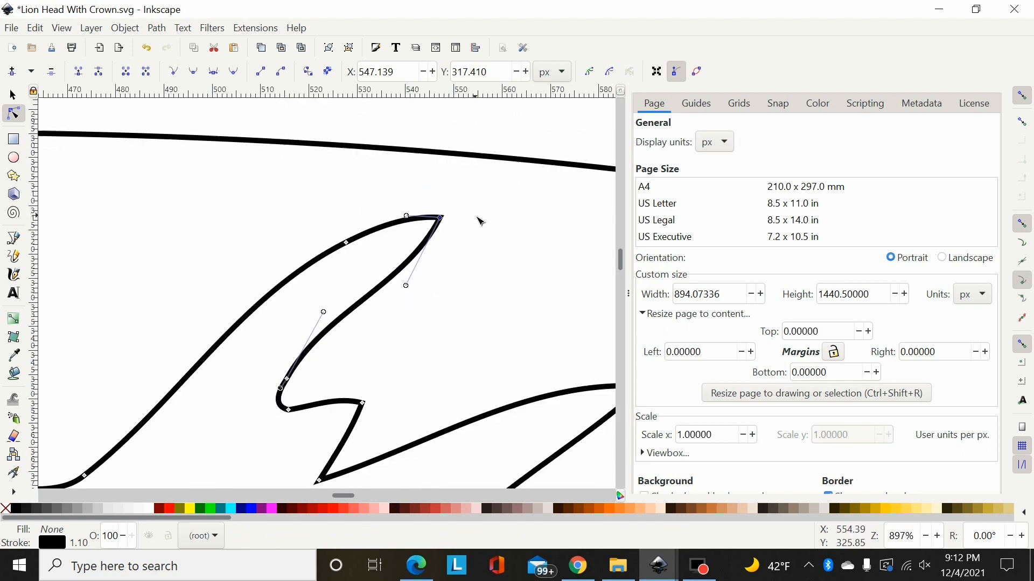
{"action": "left_click_drag", "start_coordinate": [478, 190], "coordinate": [397, 249]}
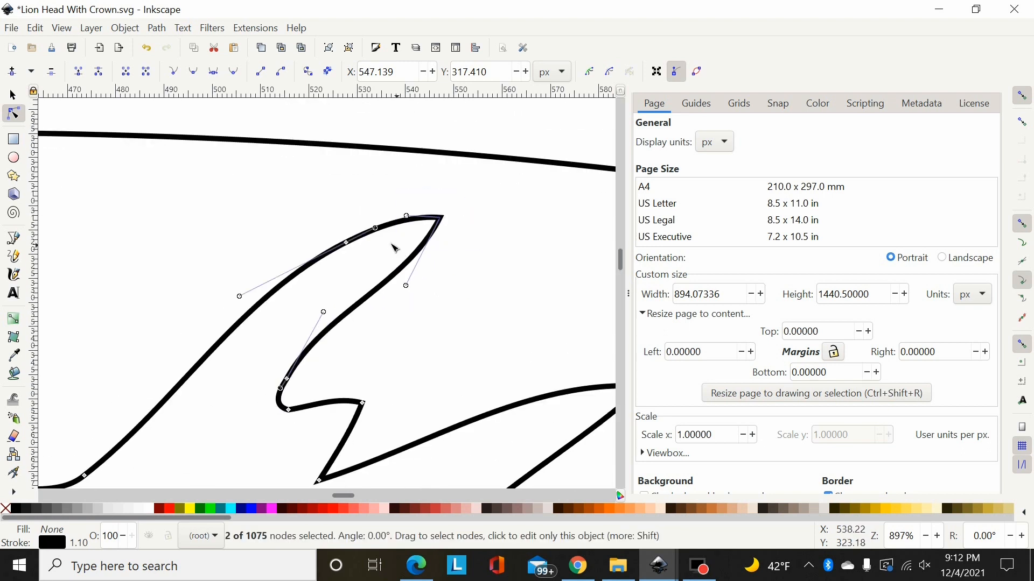
{"action": "left_click", "coordinate": [79, 73]}
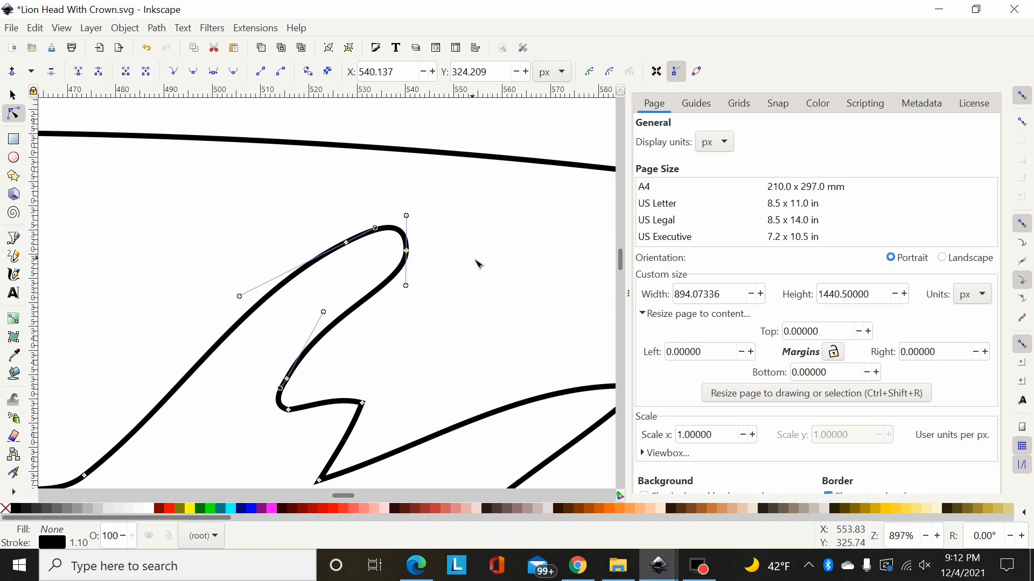
Undo the join, reselect the spike tip's overlapping nodes and join them at the tip itself, at X 547.139, Y 317.410 px
{"action": "key", "text": "ctrl+z"}
{"action": "left_click_drag", "start_coordinate": [490, 196], "coordinate": [508, 231]}
{"action": "left_click_drag", "start_coordinate": [490, 190], "coordinate": [422, 241]}
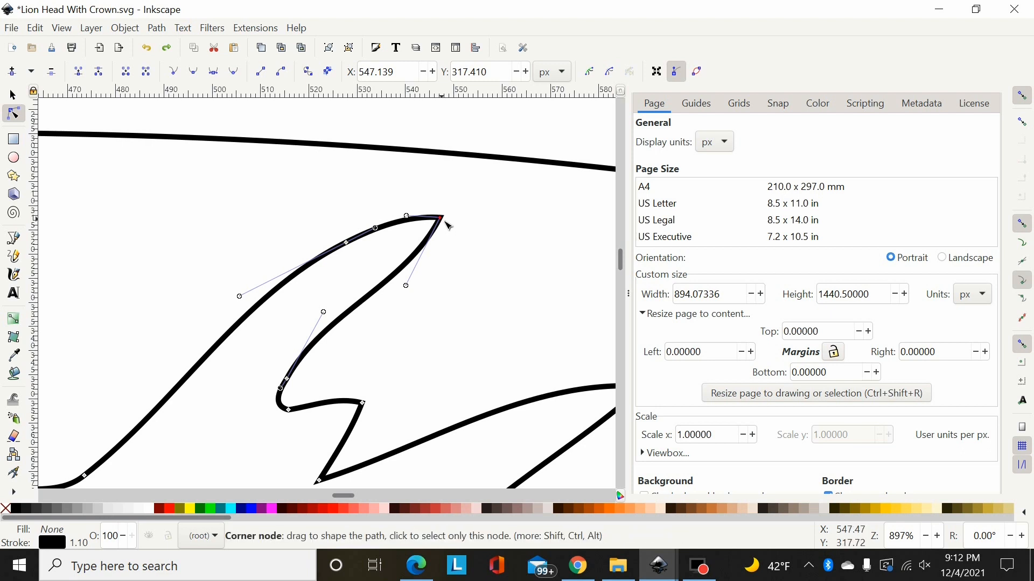
{"action": "left_click", "coordinate": [447, 222]}
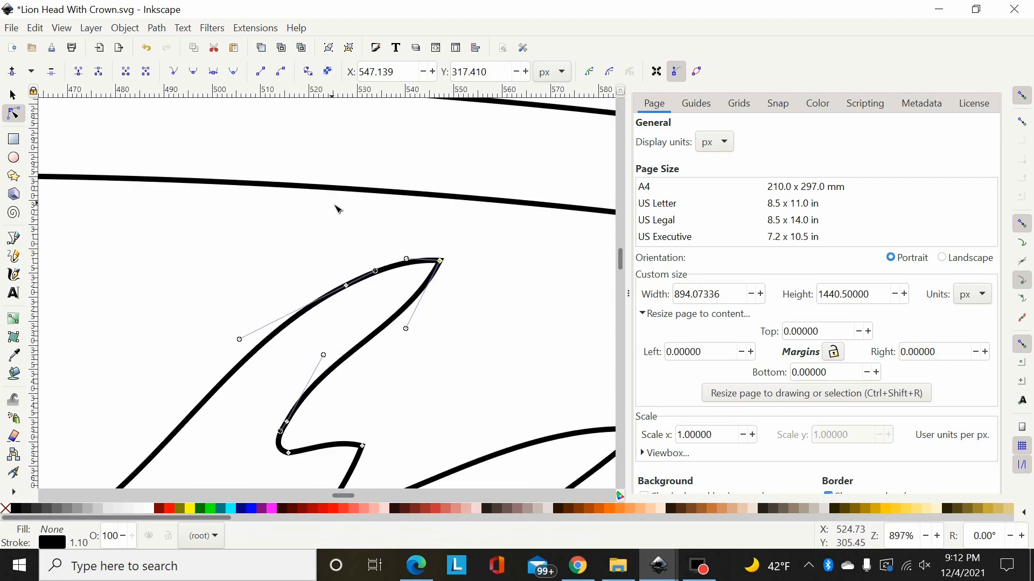
Try moving the top node of the small oval in the crown point left of center sideways, and undo the move
{"action": "scroll", "coordinate": [338, 210], "scroll_direction": "down", "scroll_amount": 4}
{"action": "scroll", "coordinate": [377, 253], "scroll_direction": "up", "scroll_amount": 5}
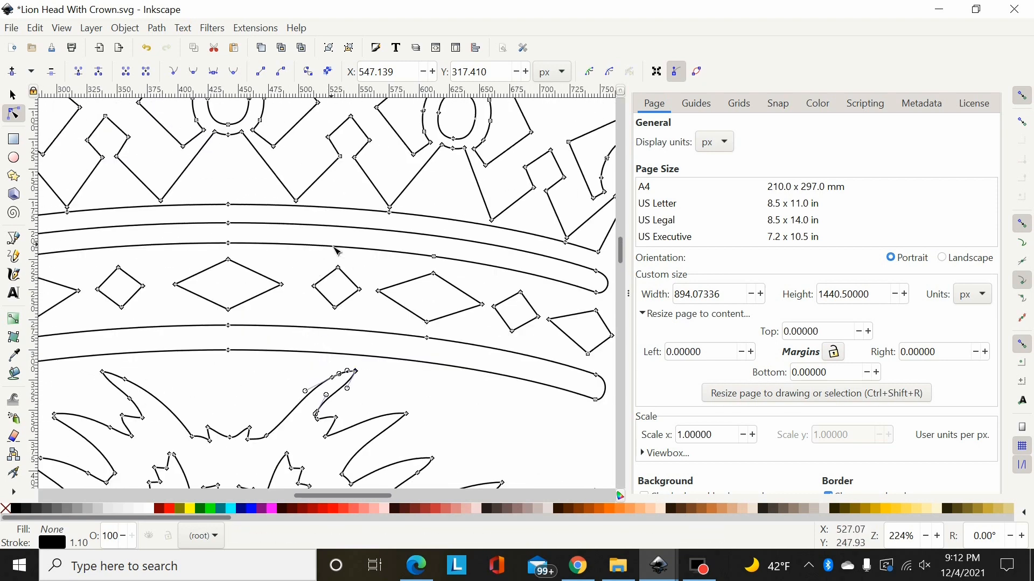
{"action": "left_click_drag", "start_coordinate": [256, 232], "coordinate": [220, 295]}
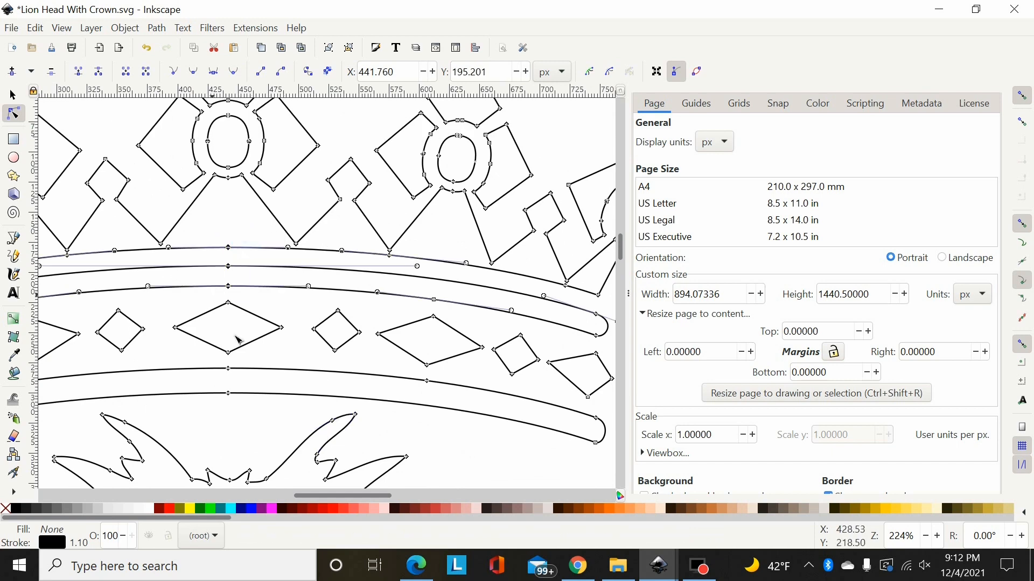
{"action": "left_click_drag", "start_coordinate": [361, 497], "coordinate": [303, 497]}
{"action": "scroll", "coordinate": [214, 261], "scroll_direction": "up", "scroll_amount": 3}
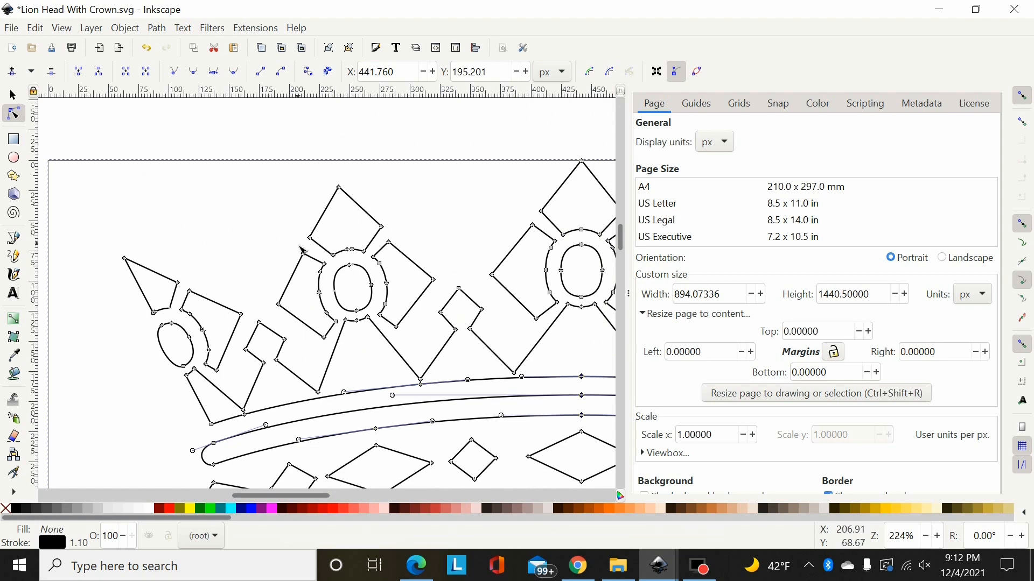
{"action": "scroll", "coordinate": [312, 249], "scroll_direction": "down", "scroll_amount": 1}
{"action": "scroll", "coordinate": [387, 241], "scroll_direction": "up", "scroll_amount": 4}
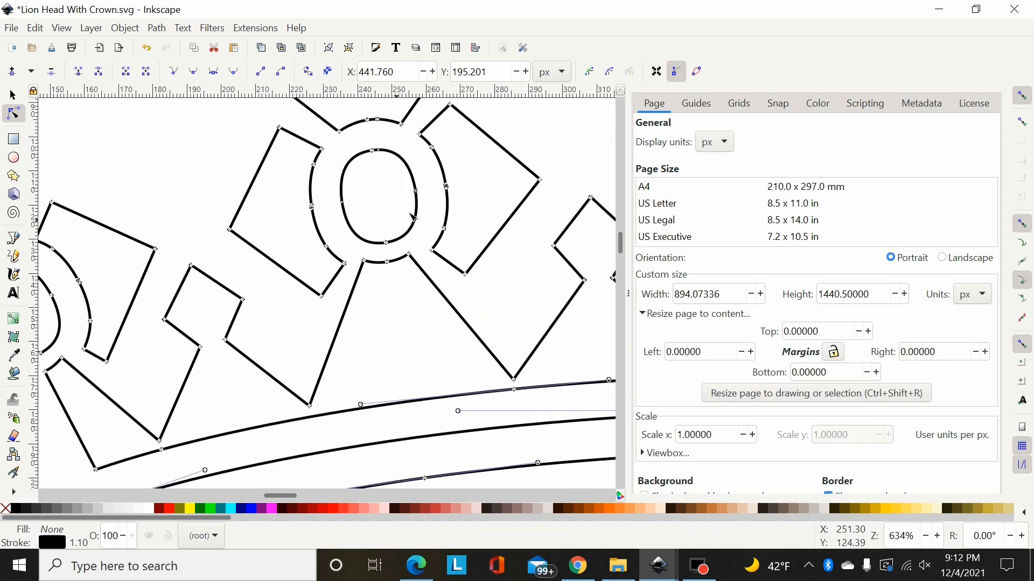
{"action": "key", "text": "plus"}
{"action": "key", "text": "plus"}
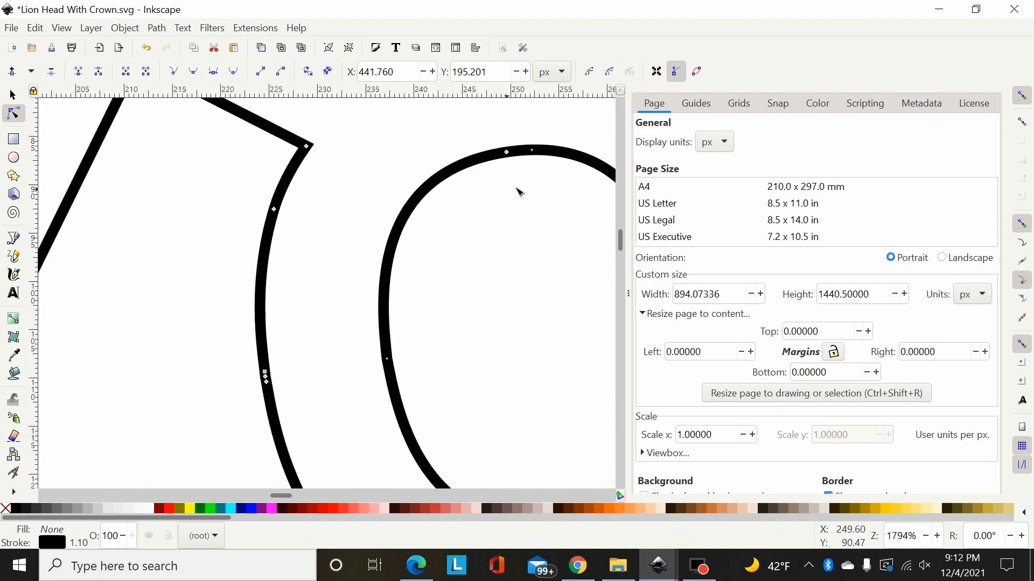
{"action": "left_click_drag", "start_coordinate": [540, 156], "coordinate": [561, 153]}
{"action": "key", "text": "ctrl+z"}
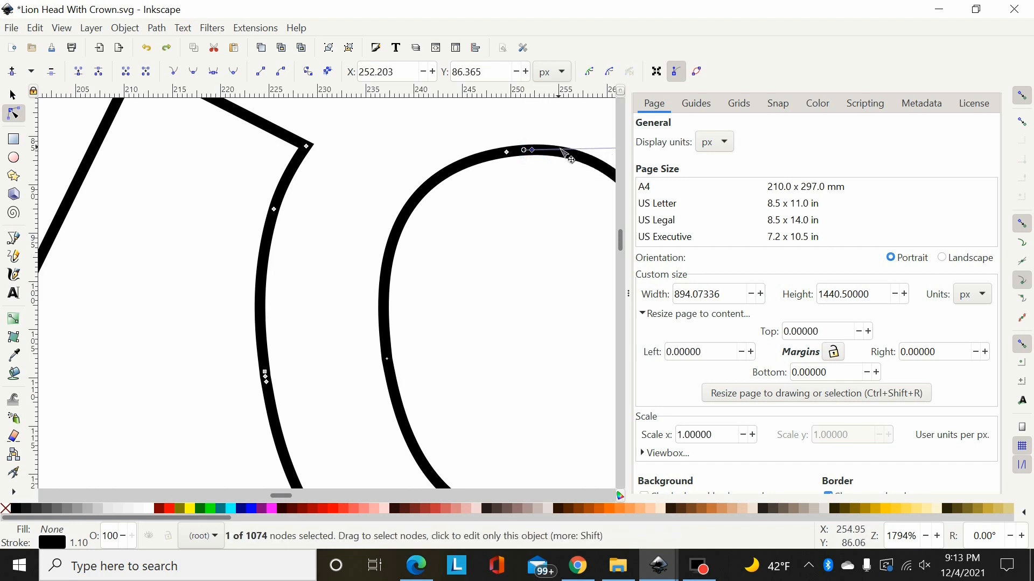
Select the overlapping end nodes at the small oval's top and join them in place at X 252.203, Y 86.365 px
{"action": "key", "text": "minus"}
{"action": "key", "text": "minus"}
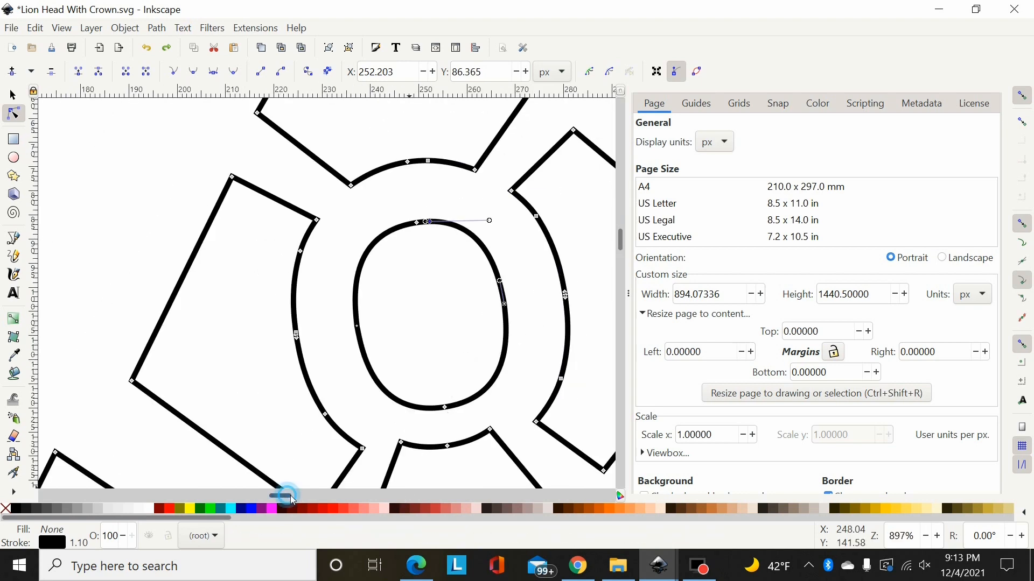
{"action": "left_click_drag", "start_coordinate": [289, 496], "coordinate": [295, 500]}
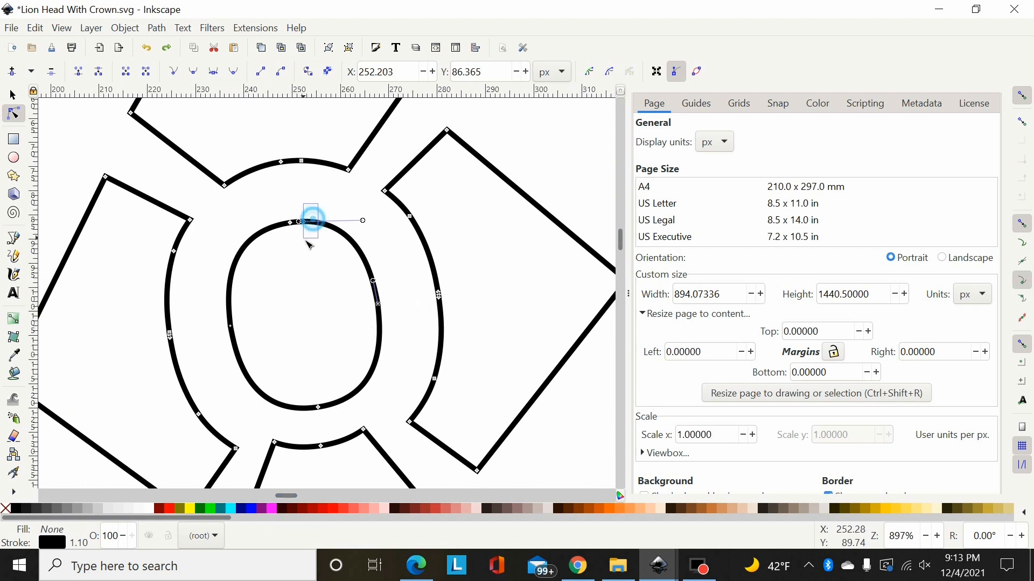
{"action": "left_click", "coordinate": [301, 221]}
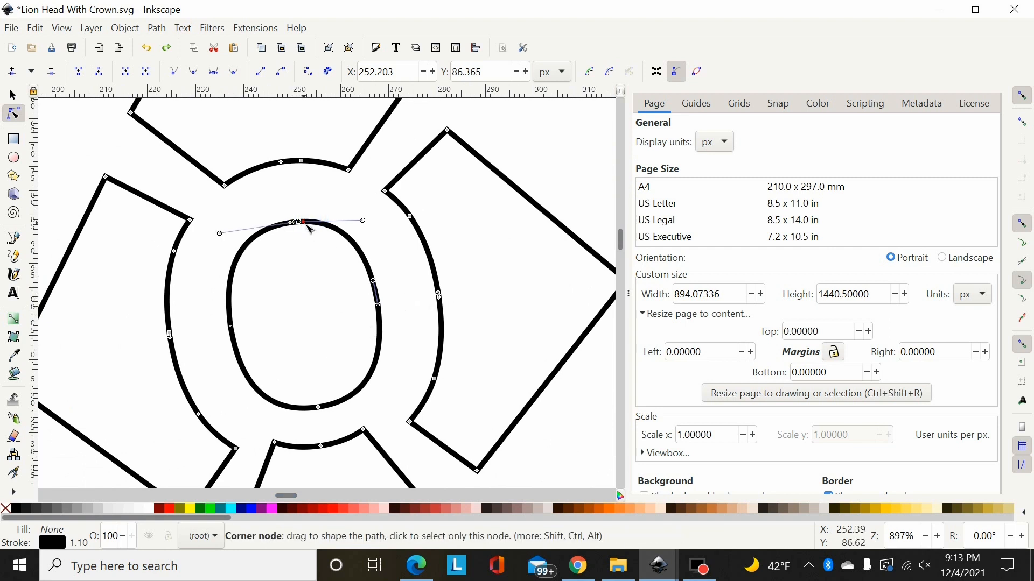
{"action": "left_click", "coordinate": [310, 228]}
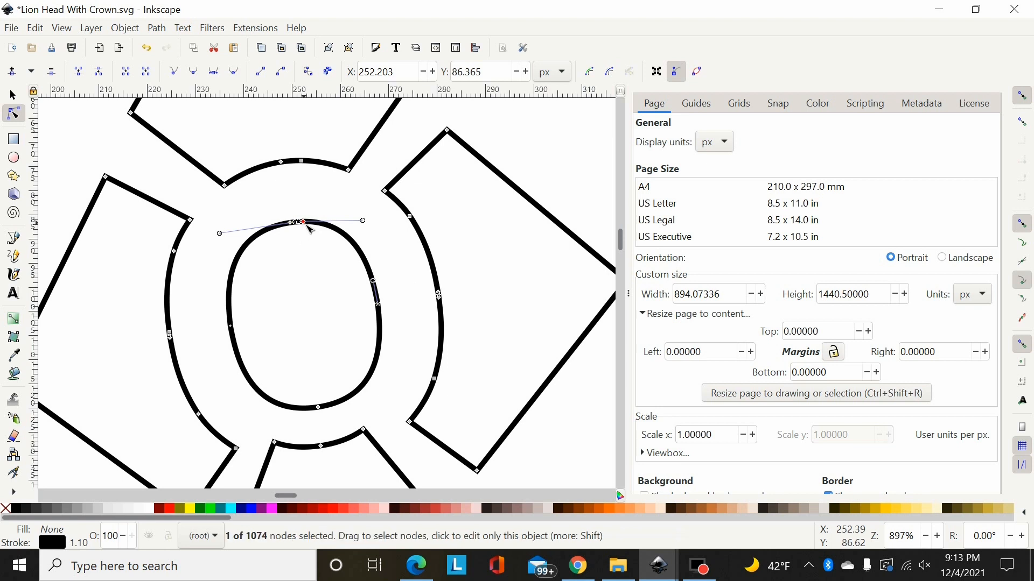
{"action": "left_click", "coordinate": [364, 209]}
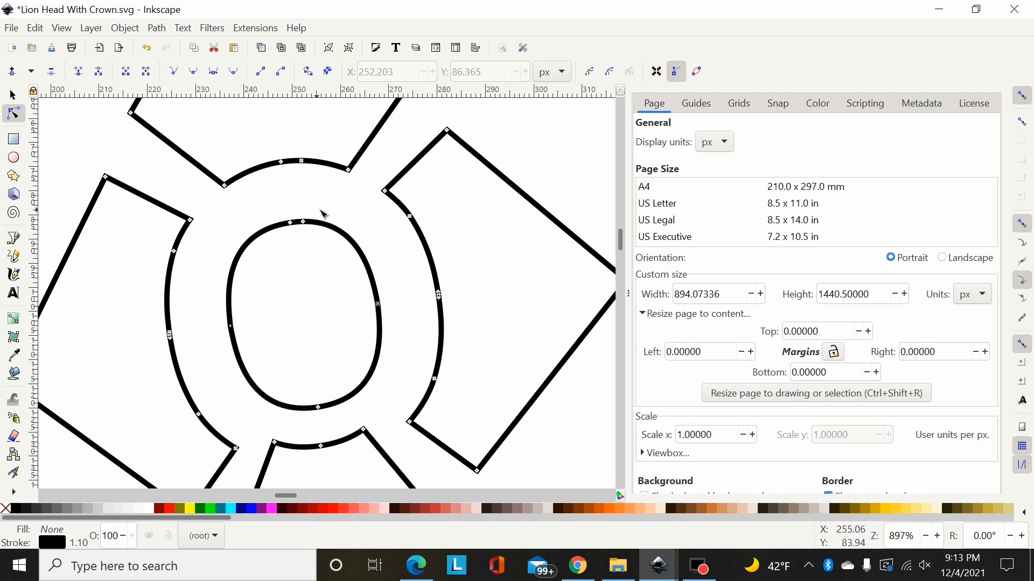
Try to merge the two neighboring nodes at the small oval's top into one, and undo the join
{"action": "left_click_drag", "start_coordinate": [319, 205], "coordinate": [272, 242]}
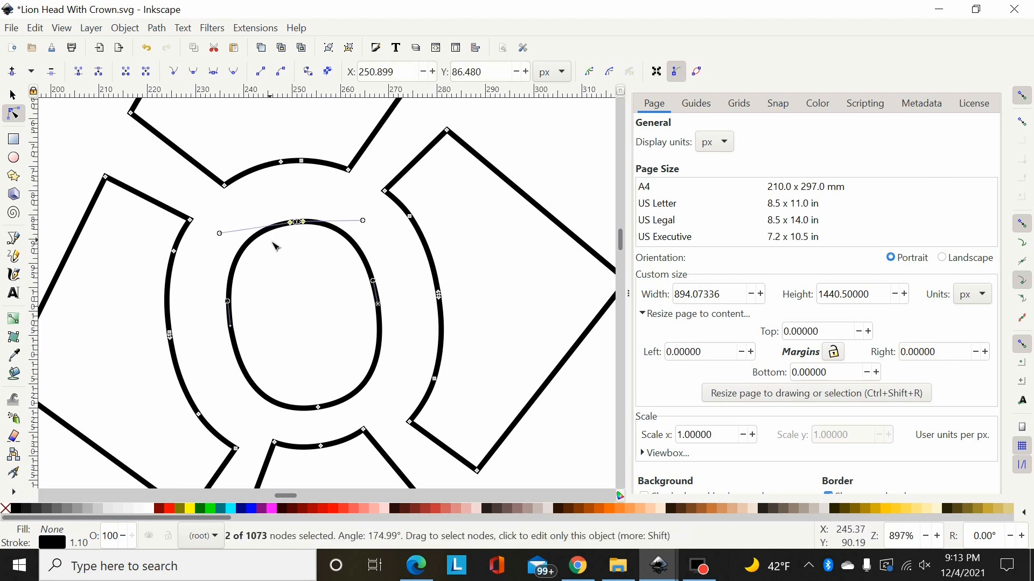
{"action": "left_click", "coordinate": [78, 71]}
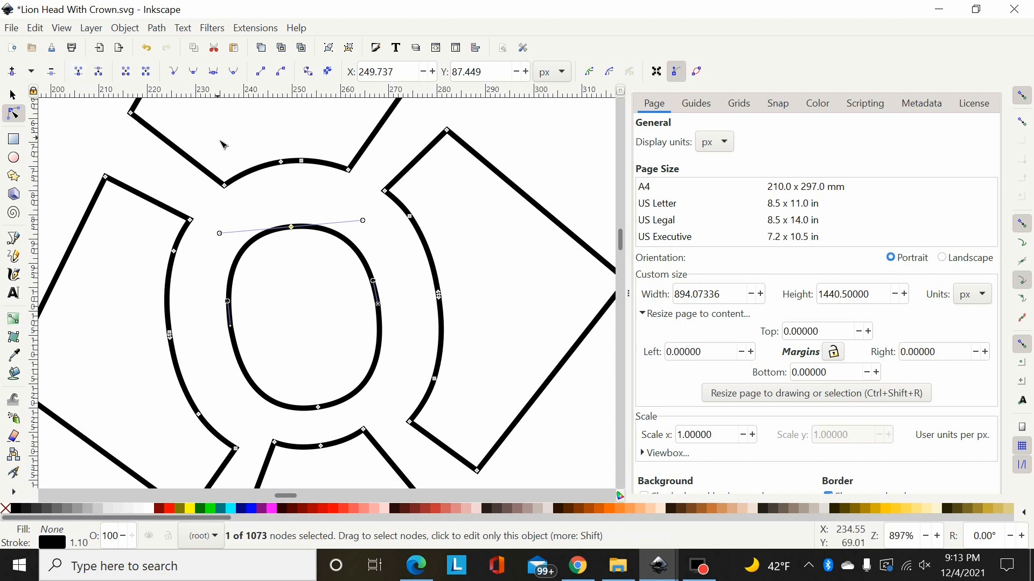
{"action": "key", "text": "ctrl+z"}
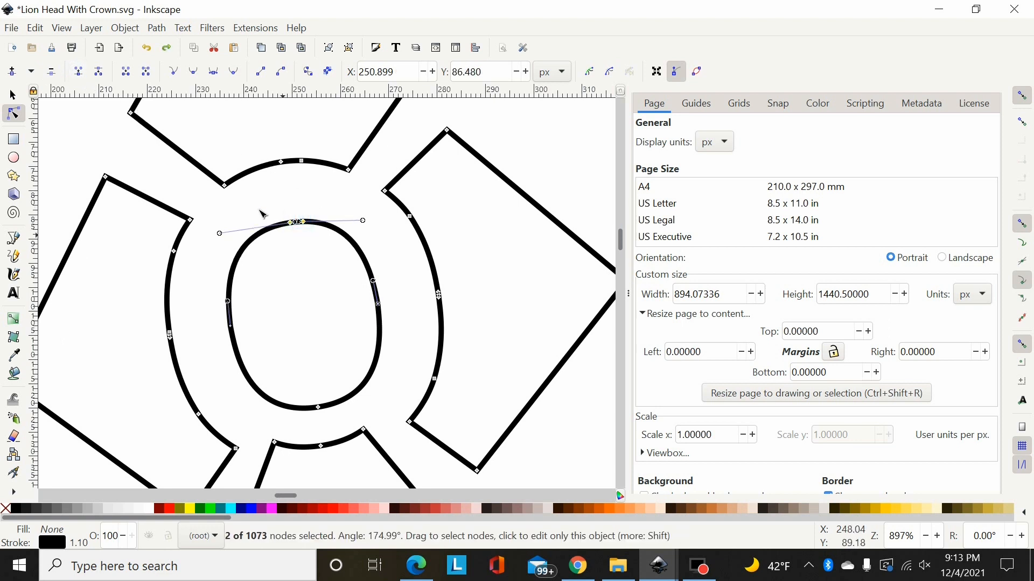
Insert a node between the oval's two neighboring top nodes and join all three at the middle one, about X 250.9, Y 86.4 px
{"action": "left_click", "coordinate": [12, 72]}
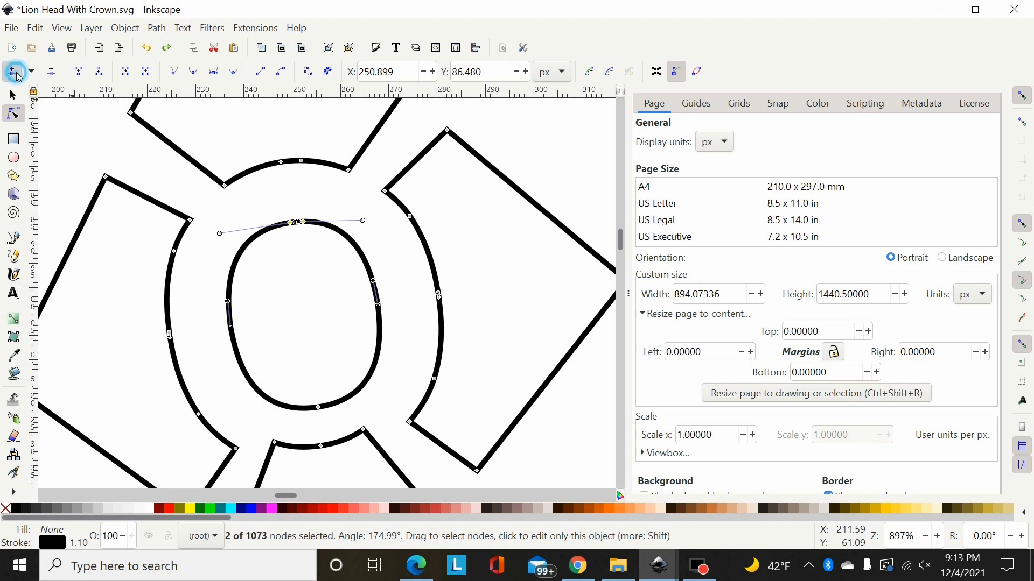
{"action": "scroll", "coordinate": [235, 224], "scroll_direction": "up", "scroll_amount": 4}
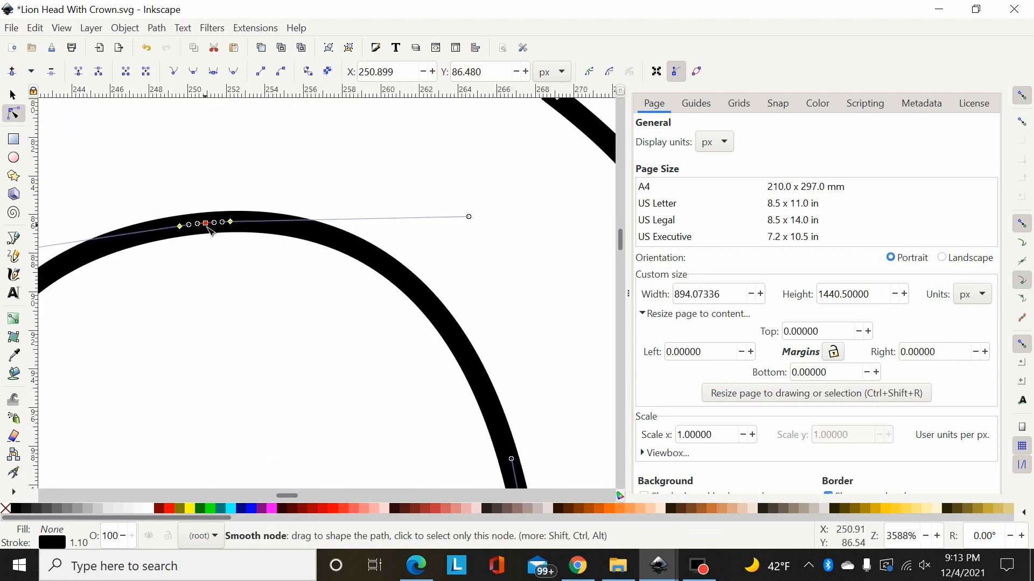
{"action": "left_click", "coordinate": [208, 226]}
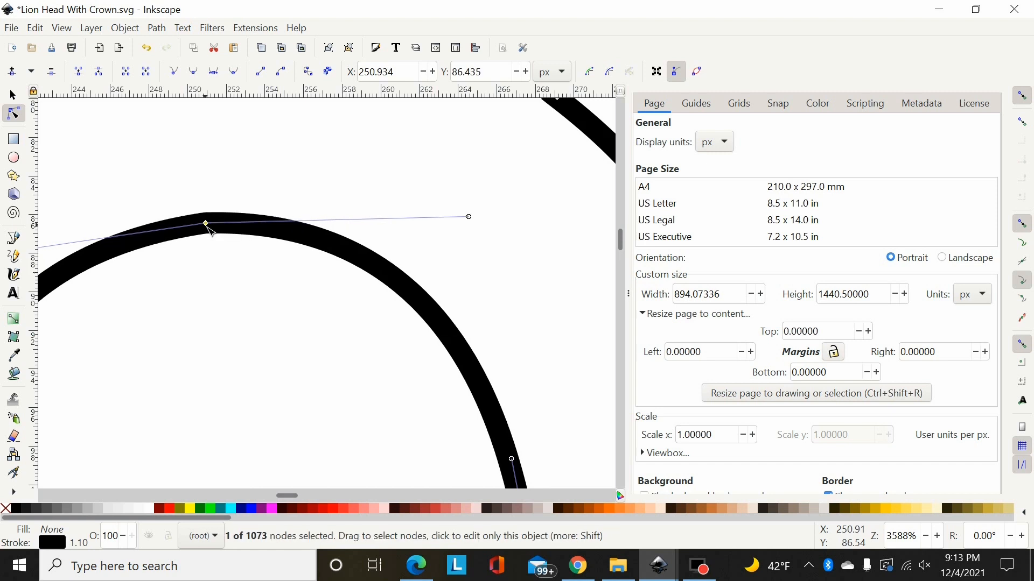
Make the joined node at the small oval's top smooth
{"action": "key", "text": "minus"}
{"action": "key", "text": "minus"}
{"action": "key", "text": "minus"}
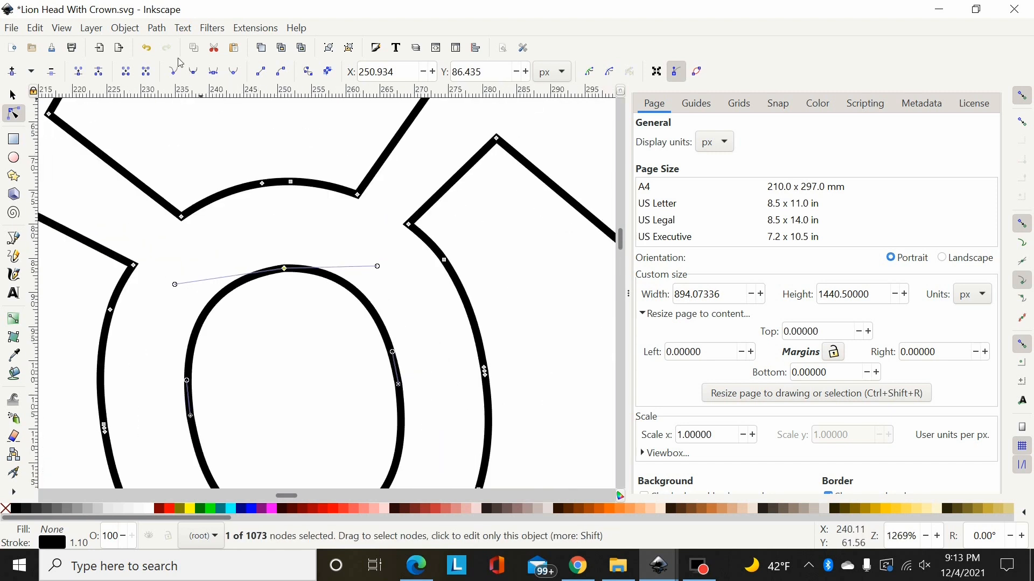
{"action": "left_click", "coordinate": [197, 71]}
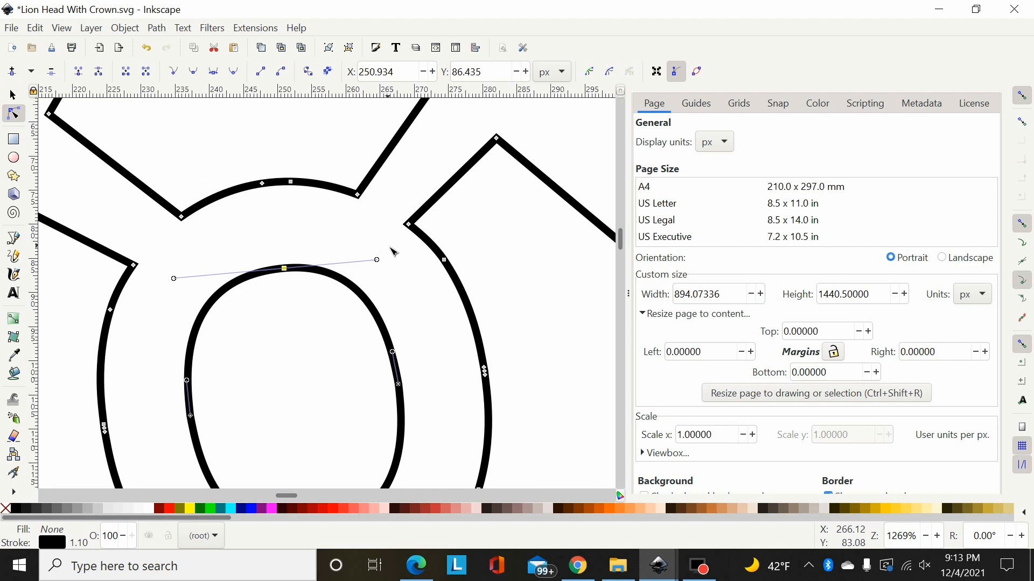
Break the path at both ends of the curved inner edge on the piece right of the left crown oval
{"action": "key", "text": "minus"}
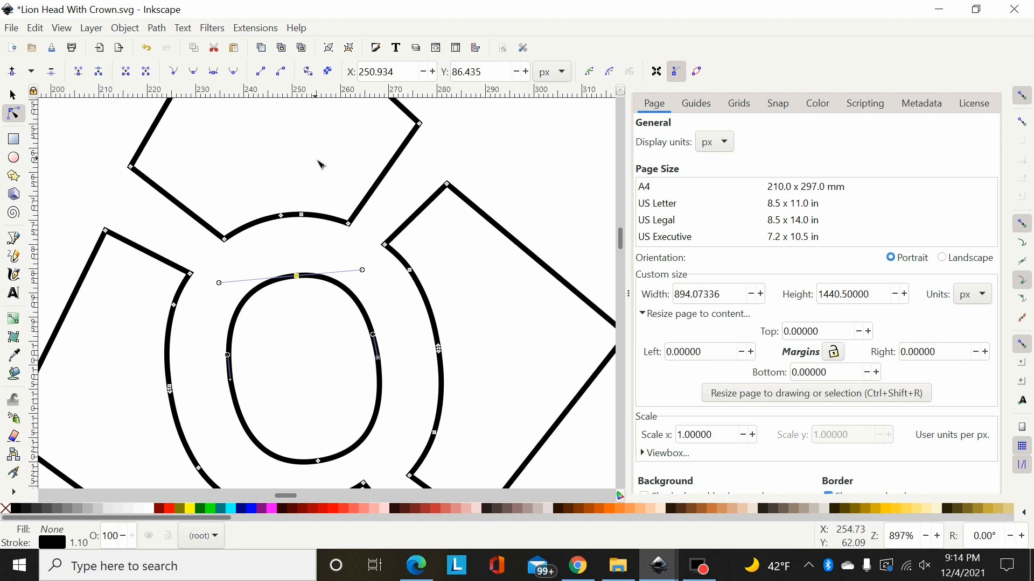
{"action": "key", "text": "minus"}
{"action": "key", "text": "minus"}
{"action": "scroll", "coordinate": [469, 273], "scroll_direction": "down", "scroll_amount": 9}
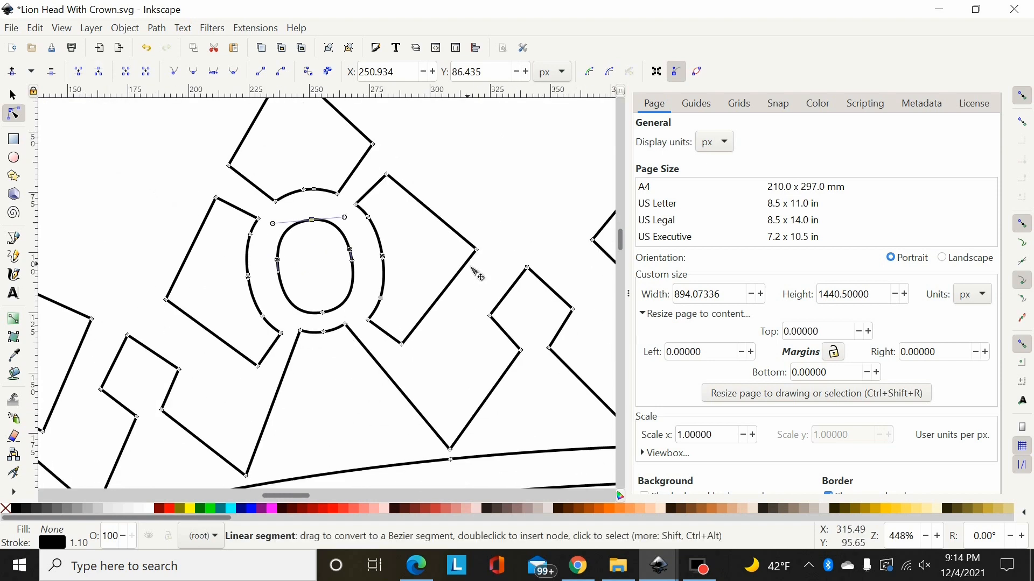
{"action": "scroll", "coordinate": [487, 340], "scroll_direction": "down", "scroll_amount": 7}
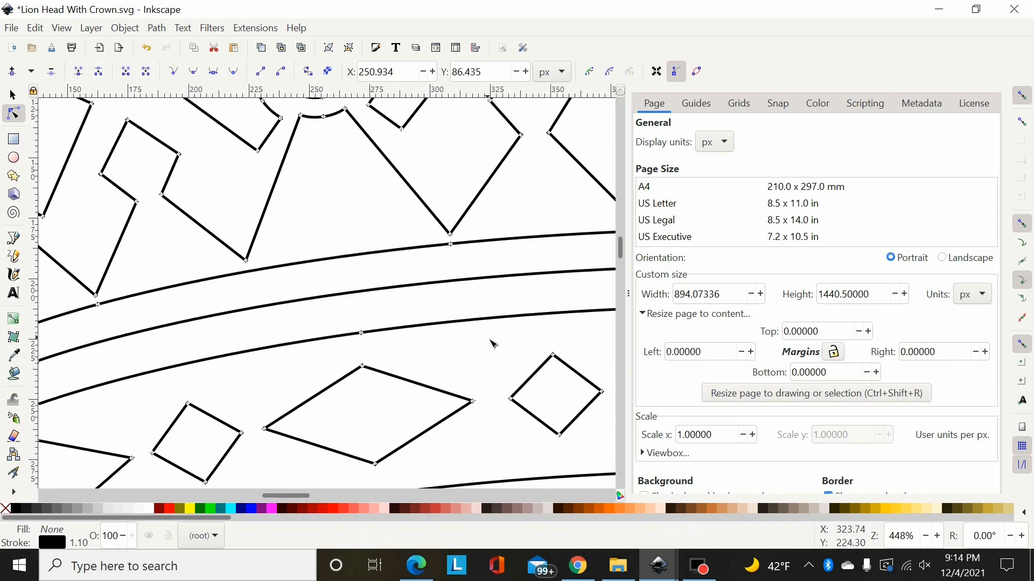
{"action": "left_click_drag", "start_coordinate": [303, 498], "coordinate": [286, 497]}
{"action": "scroll", "coordinate": [422, 302], "scroll_direction": "up", "scroll_amount": 8}
{"action": "scroll", "coordinate": [427, 305], "scroll_direction": "up", "scroll_amount": 2}
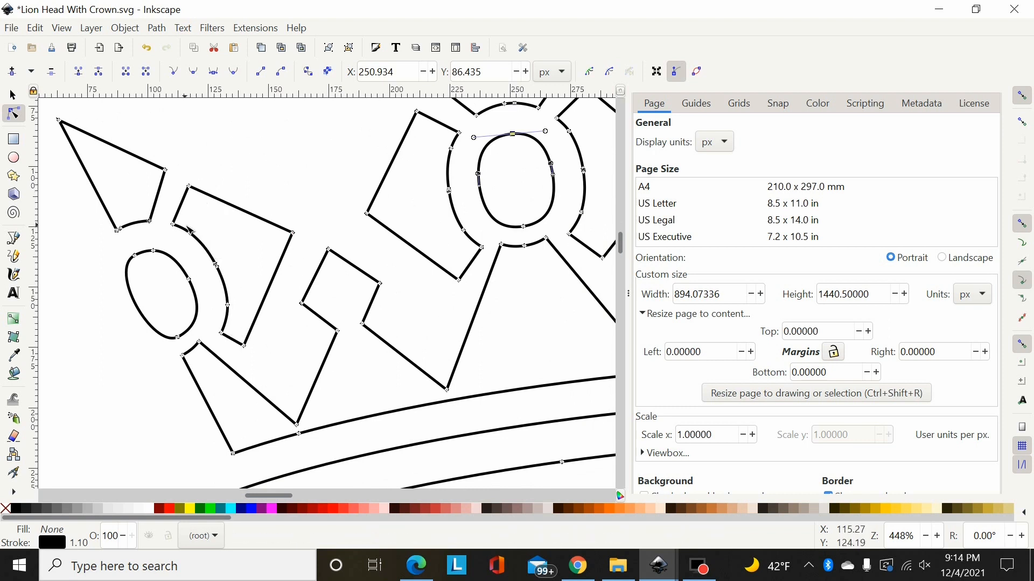
{"action": "left_click", "coordinate": [172, 224]}
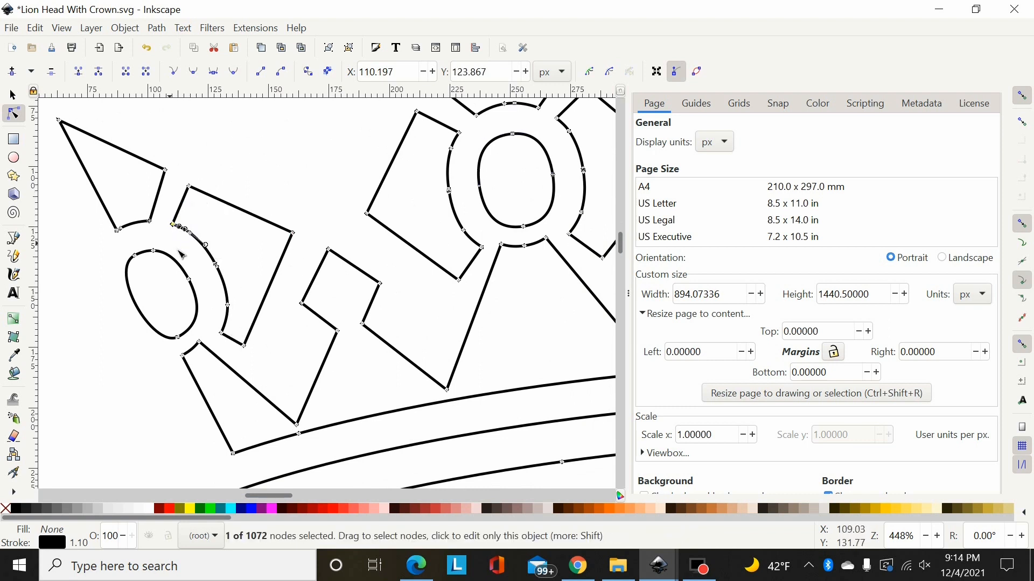
{"action": "left_click_drag", "start_coordinate": [245, 339], "coordinate": [221, 345]}
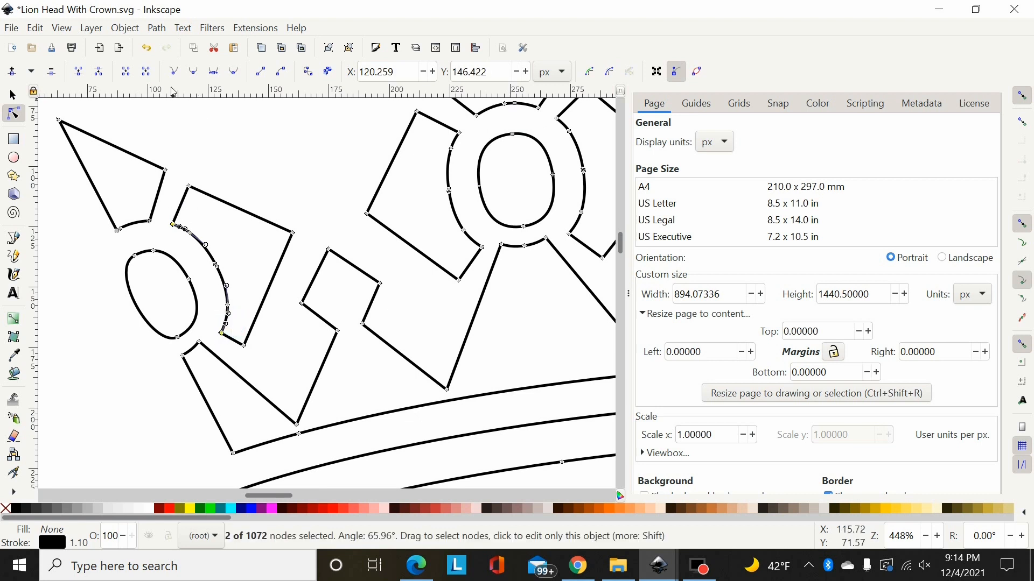
{"action": "left_click", "coordinate": [100, 75]}
{"action": "left_click", "coordinate": [261, 180]}
Pull the loose end node at the curve's lower break to about X 131.9, Y 171.0 px, and undo the move
{"action": "scroll", "coordinate": [290, 289], "scroll_direction": "up", "scroll_amount": 3}
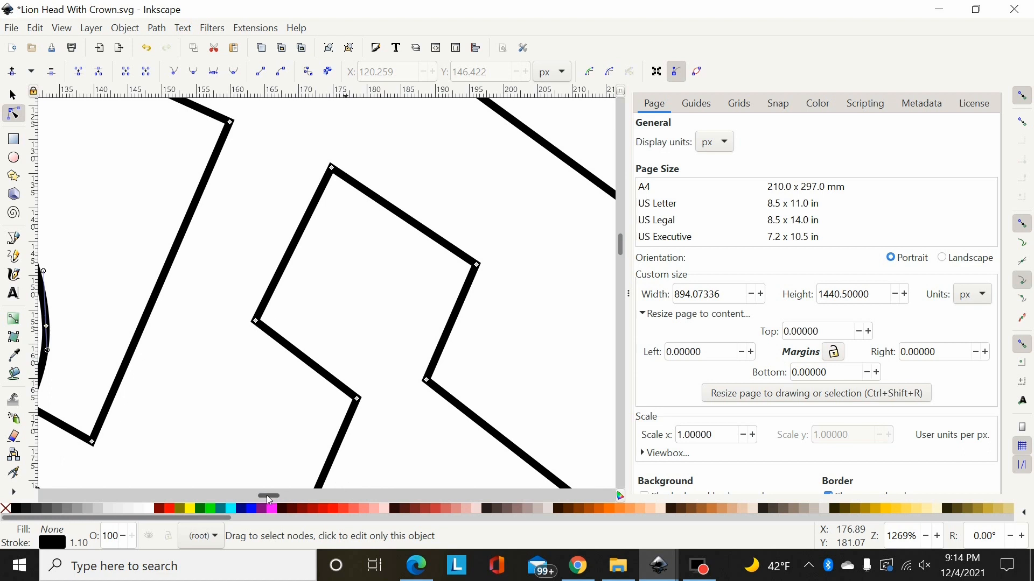
{"action": "left_click_drag", "start_coordinate": [267, 497], "coordinate": [258, 496]}
{"action": "scroll", "coordinate": [289, 380], "scroll_direction": "down", "scroll_amount": 6}
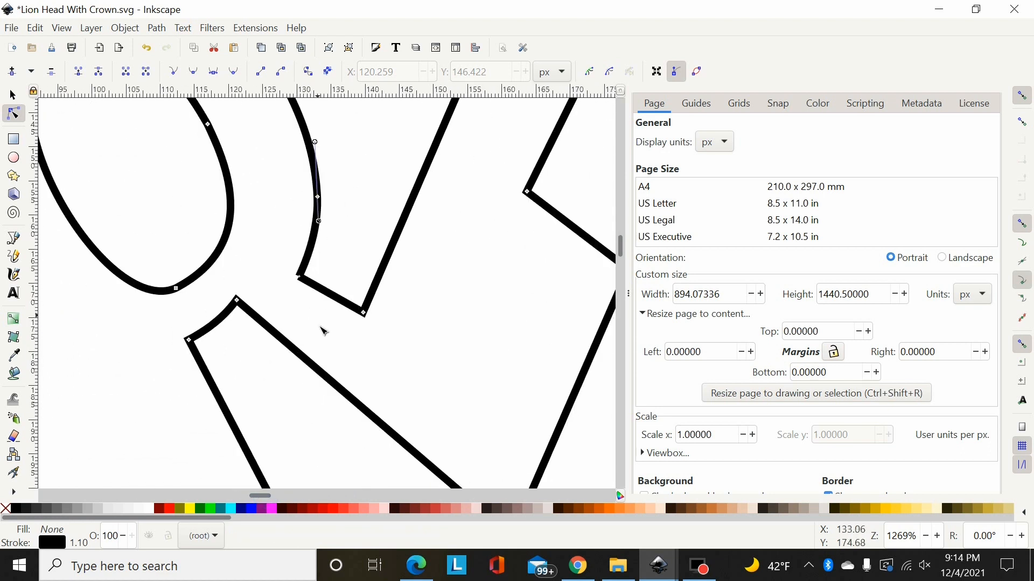
{"action": "key", "text": "plus"}
{"action": "key", "text": "plus"}
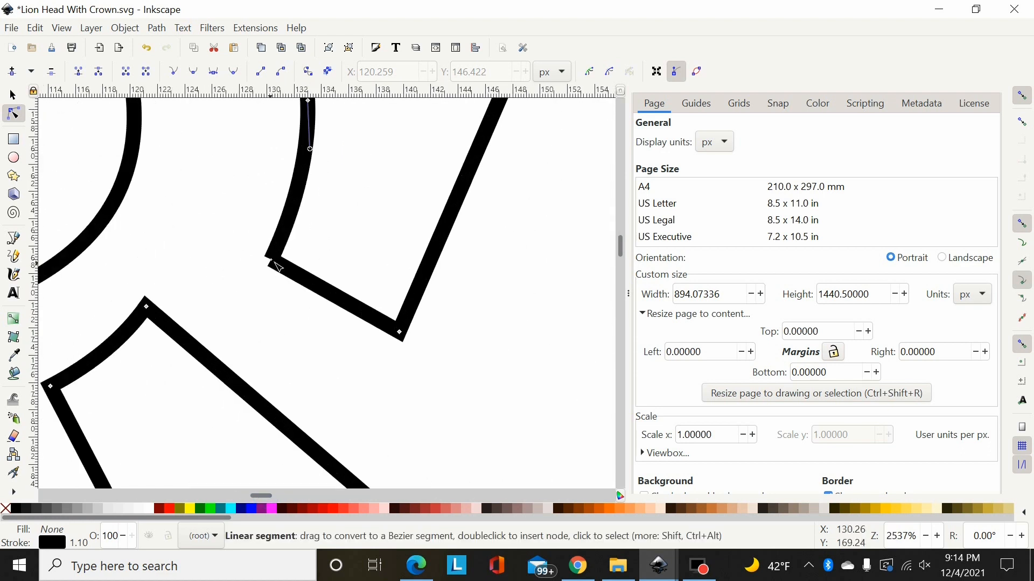
{"action": "left_click_drag", "start_coordinate": [272, 259], "coordinate": [299, 294]}
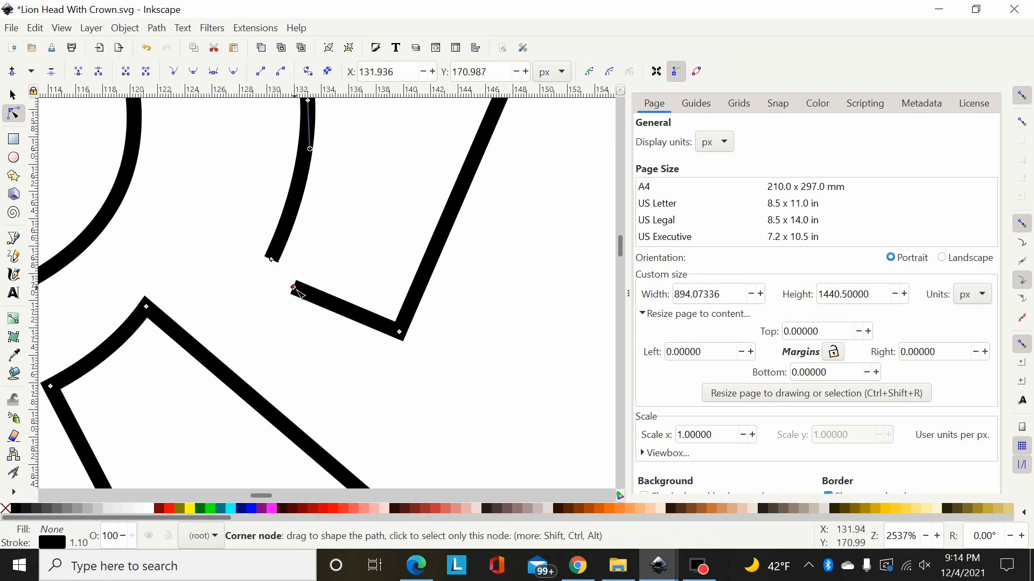
{"action": "key", "text": "ctrl+z"}
Pull a loose end node at the curve's upper break to about X 111.0, Y 122.8 px, and undo the move
{"action": "scroll", "coordinate": [366, 243], "scroll_direction": "up", "scroll_amount": 10}
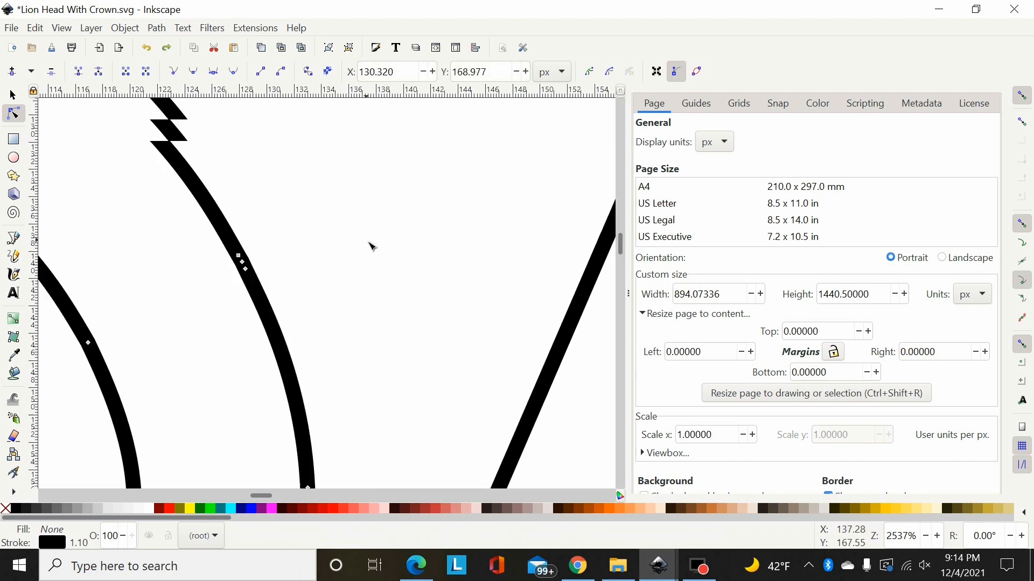
{"action": "scroll", "coordinate": [261, 493], "scroll_direction": "left", "scroll_amount": 10}
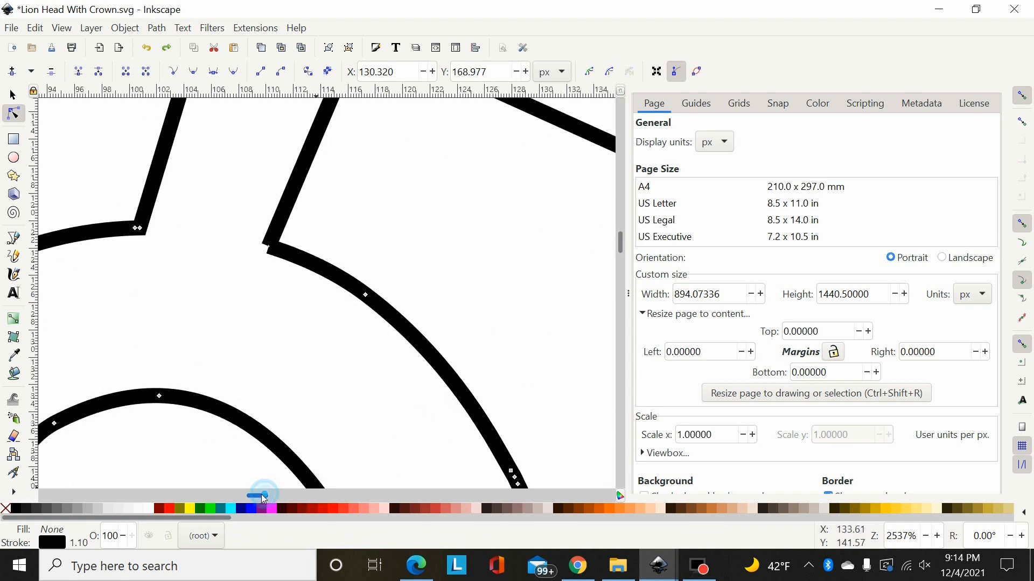
{"action": "mouse_move", "coordinate": [273, 251]}
{"action": "left_mouse_down"}
{"action": "mouse_move", "coordinate": [280, 262]}
{"action": "mouse_move", "coordinate": [276, 233]}
{"action": "mouse_move", "coordinate": [284, 236]}
{"action": "left_mouse_up"}
{"action": "scroll", "coordinate": [403, 263], "scroll_direction": "down", "scroll_amount": 3}
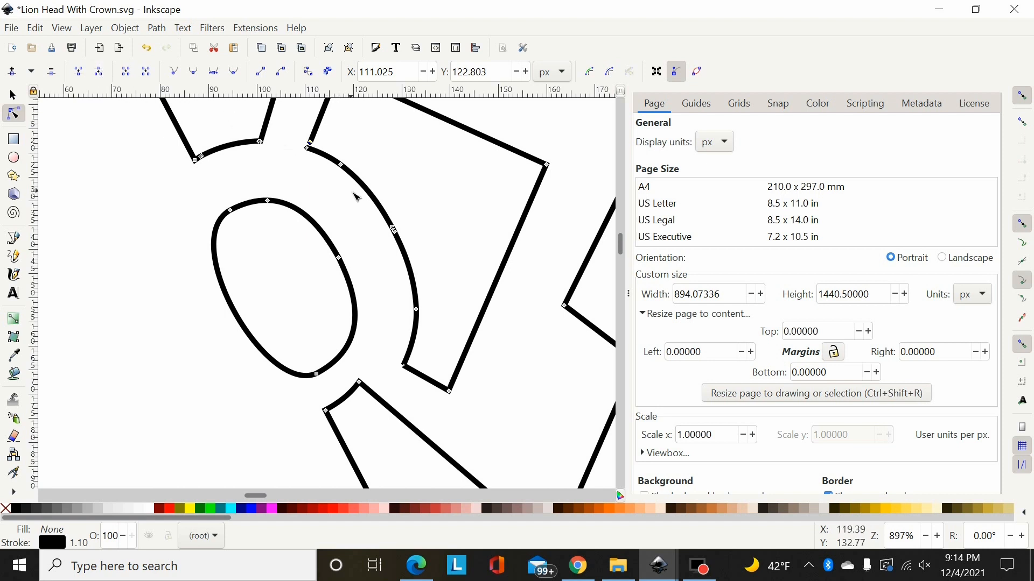
{"action": "key", "text": "ctrl+z"}
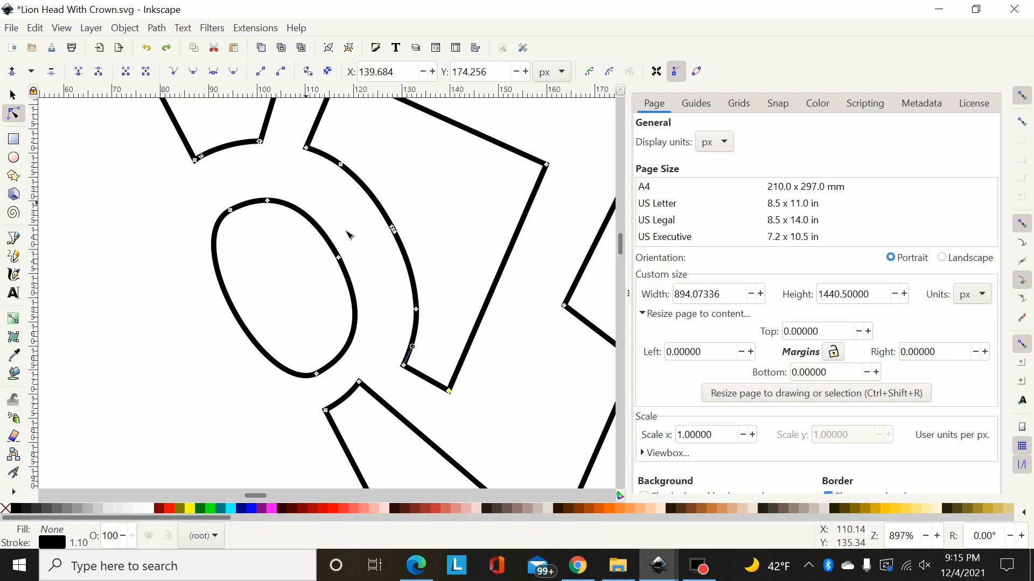
Try joining the top, left and bottom nodes of the crown band's large center diamond with a new segment, and undo it
{"action": "scroll", "coordinate": [485, 326], "scroll_direction": "down", "scroll_amount": 8}
{"action": "scroll", "coordinate": [481, 333], "scroll_direction": "down", "scroll_amount": 5}
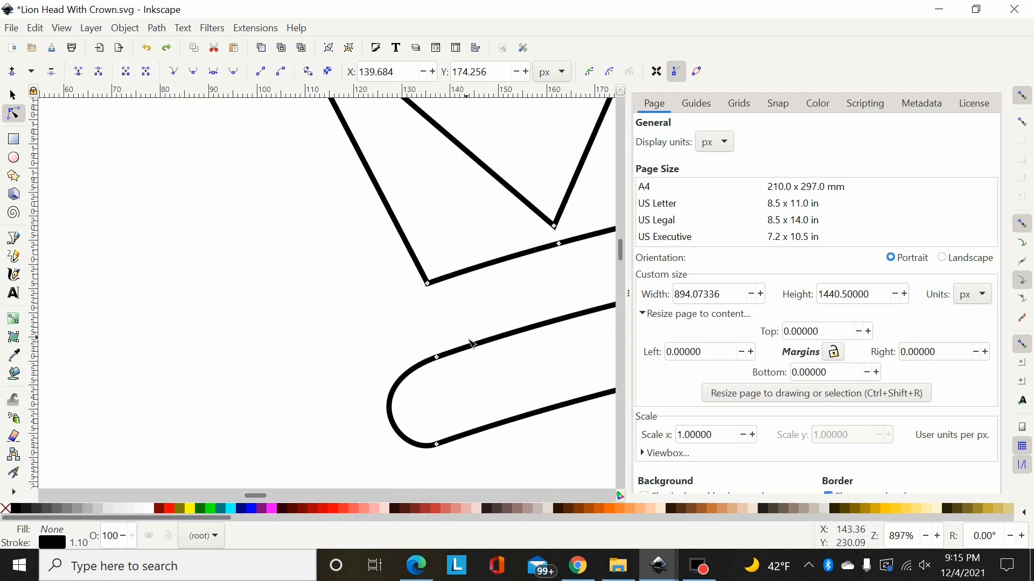
{"action": "scroll", "coordinate": [474, 345], "scroll_direction": "down", "scroll_amount": 2}
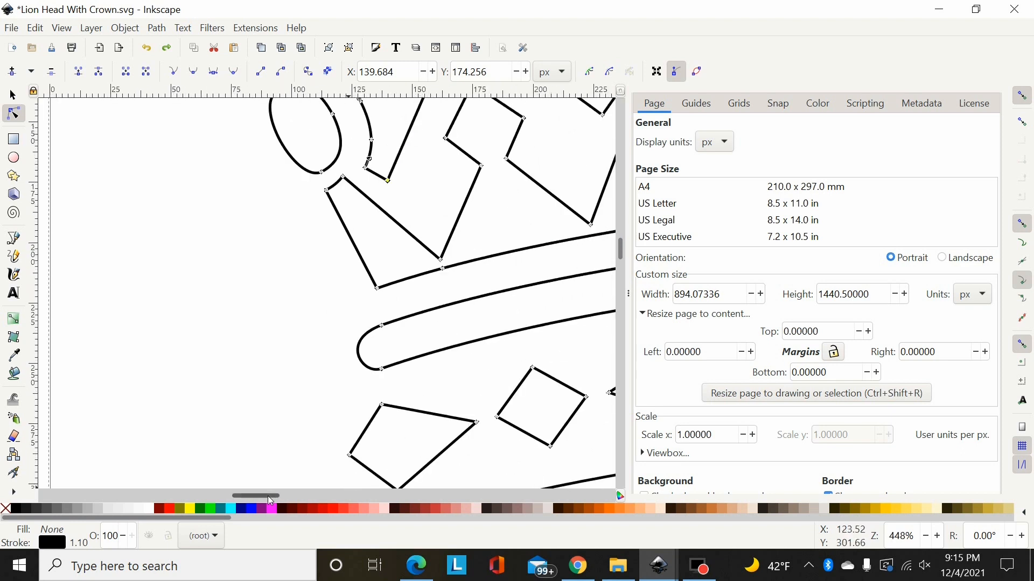
{"action": "left_click_drag", "start_coordinate": [269, 496], "coordinate": [339, 498]}
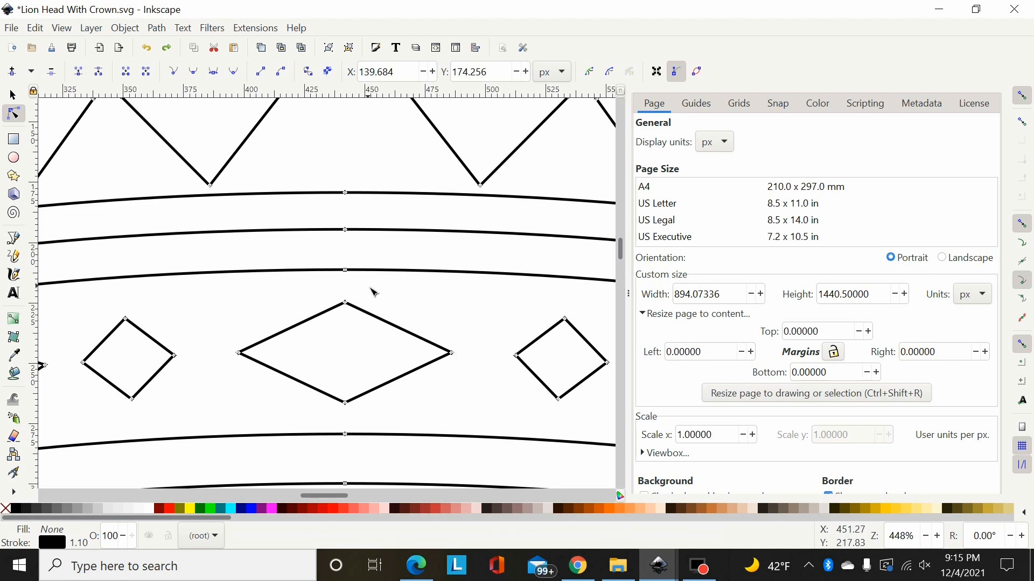
{"action": "left_click_drag", "start_coordinate": [368, 286], "coordinate": [218, 419]}
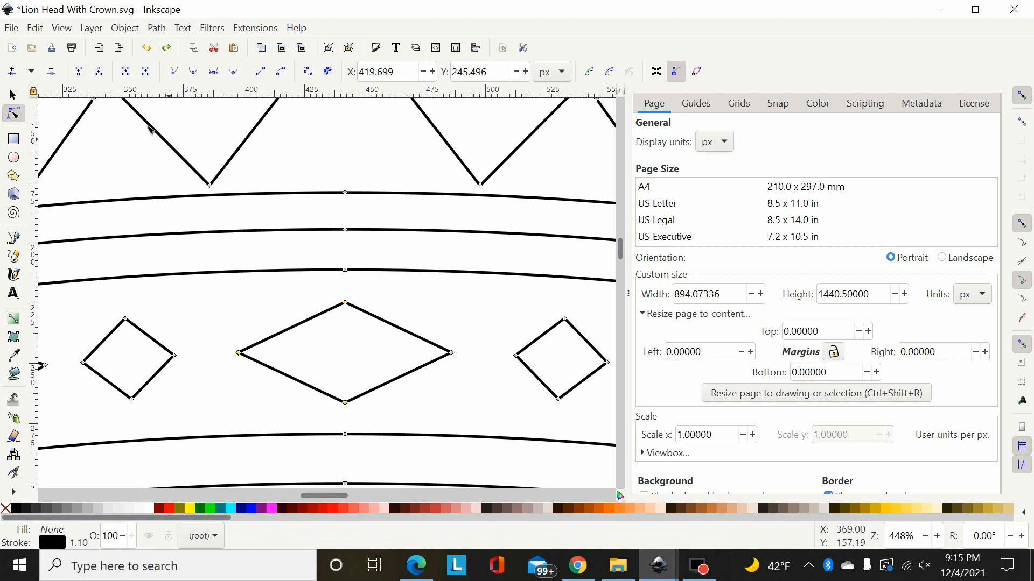
{"action": "left_click", "coordinate": [125, 73]}
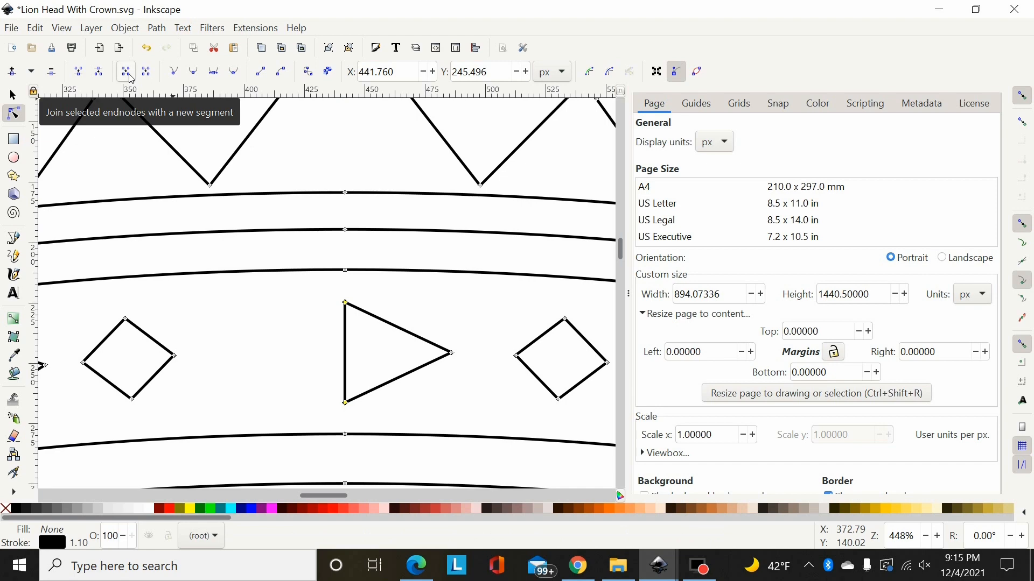
{"action": "key", "text": "ctrl+z"}
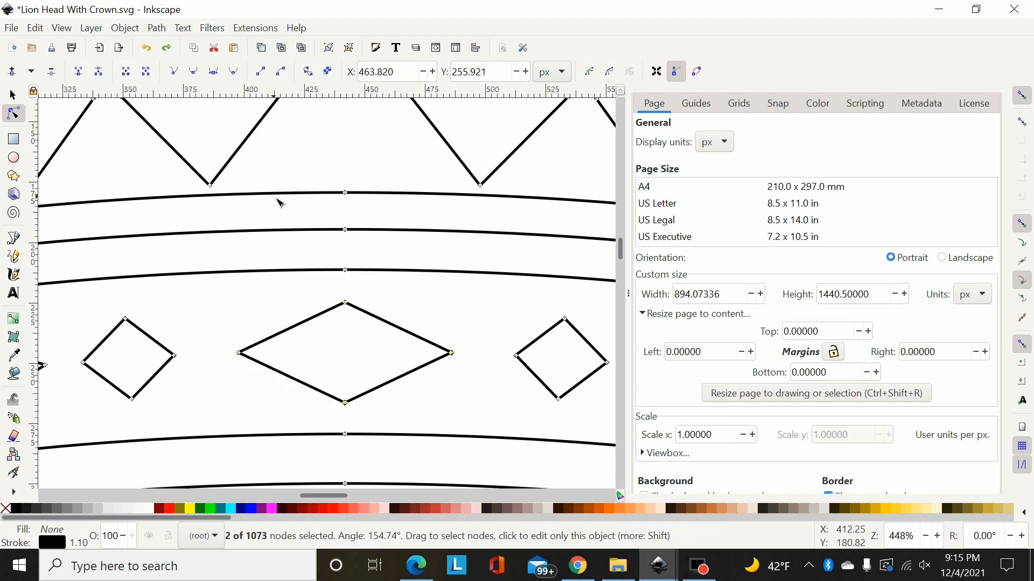
Join the three nodes of the arc above the crown's center oval with a new segment
{"action": "scroll", "coordinate": [354, 255], "scroll_direction": "up", "scroll_amount": 6}
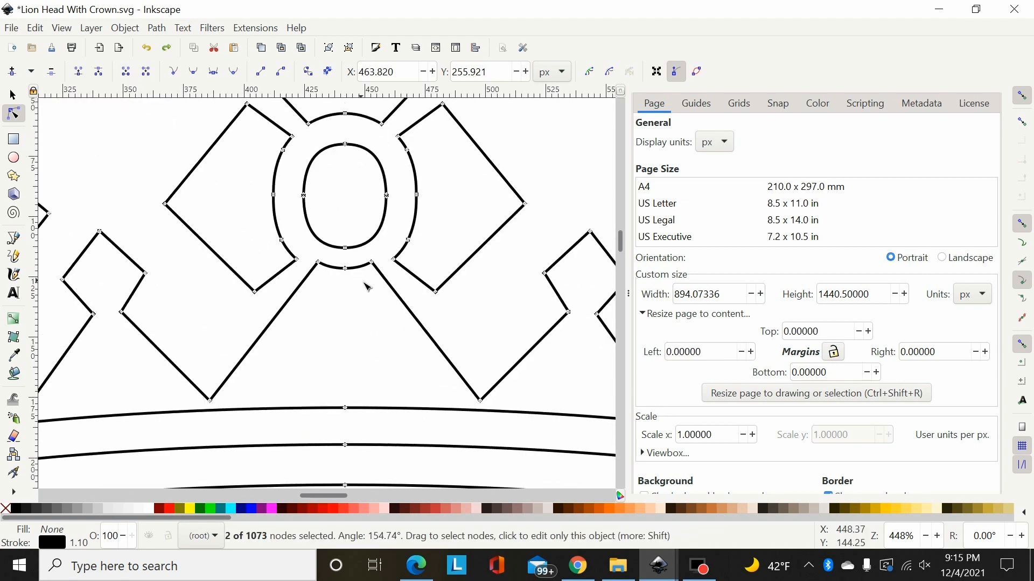
{"action": "scroll", "coordinate": [366, 286], "scroll_direction": "up", "scroll_amount": 1}
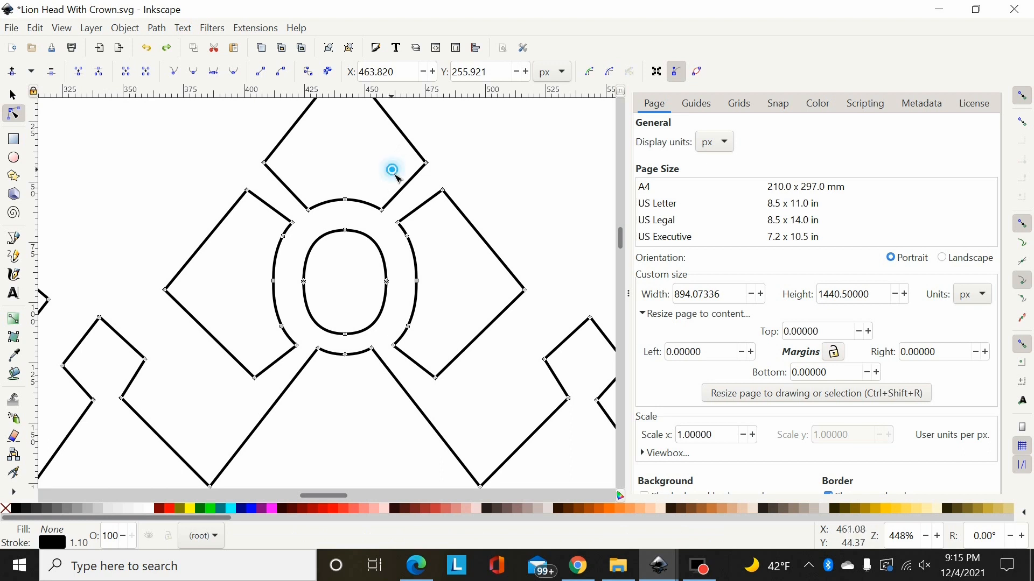
{"action": "left_click_drag", "start_coordinate": [391, 169], "coordinate": [296, 224]}
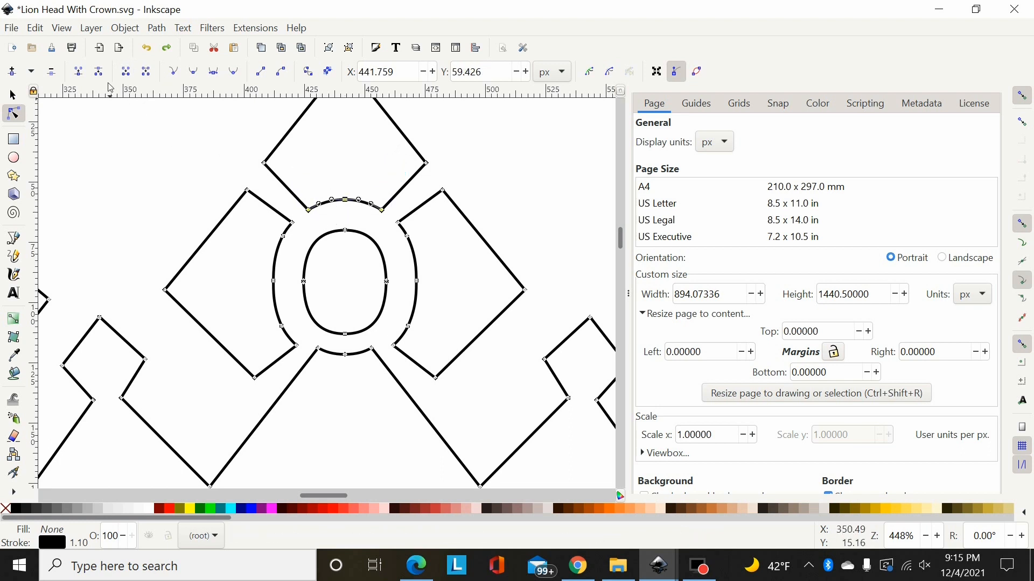
{"action": "left_click", "coordinate": [129, 73]}
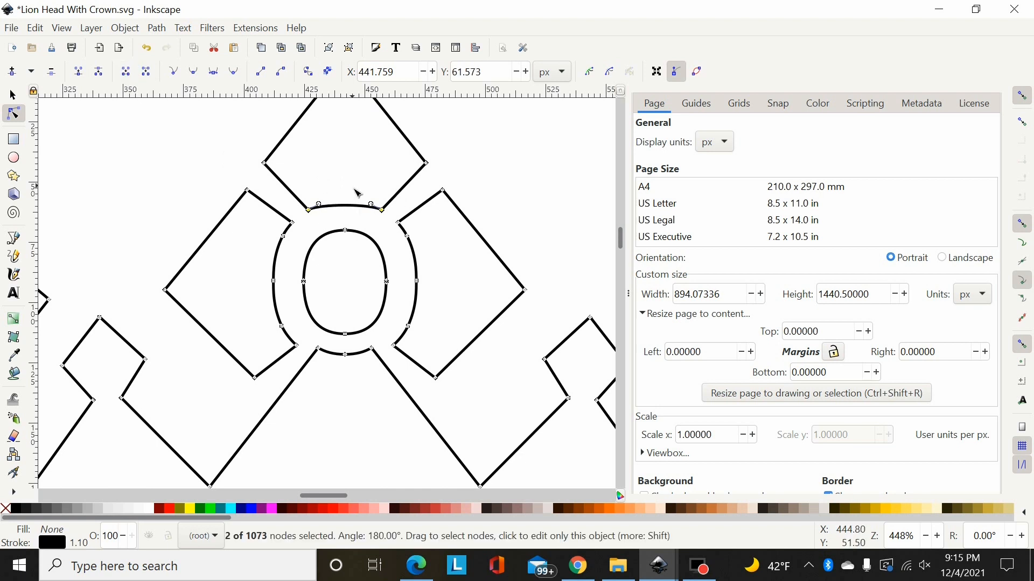
Make the joined segment above the center oval a straight line, and undo both the straightening and the join
{"action": "left_click_drag", "start_coordinate": [392, 173], "coordinate": [302, 216]}
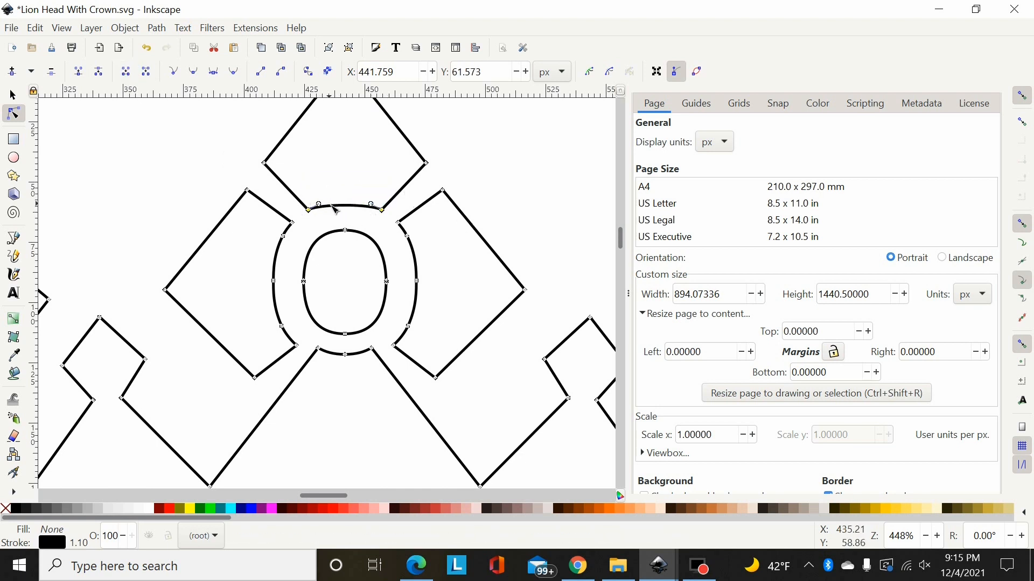
{"action": "left_click", "coordinate": [262, 72]}
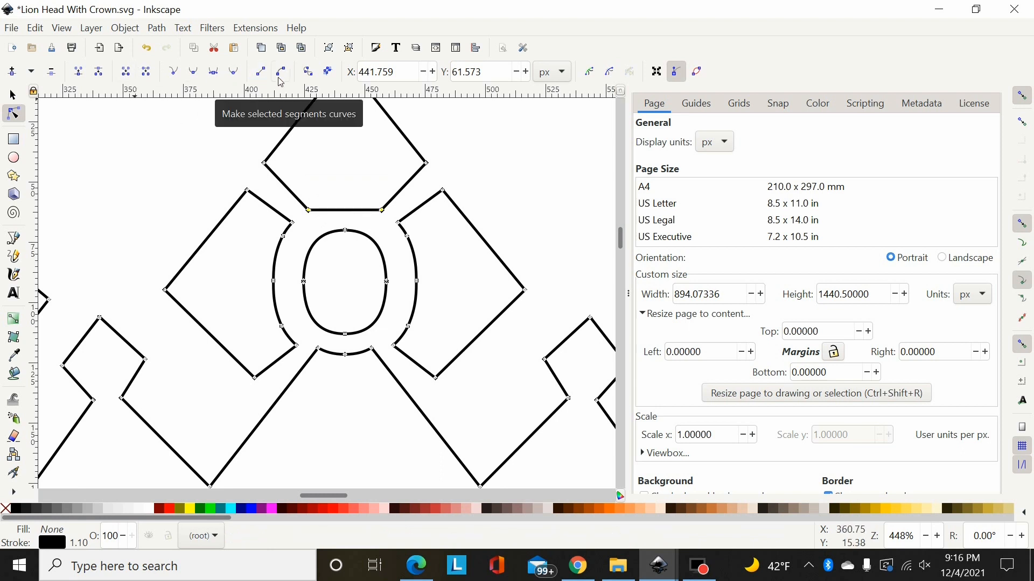
{"action": "key", "text": "ctrl+z"}
{"action": "key", "text": "ctrl+z"}
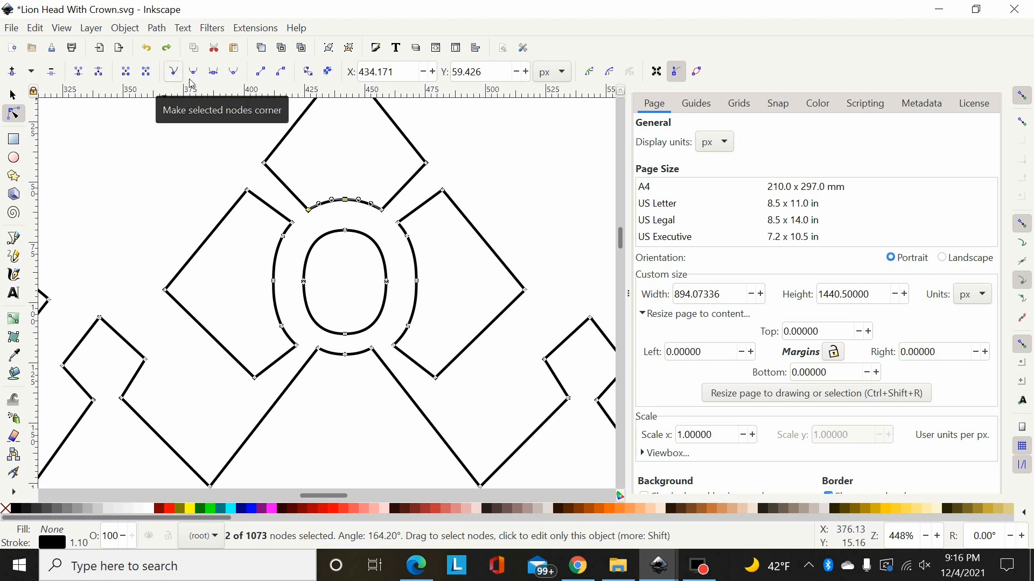
Make the node at the forehead's central dip smooth and level its right handle at a slightly shorter length
{"action": "scroll", "coordinate": [346, 156], "scroll_direction": "down", "scroll_amount": 6}
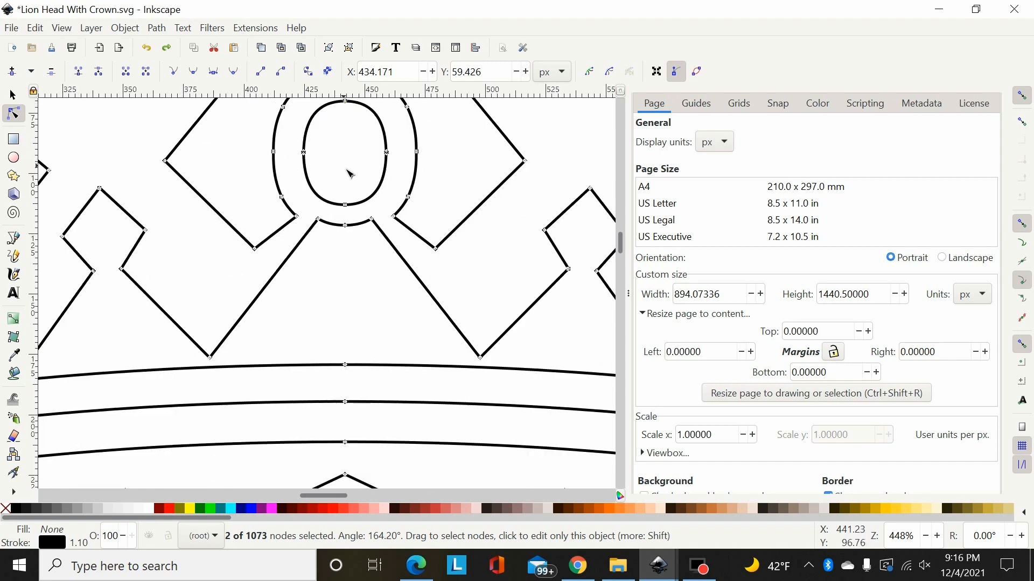
{"action": "scroll", "coordinate": [350, 173], "scroll_direction": "down", "scroll_amount": 12}
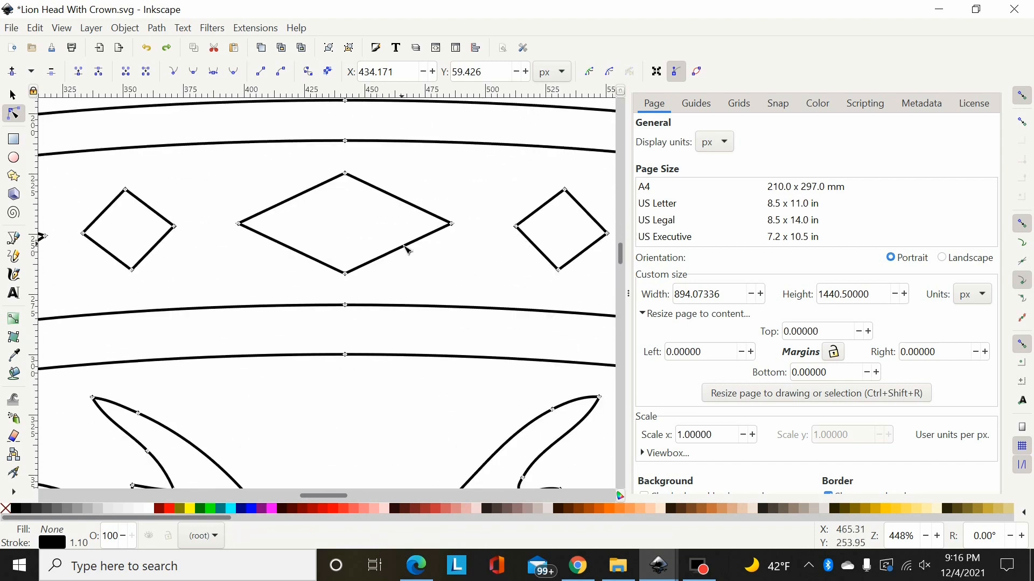
{"action": "scroll", "coordinate": [407, 249], "scroll_direction": "down", "scroll_amount": 14}
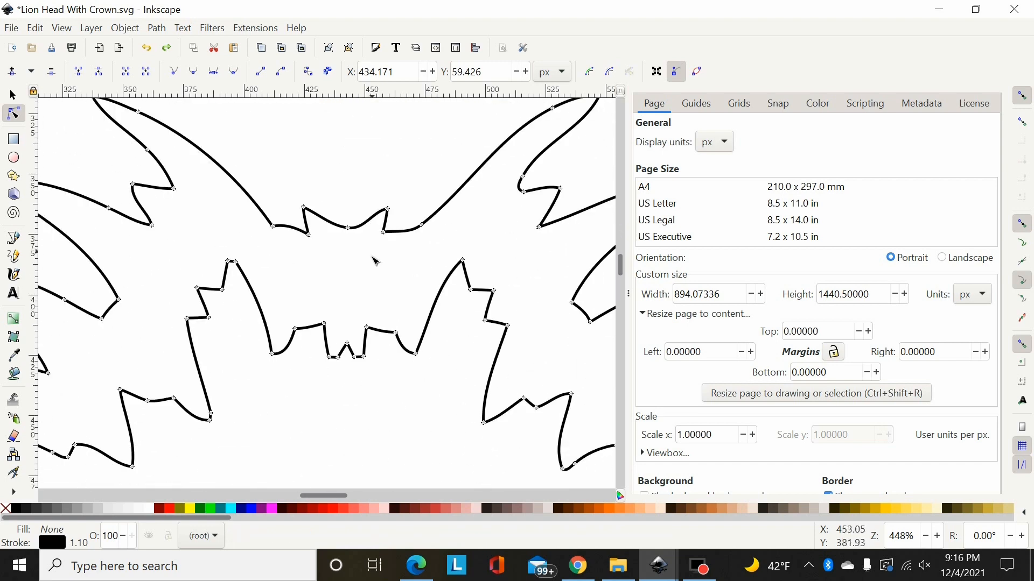
{"action": "scroll", "coordinate": [371, 268], "scroll_direction": "up", "scroll_amount": 2}
{"action": "left_click", "coordinate": [348, 270]}
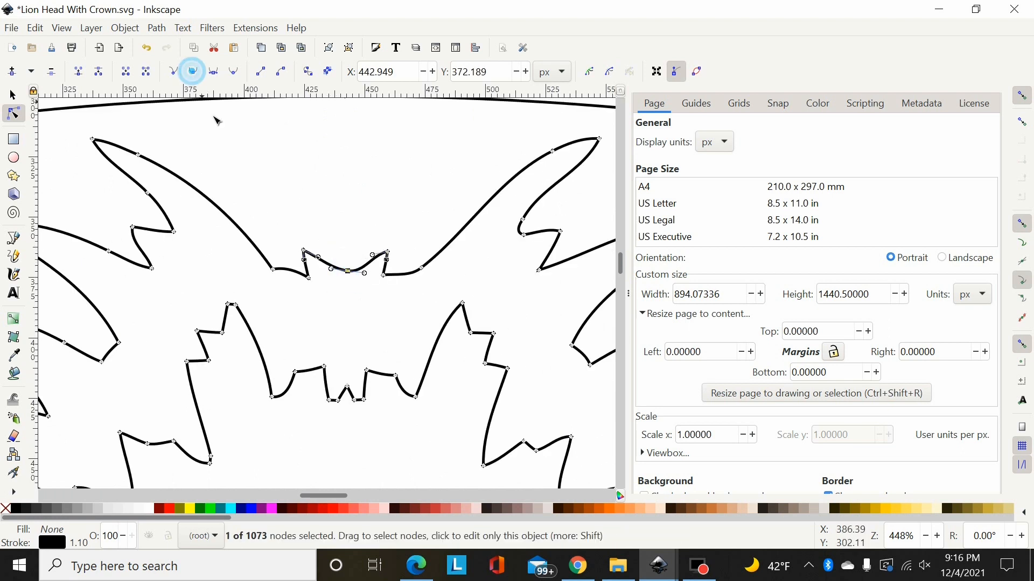
{"action": "mouse_move", "coordinate": [365, 273]}
{"action": "left_mouse_down"}
{"action": "mouse_move", "coordinate": [364, 264]}
{"action": "mouse_move", "coordinate": [359, 273]}
{"action": "left_mouse_up"}
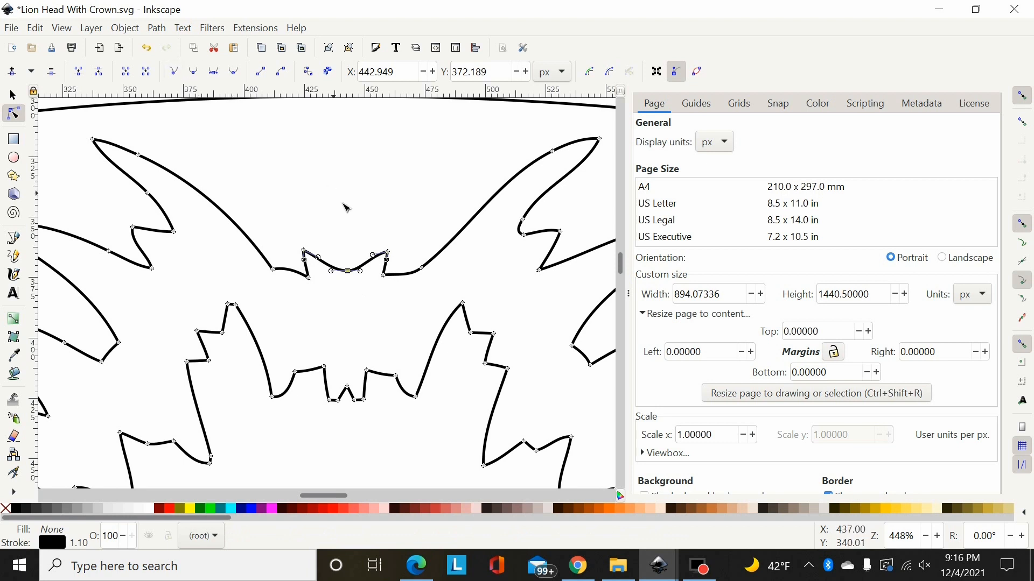
Make the forehead dip's node a corner and swing only its right handle upward to bend that side of the curve
{"action": "left_click", "coordinate": [179, 74]}
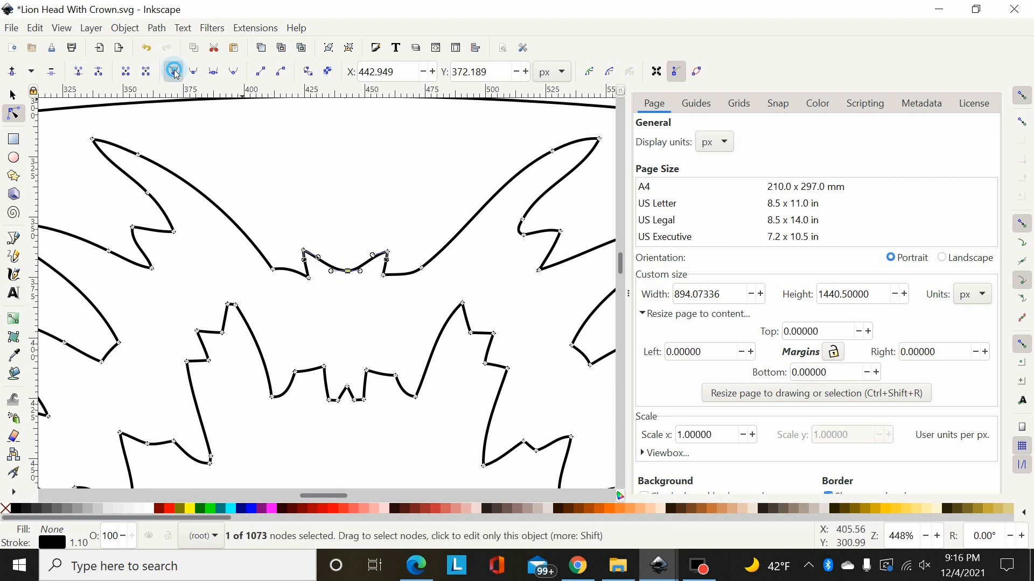
{"action": "key", "text": "plus"}
{"action": "key", "text": "plus"}
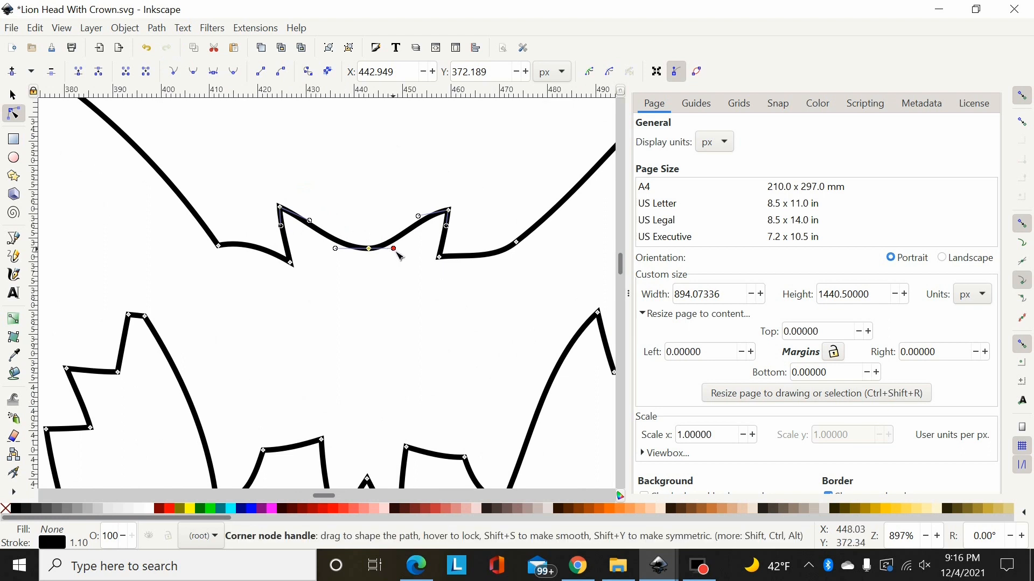
{"action": "left_click_drag", "start_coordinate": [393, 249], "coordinate": [394, 228]}
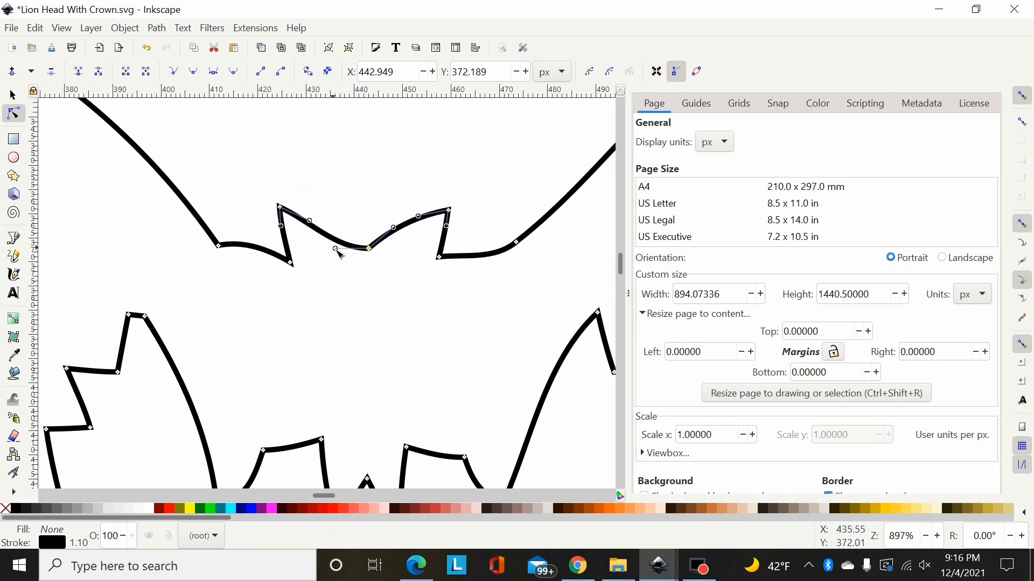
Swing the left handle of the forehead dip's corner node upward and adjust the right curve's handle so both sides arch up
{"action": "left_click_drag", "start_coordinate": [337, 251], "coordinate": [313, 209]}
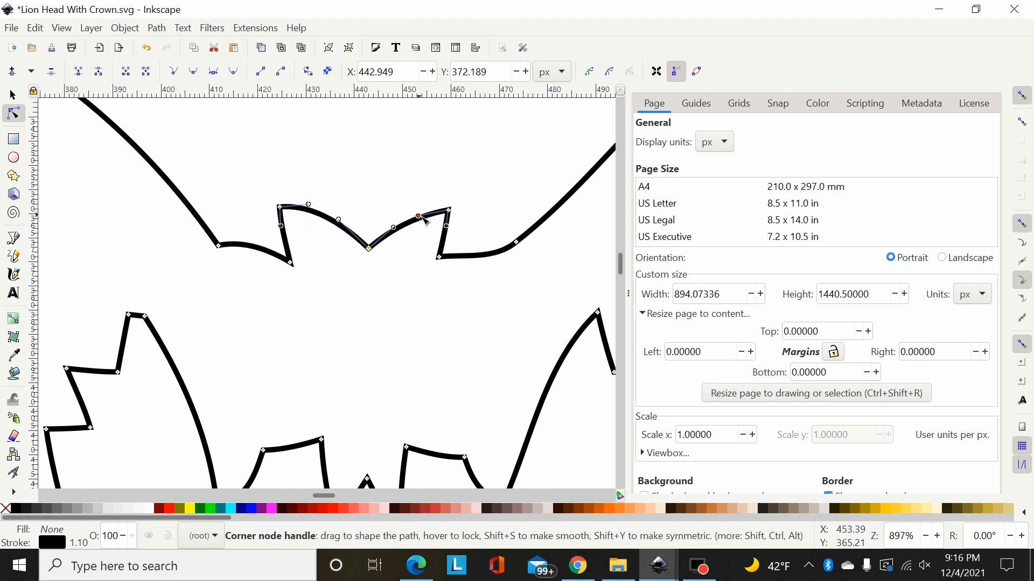
{"action": "left_click_drag", "start_coordinate": [423, 218], "coordinate": [394, 229]}
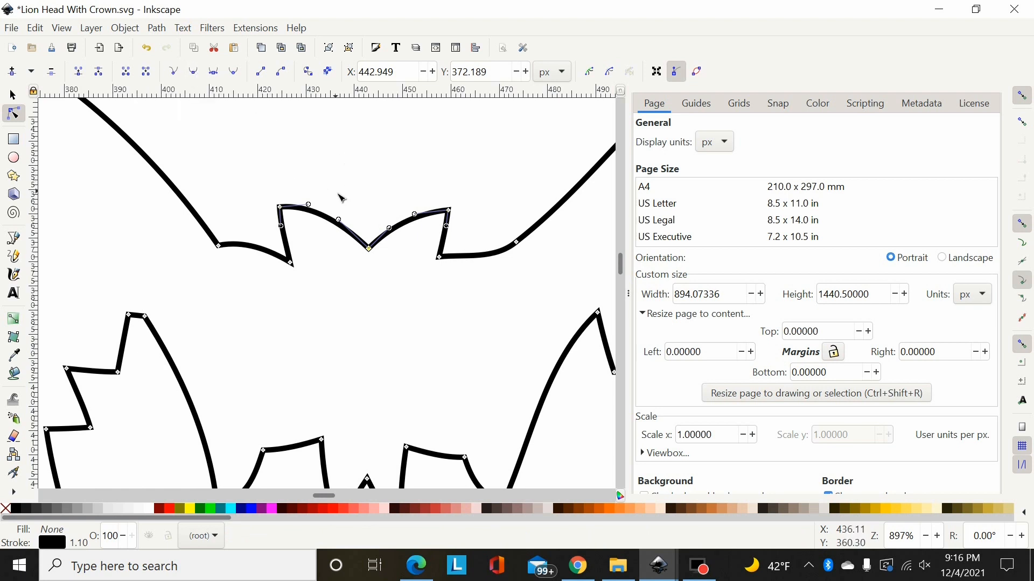
Swing the upper handle of the corner node just right of the forehead tuft, and shorten it along the rising curve
{"action": "key", "text": "minus"}
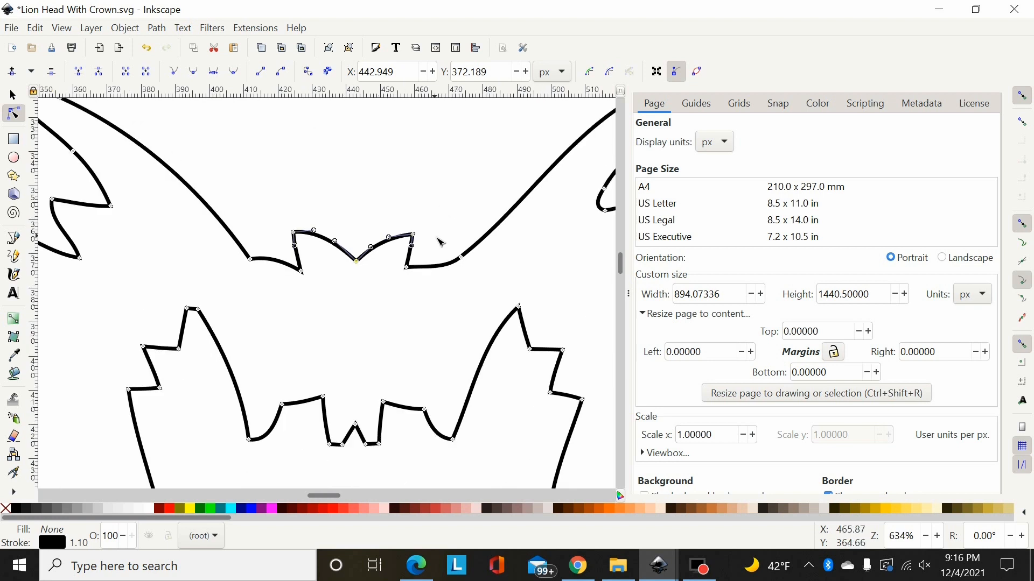
{"action": "left_click_drag", "start_coordinate": [452, 224], "coordinate": [492, 273]}
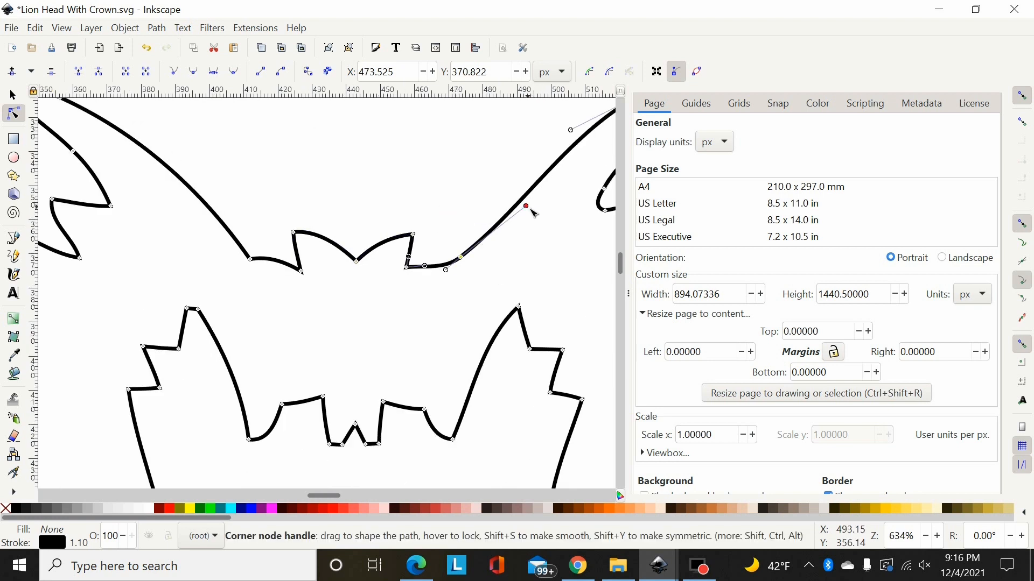
{"action": "left_click_drag", "start_coordinate": [526, 206], "coordinate": [477, 203]}
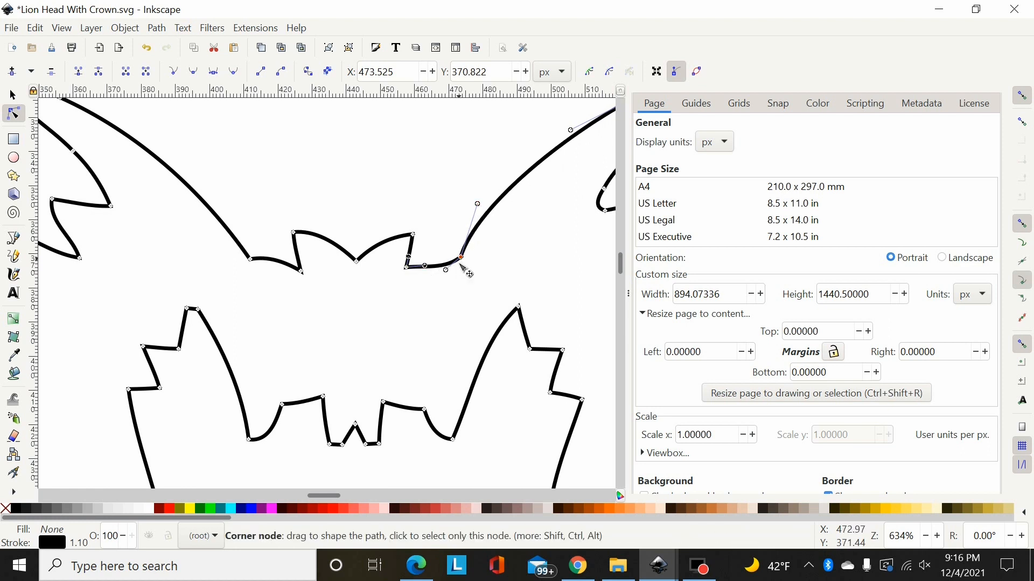
{"action": "left_click_drag", "start_coordinate": [477, 203], "coordinate": [495, 226]}
Make the node just right of the forehead tuft smooth and tilt its upper handle slightly downward
{"action": "left_click_drag", "start_coordinate": [490, 190], "coordinate": [450, 274]}
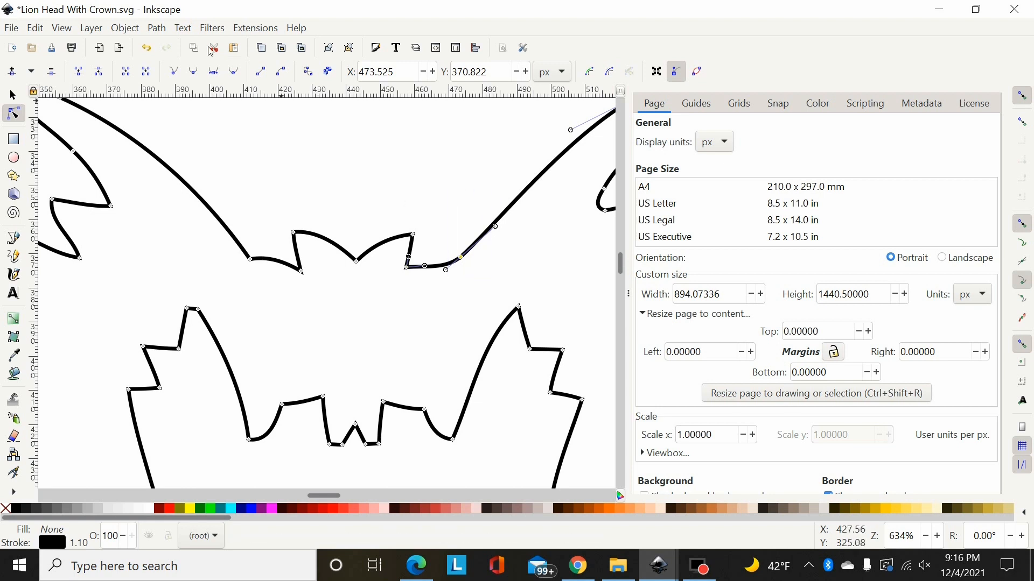
{"action": "left_click", "coordinate": [193, 71]}
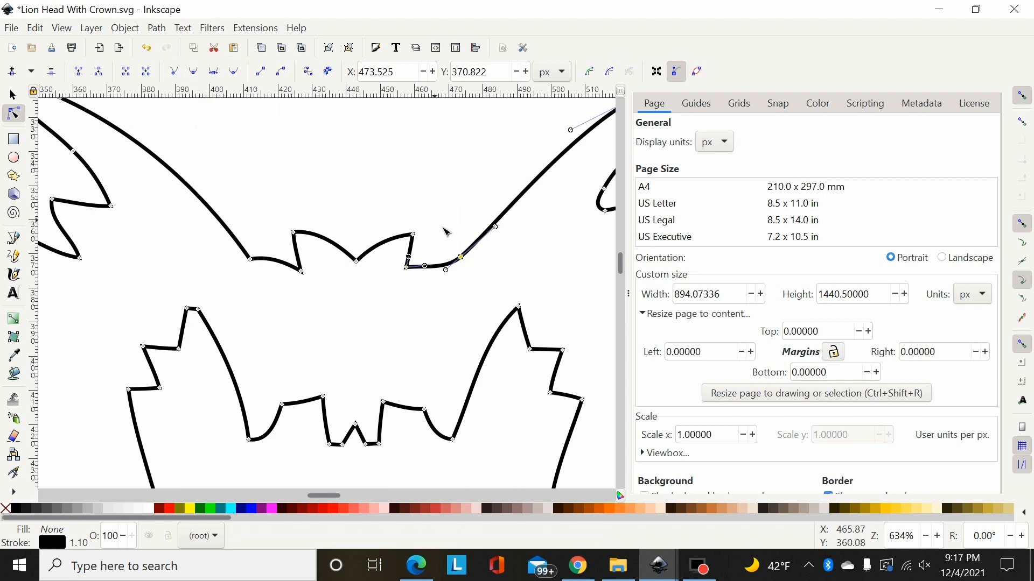
{"action": "mouse_move", "coordinate": [495, 226]}
{"action": "left_mouse_down"}
{"action": "mouse_move", "coordinate": [503, 246]}
{"action": "mouse_move", "coordinate": [492, 219]}
{"action": "mouse_move", "coordinate": [508, 253]}
{"action": "mouse_move", "coordinate": [502, 236]}
{"action": "left_mouse_up"}
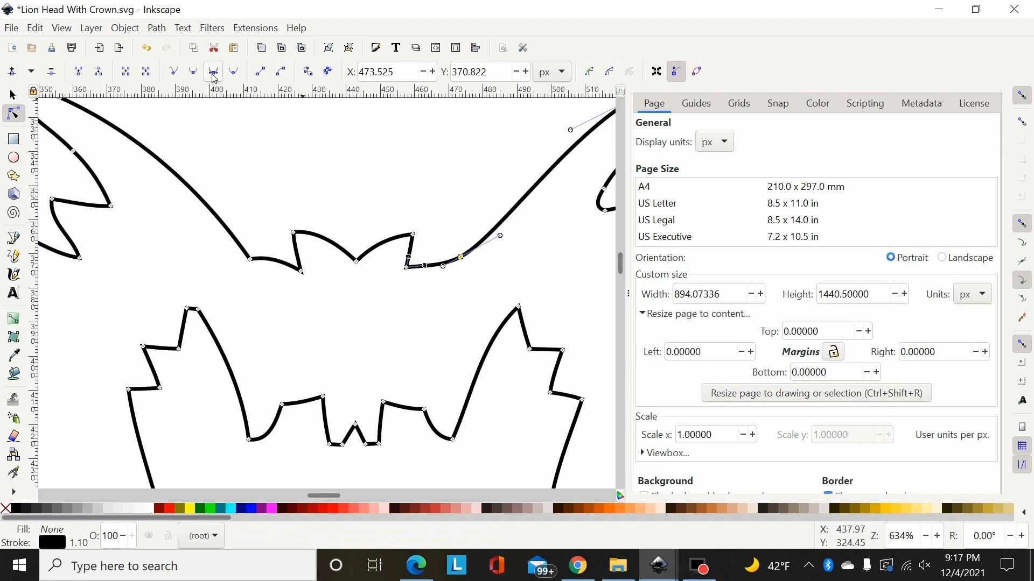
Select the top node of the crown's center oval, make it symmetric, and undo the conversion
{"action": "scroll", "coordinate": [355, 160], "scroll_direction": "up", "scroll_amount": 10}
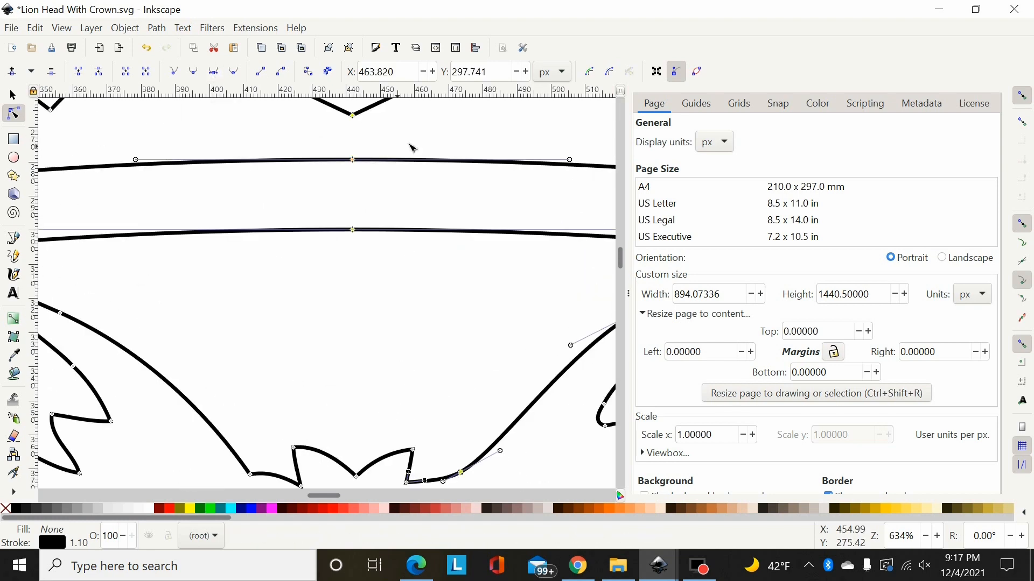
{"action": "scroll", "coordinate": [412, 148], "scroll_direction": "up", "scroll_amount": 20}
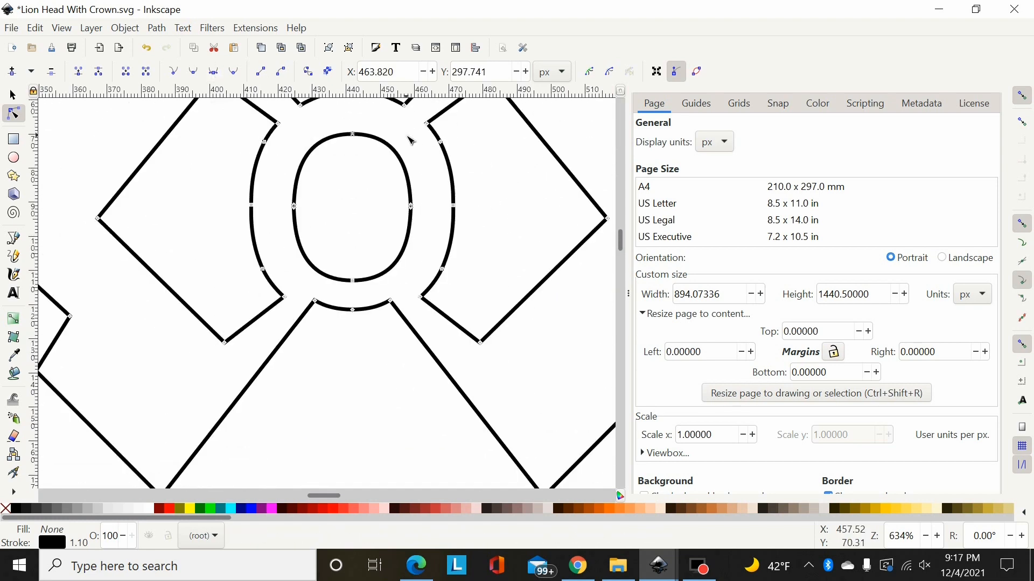
{"action": "left_click_drag", "start_coordinate": [386, 124], "coordinate": [334, 161]}
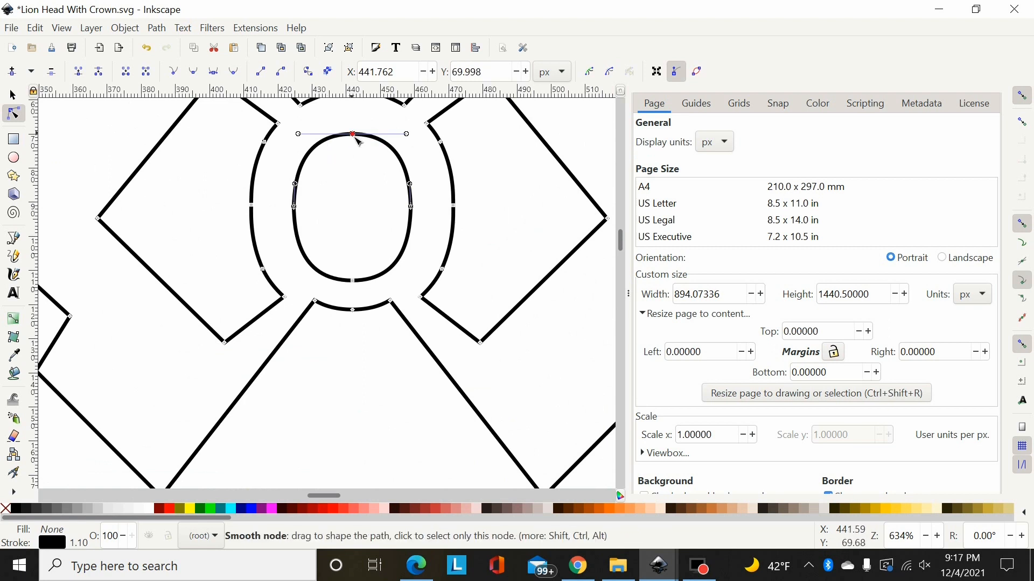
{"action": "key", "text": "shift+c"}
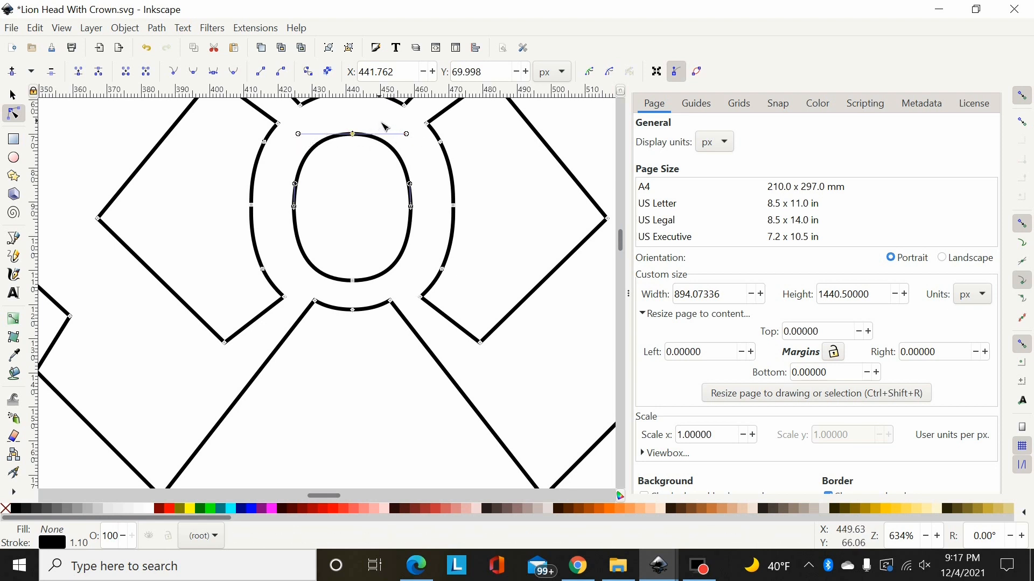
{"action": "left_click", "coordinate": [218, 75]}
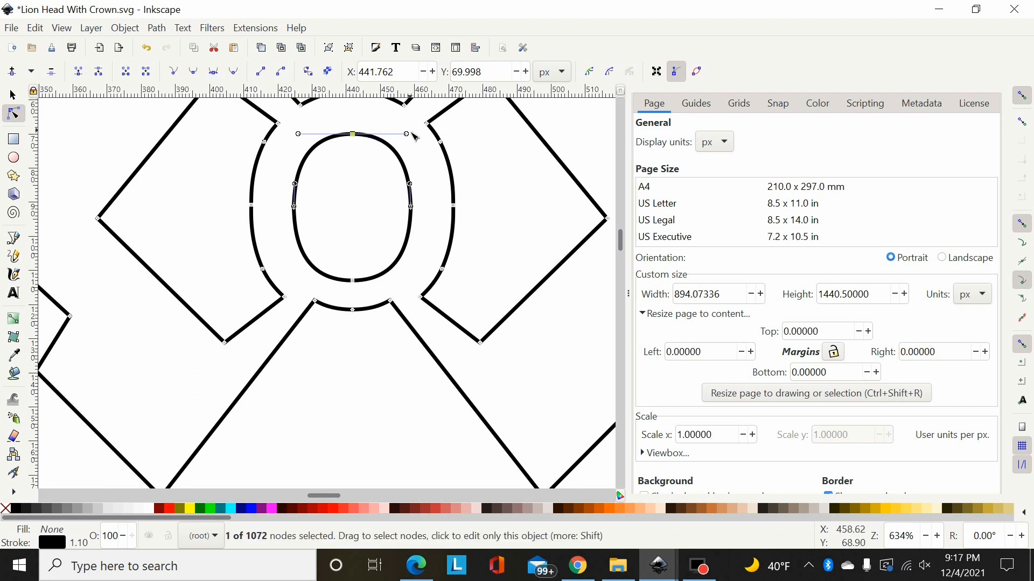
{"action": "key", "text": "ctrl+z"}
Shorten the right handle of the center oval's top node, and make the node symmetric with both handles lengthened together
{"action": "left_click_drag", "start_coordinate": [408, 135], "coordinate": [381, 135]}
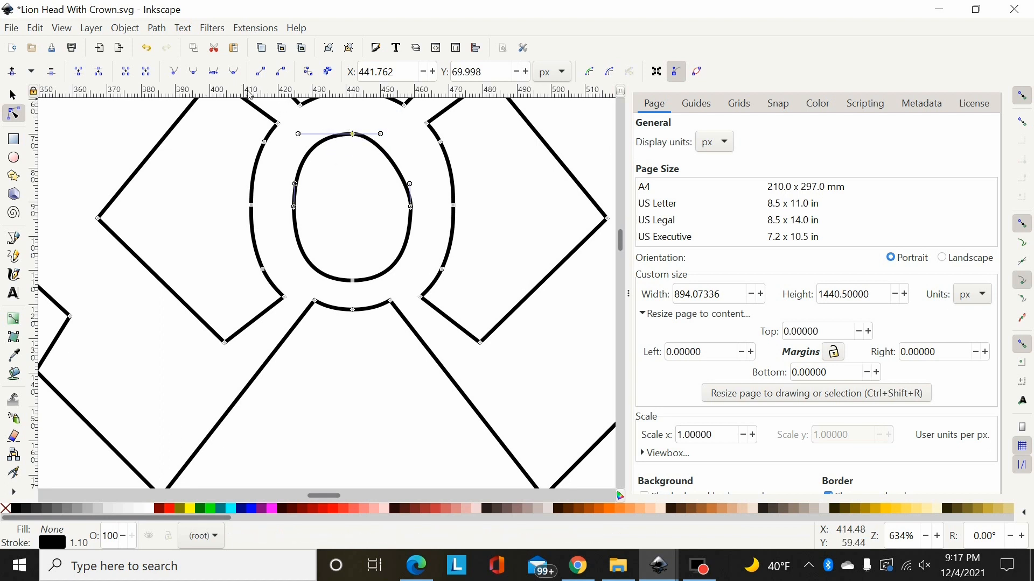
{"action": "left_click", "coordinate": [213, 72]}
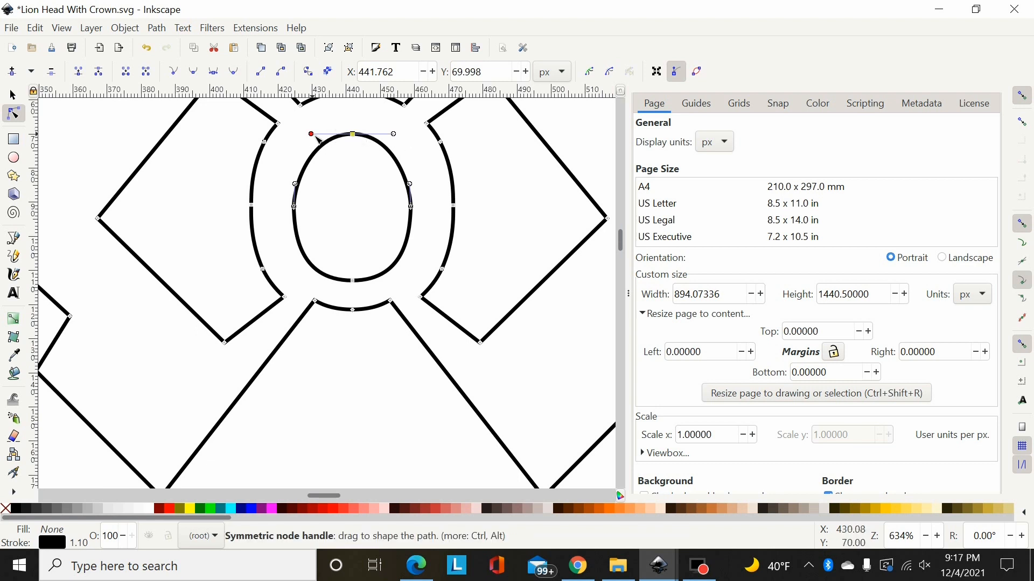
{"action": "mouse_move", "coordinate": [317, 138]}
{"action": "left_mouse_down"}
{"action": "mouse_move", "coordinate": [300, 137]}
{"action": "mouse_move", "coordinate": [321, 138]}
{"action": "mouse_move", "coordinate": [308, 140]}
{"action": "left_mouse_up"}
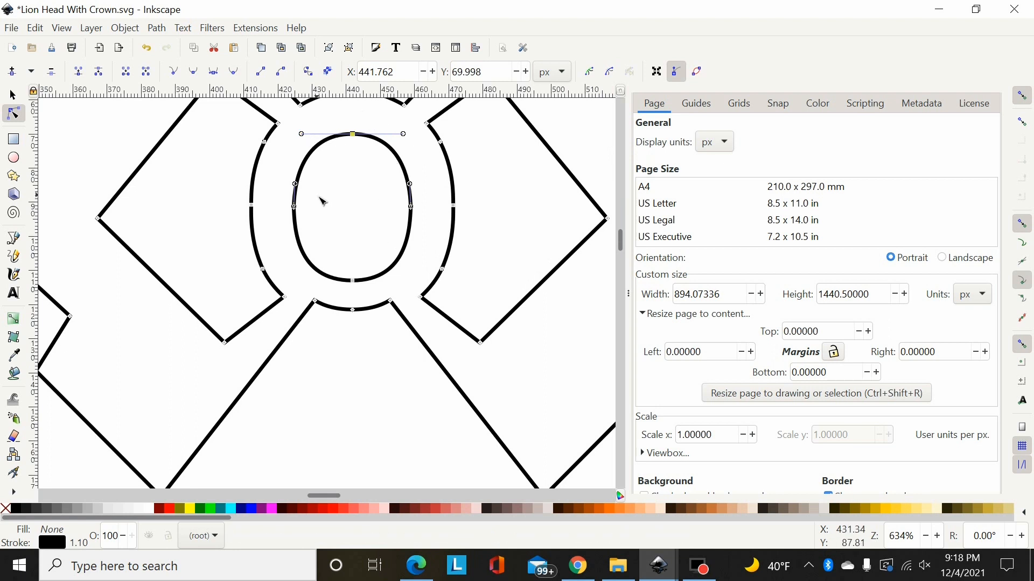
Delete the three intermediate nodes on the outer arc left of the crown's center oval
{"action": "scroll", "coordinate": [322, 201], "scroll_direction": "up", "scroll_amount": 2}
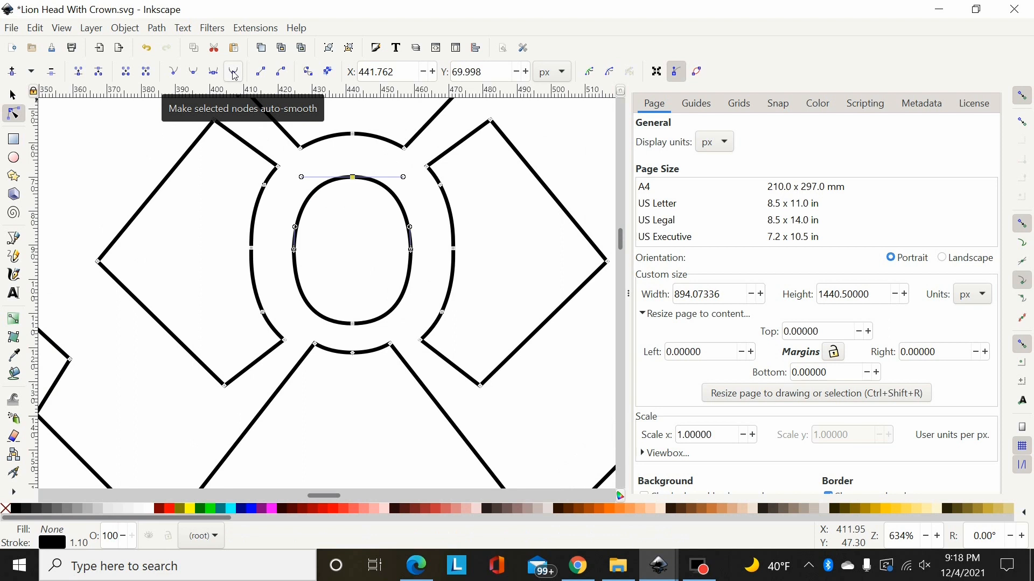
{"action": "left_click", "coordinate": [265, 184]}
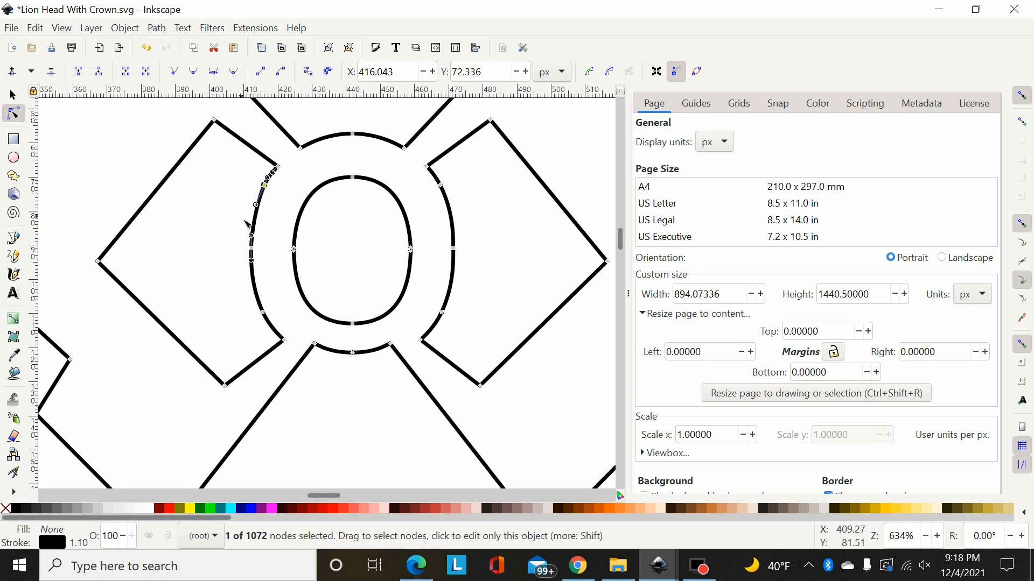
{"action": "left_click_drag", "start_coordinate": [251, 210], "coordinate": [237, 338]}
{"action": "key", "text": "Delete"}
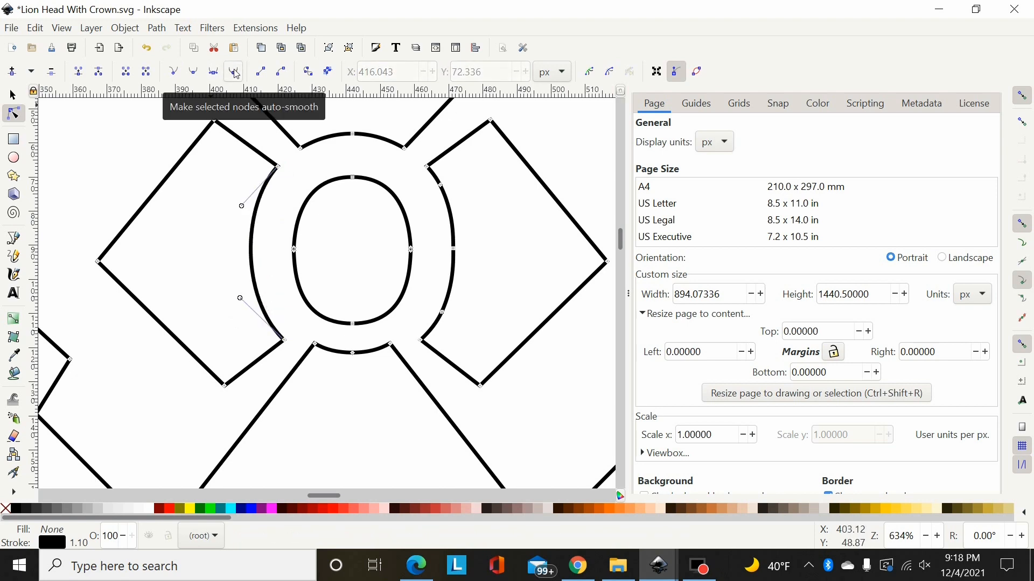
Open the Align and Distribute settings and compare the options offered for whole objects with those for nodes
{"action": "scroll", "coordinate": [400, 283], "scroll_direction": "down", "scroll_amount": 3, "text": "ctrl"}
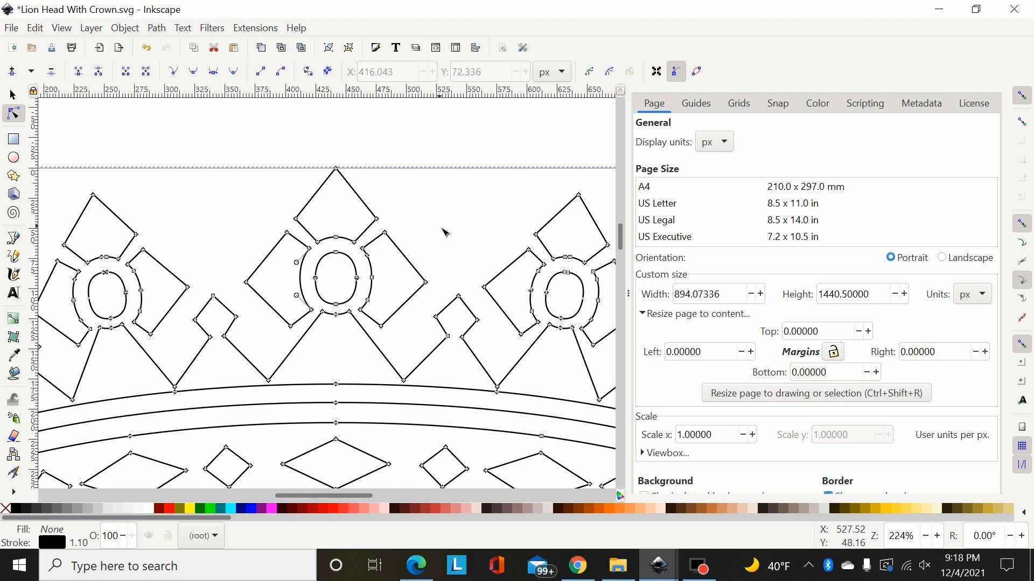
{"action": "scroll", "coordinate": [438, 232], "scroll_direction": "down", "scroll_amount": 2}
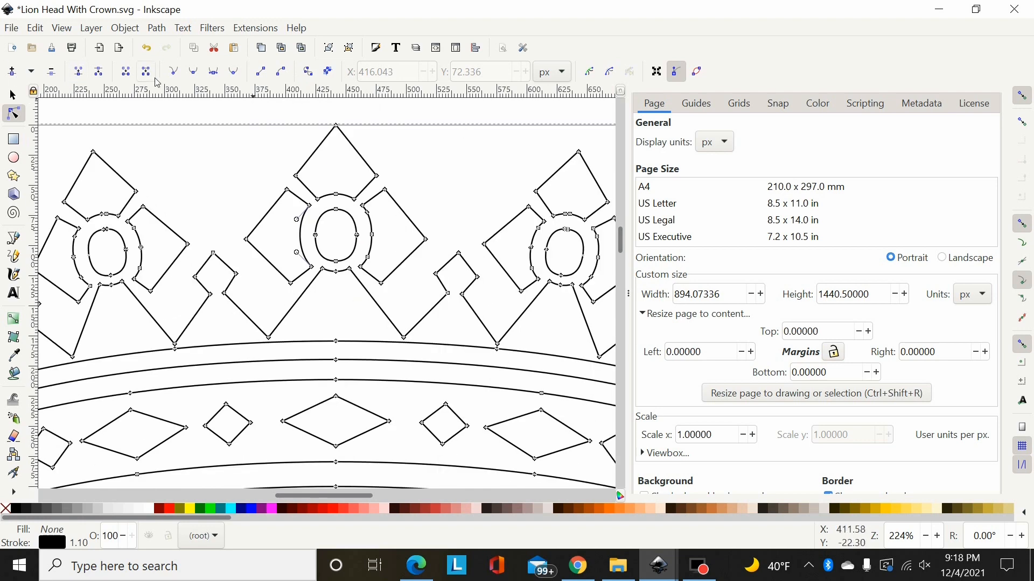
{"action": "scroll", "coordinate": [460, 162], "scroll_direction": "down", "scroll_amount": 4}
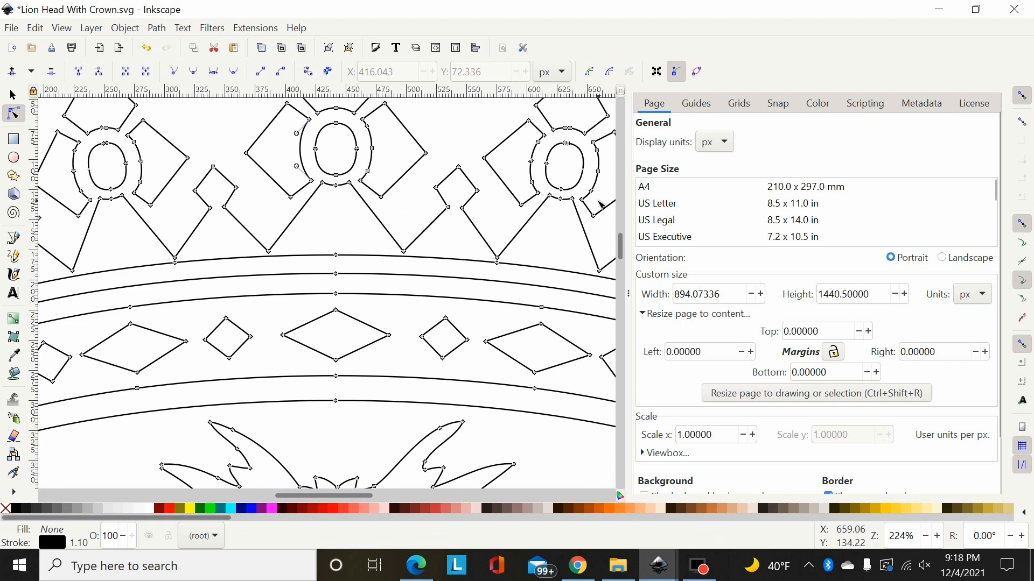
{"action": "scroll", "coordinate": [602, 205], "scroll_direction": "up", "scroll_amount": 1}
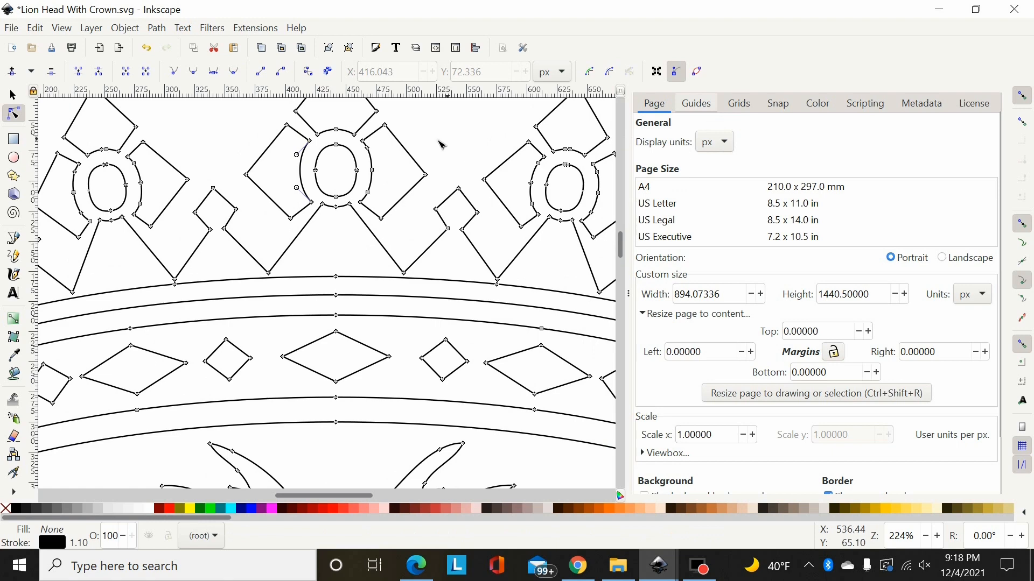
{"action": "left_click", "coordinate": [125, 28]}
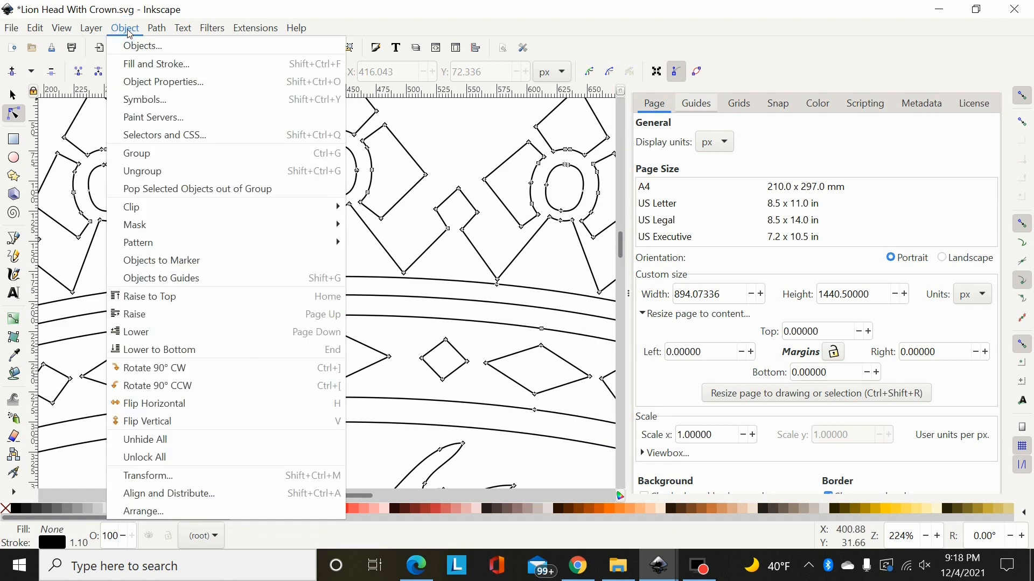
{"action": "left_click", "coordinate": [202, 494]}
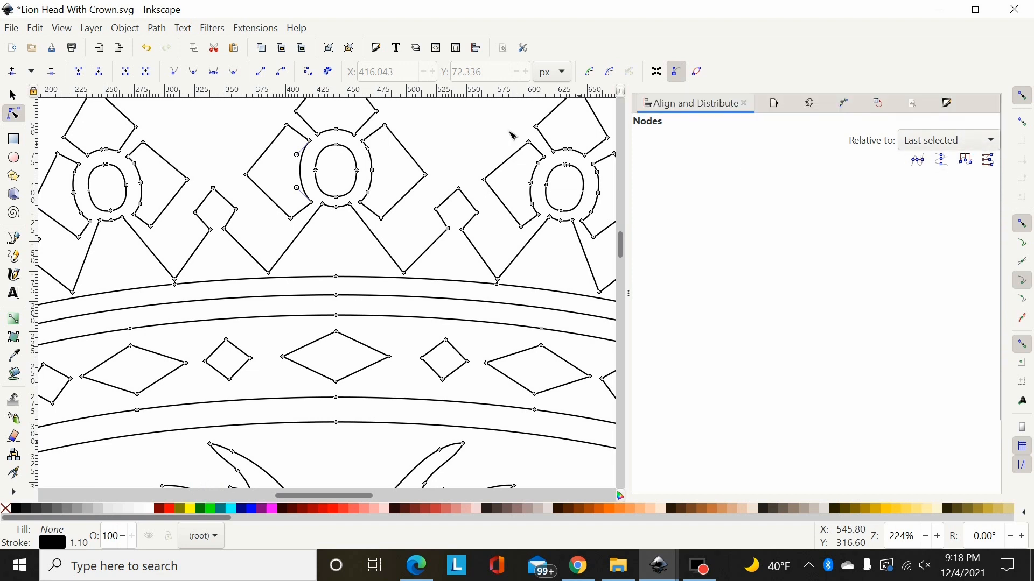
{"action": "left_click", "coordinate": [13, 94]}
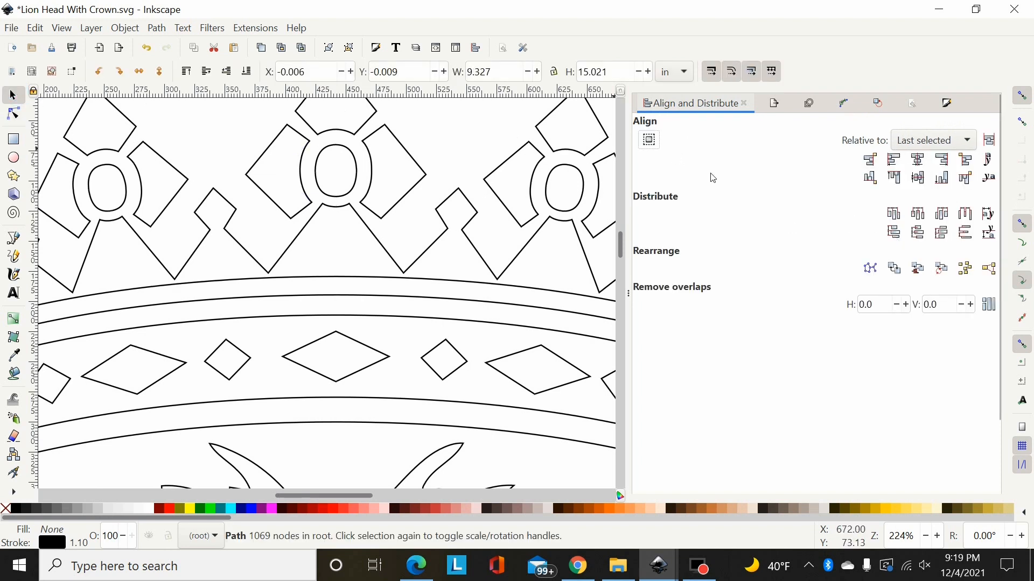
{"action": "left_click", "coordinate": [12, 114]}
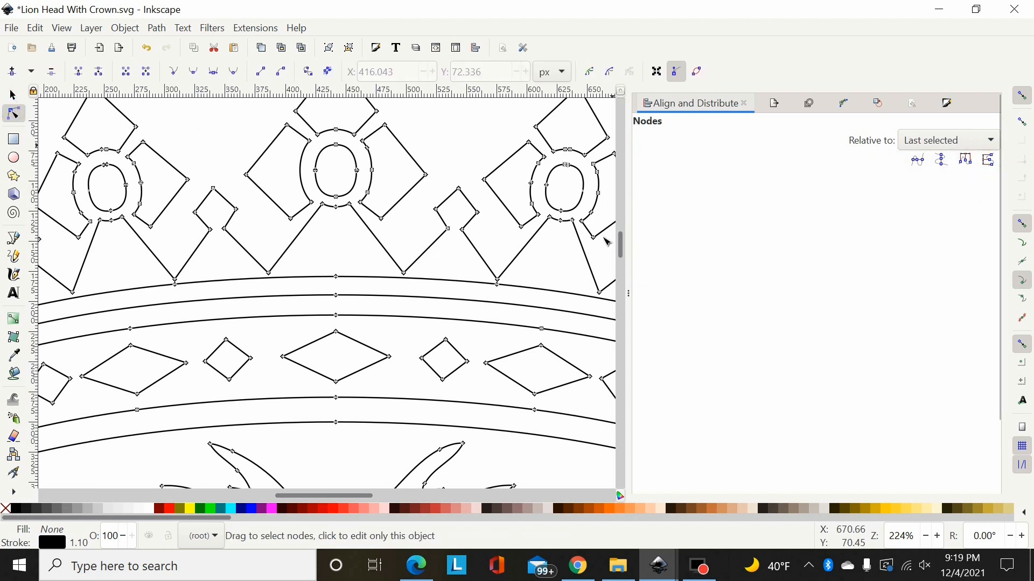
Move the top node of the crown band's center diamond to about X 433 px, and distribute its left, top and right nodes horizontally
{"action": "scroll", "coordinate": [415, 278], "scroll_direction": "down", "scroll_amount": 3}
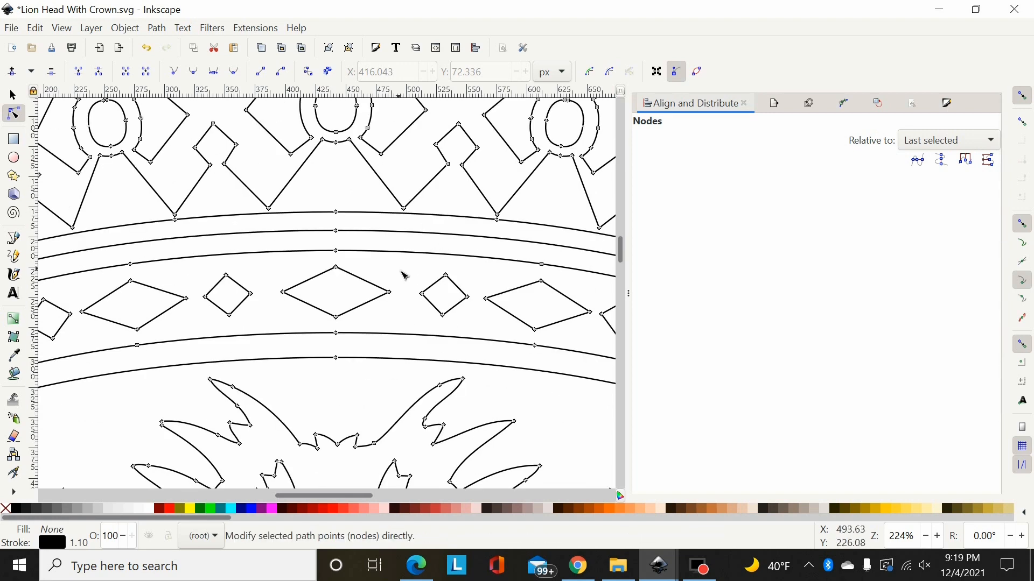
{"action": "key", "text": "plus"}
{"action": "key", "text": "plus"}
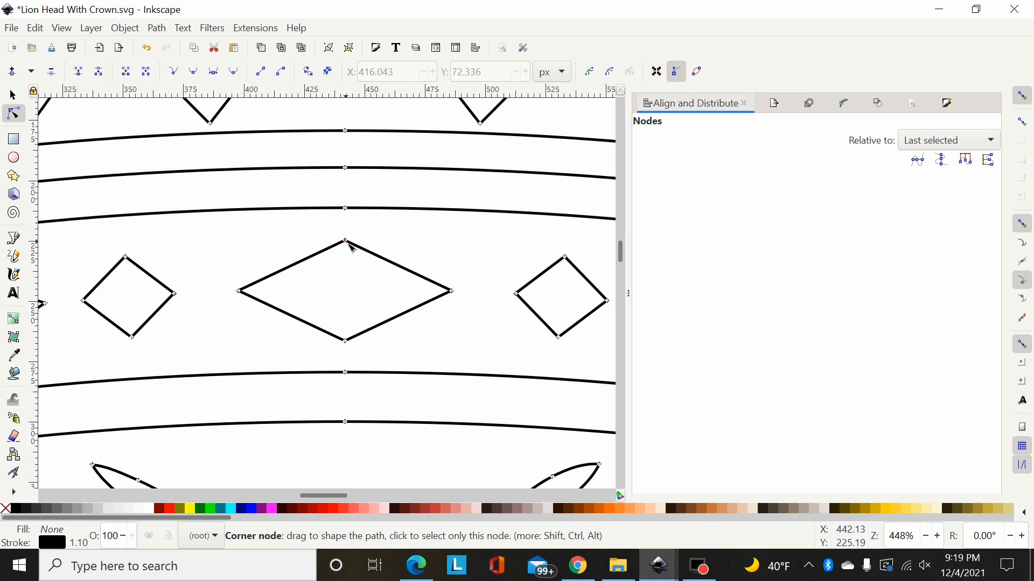
{"action": "left_click_drag", "start_coordinate": [349, 245], "coordinate": [328, 249]}
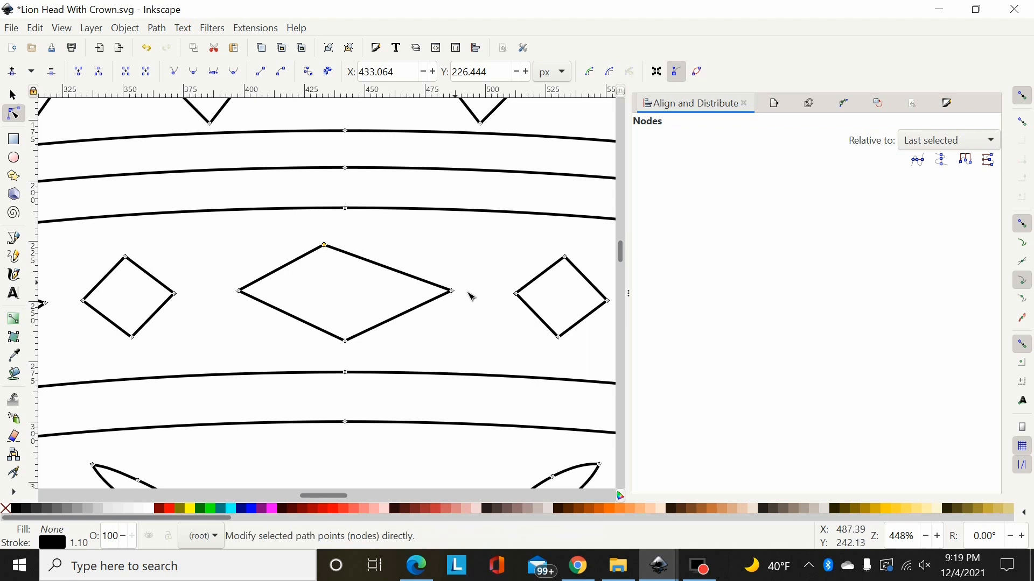
{"action": "left_click_drag", "start_coordinate": [488, 229], "coordinate": [214, 316]}
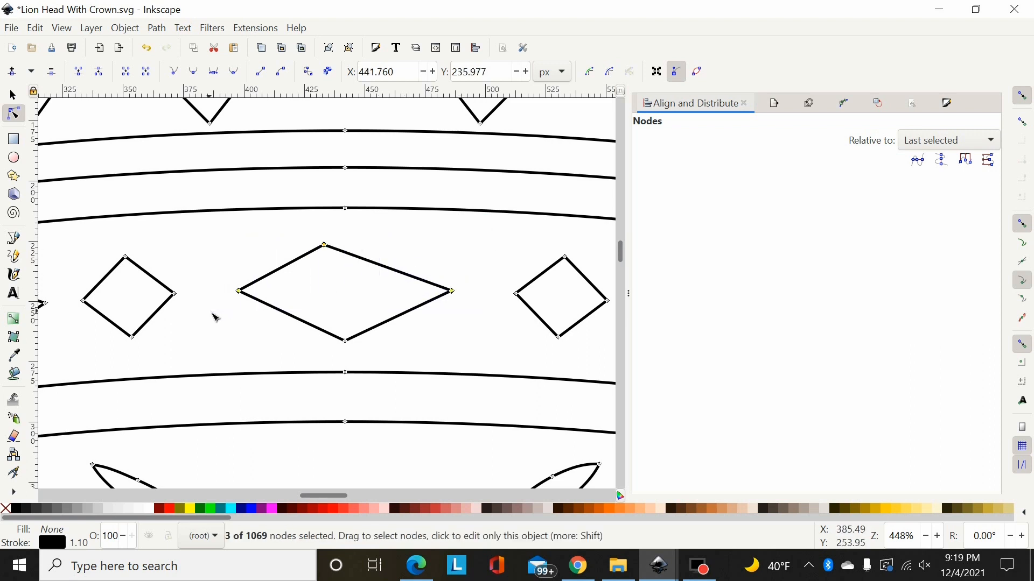
{"action": "left_click", "coordinate": [964, 161]}
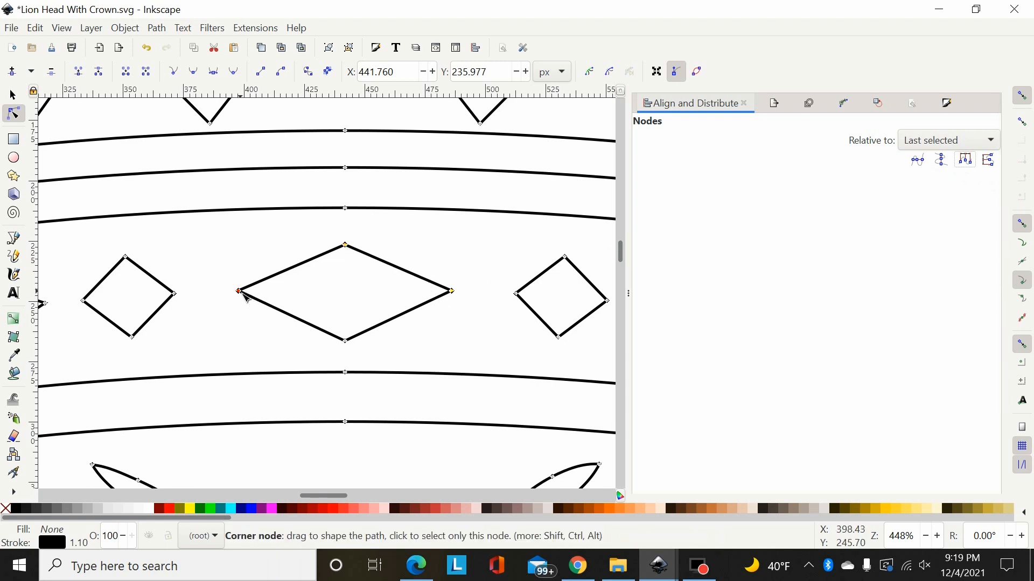
{"action": "left_click", "coordinate": [383, 288]}
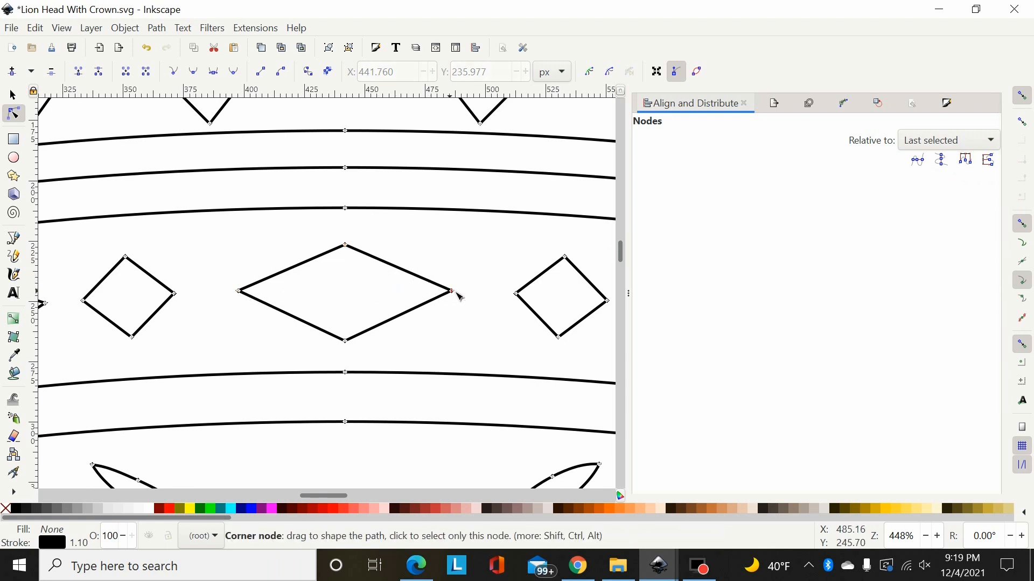
Move the right node of the crown band's center diamond up to about Y 237 px, and distribute its top, right and bottom nodes vertically
{"action": "left_click_drag", "start_coordinate": [454, 294], "coordinate": [453, 274]}
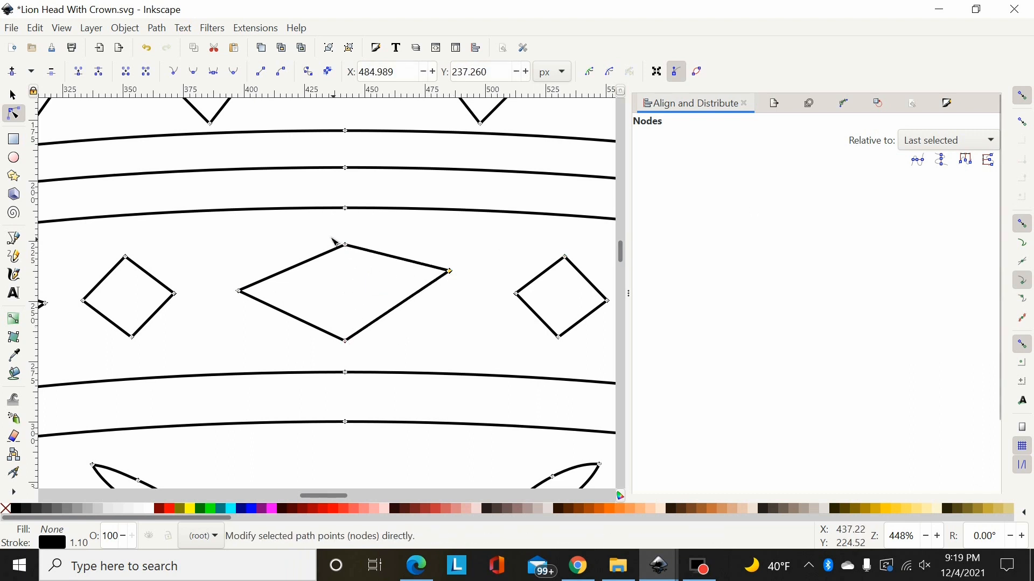
{"action": "left_click_drag", "start_coordinate": [329, 235], "coordinate": [476, 358]}
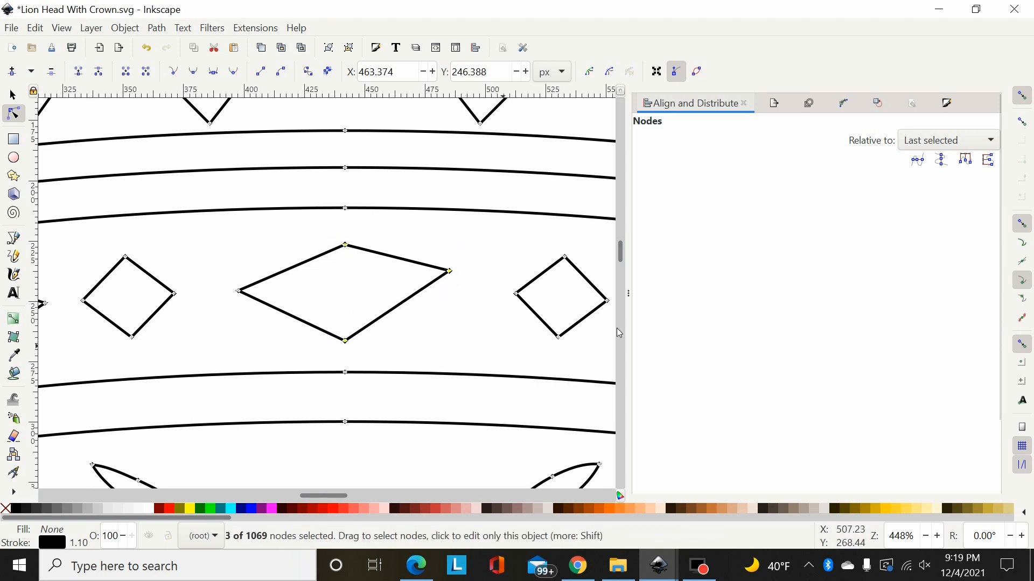
{"action": "left_click", "coordinate": [990, 161]}
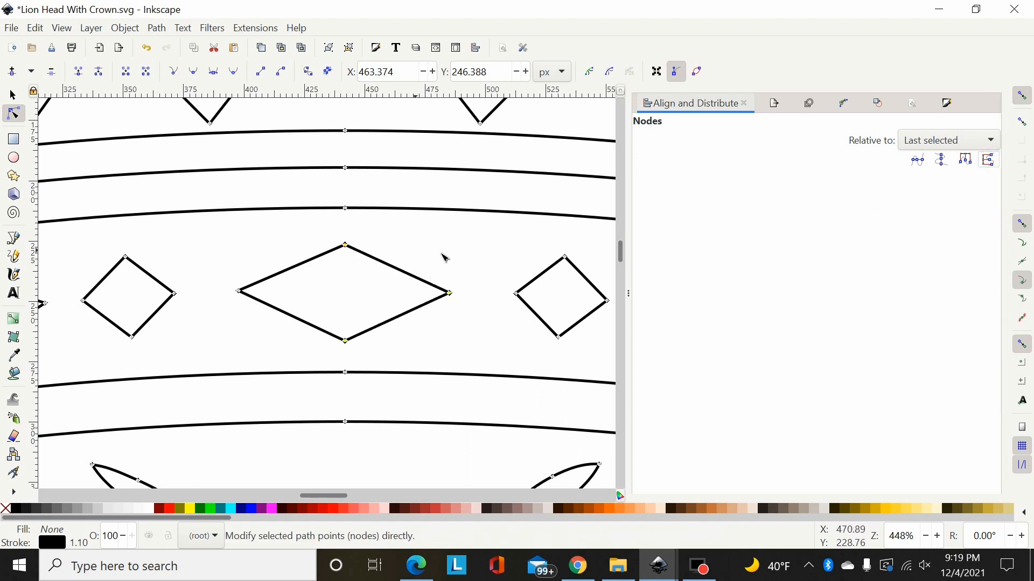
Examine the nodes across the whole drawing, from the lion's chin up to the crown's points and band
{"action": "scroll", "coordinate": [443, 277], "scroll_direction": "up", "scroll_amount": 2}
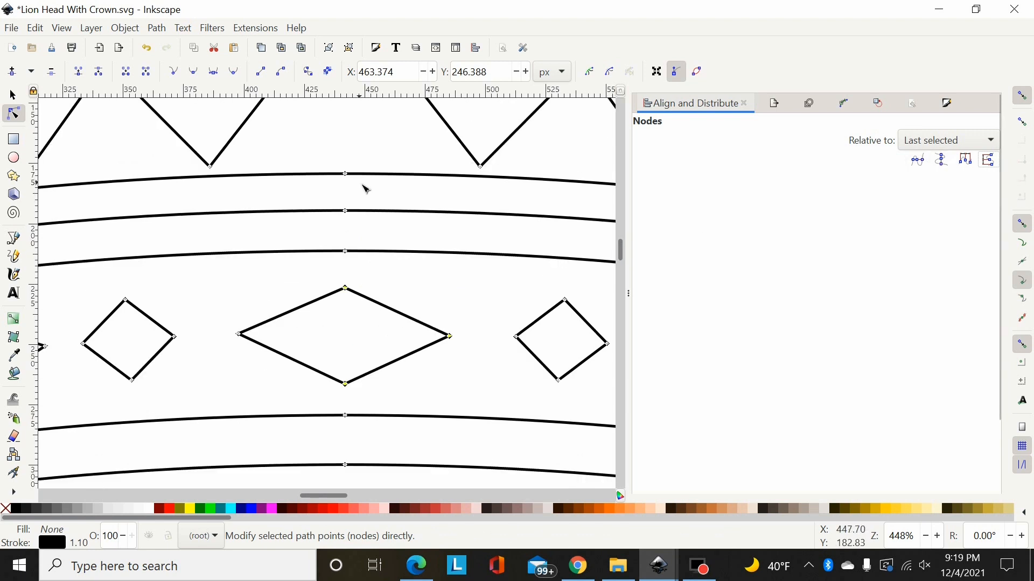
{"action": "scroll", "coordinate": [366, 189], "scroll_direction": "up", "scroll_amount": 8}
{"action": "scroll", "coordinate": [401, 202], "scroll_direction": "down", "scroll_amount": 5}
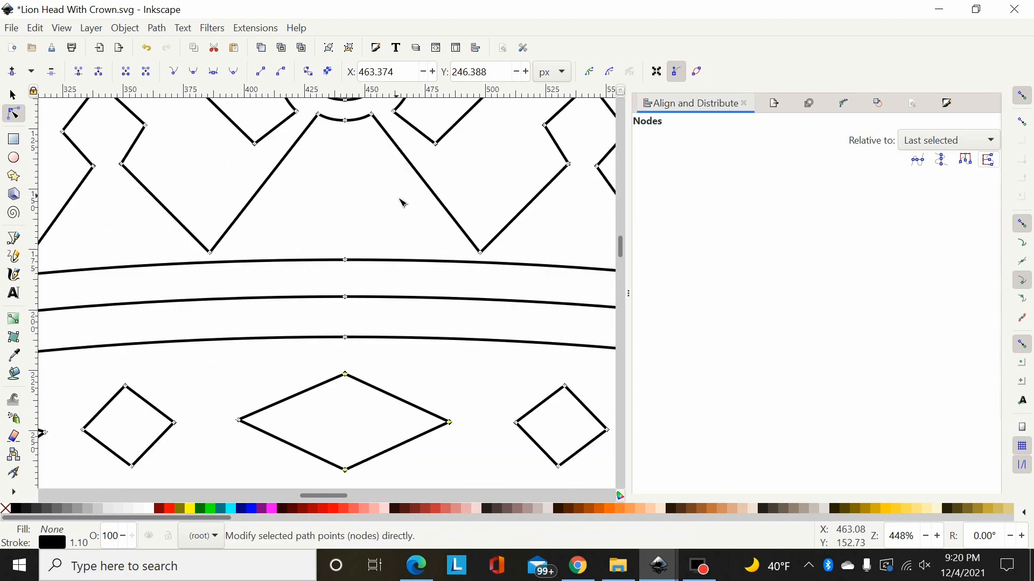
{"action": "scroll", "coordinate": [403, 203], "scroll_direction": "down", "scroll_amount": 20}
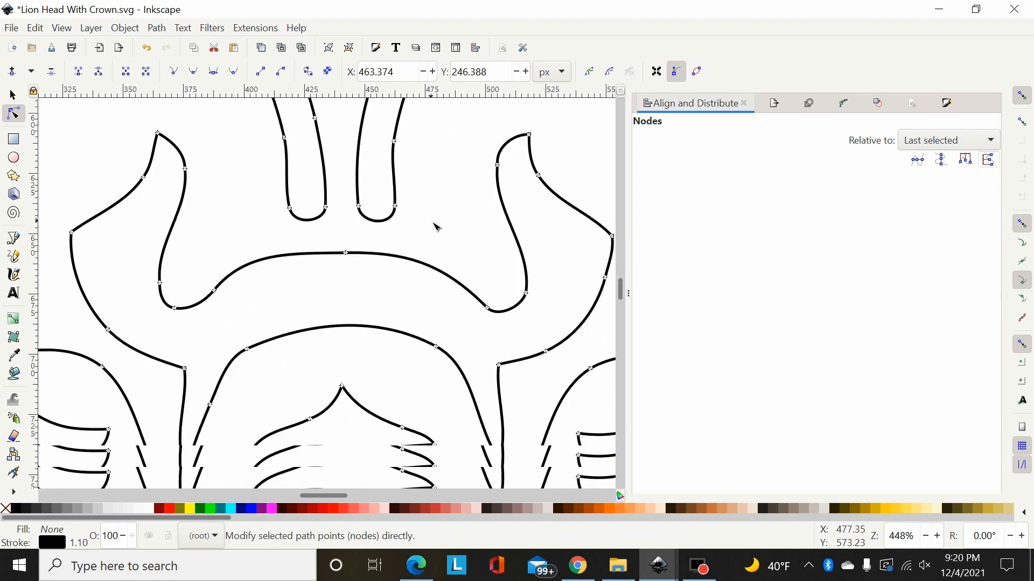
{"action": "scroll", "coordinate": [436, 227], "scroll_direction": "down", "scroll_amount": 20}
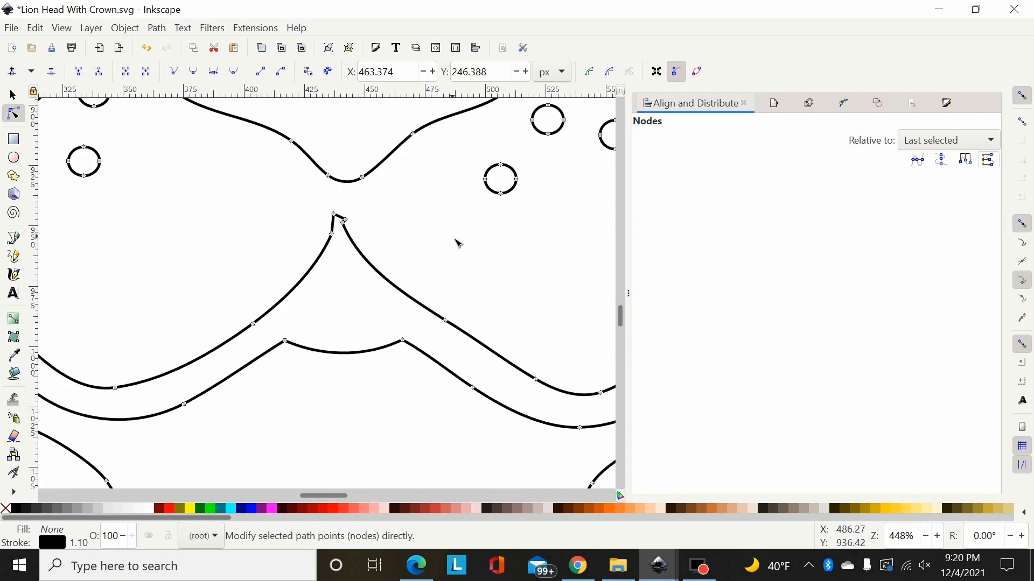
{"action": "key", "text": "minus"}
{"action": "key", "text": "minus"}
{"action": "key", "text": "minus"}
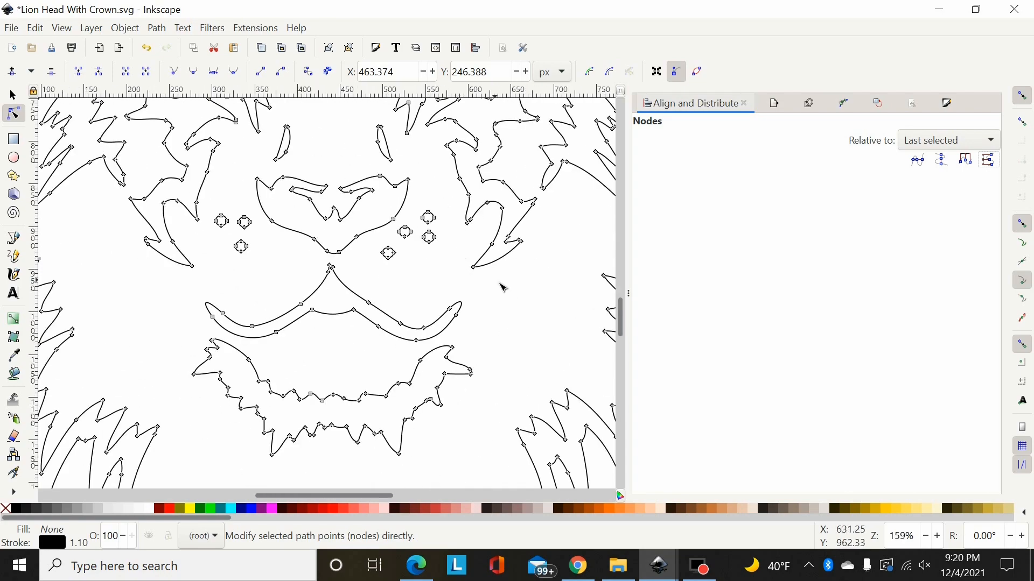
{"action": "key", "text": "minus"}
{"action": "scroll", "coordinate": [488, 296], "scroll_direction": "up", "scroll_amount": 15}
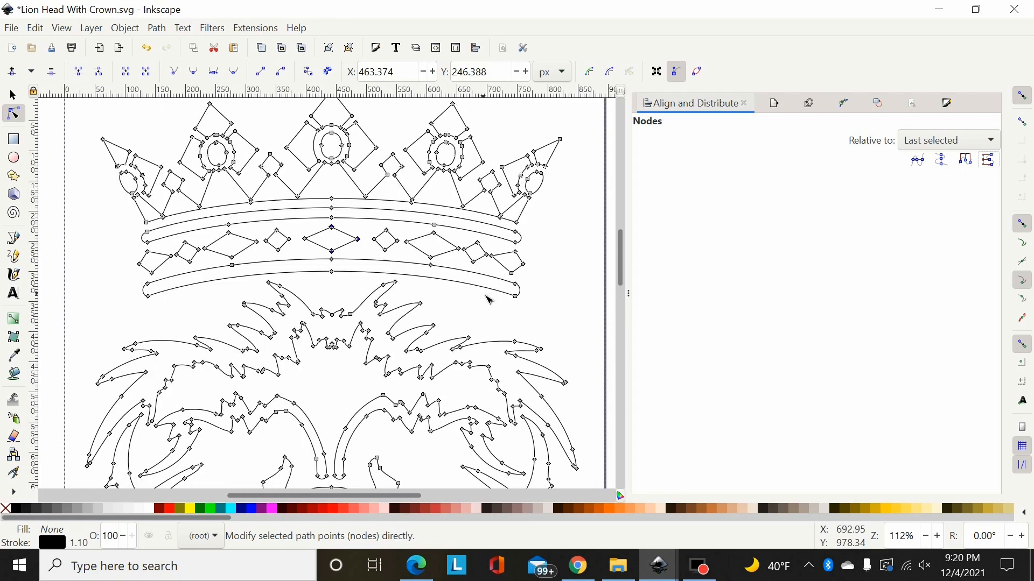
{"action": "scroll", "coordinate": [489, 300], "scroll_direction": "up", "scroll_amount": 3}
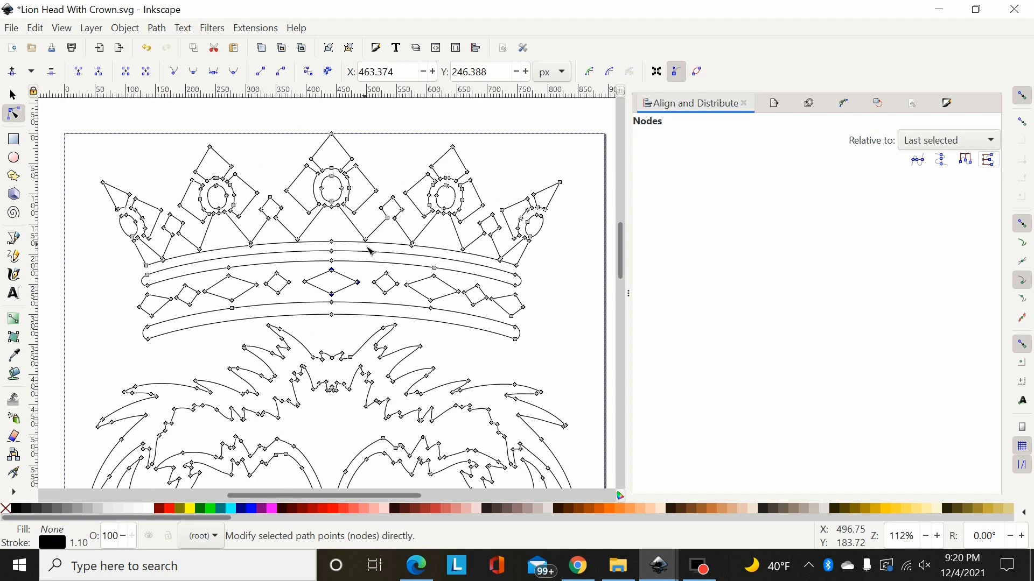
{"action": "scroll", "coordinate": [374, 252], "scroll_direction": "up", "scroll_amount": 3}
{"action": "scroll", "coordinate": [376, 257], "scroll_direction": "down", "scroll_amount": 3}
{"action": "key", "text": "plus"}
{"action": "key", "text": "plus"}
{"action": "key", "text": "plus"}
{"action": "key", "text": "plus"}
{"action": "scroll", "coordinate": [434, 226], "scroll_direction": "up", "scroll_amount": 3}
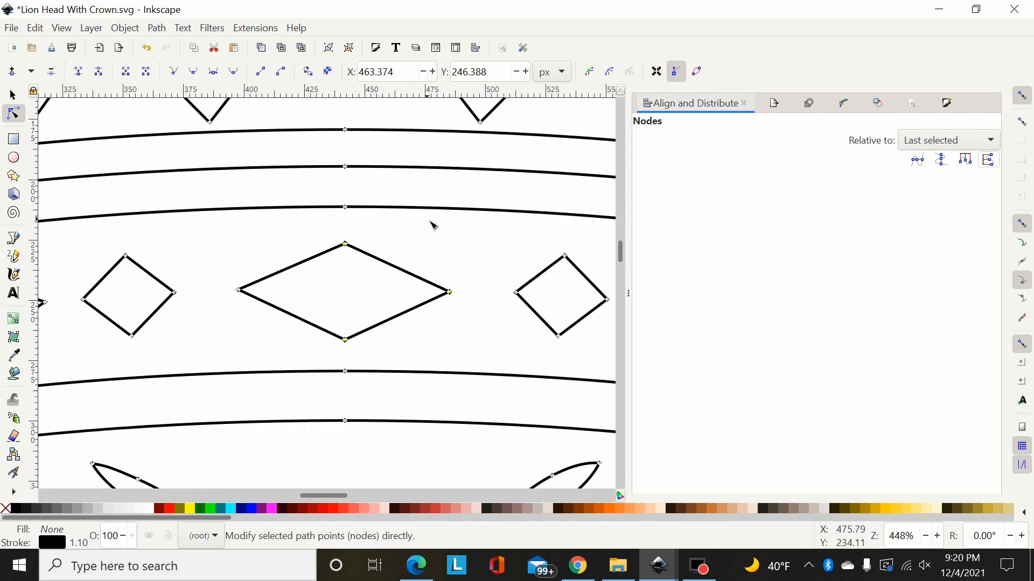
{"action": "scroll", "coordinate": [399, 233], "scroll_direction": "up", "scroll_amount": 10}
{"action": "scroll", "coordinate": [373, 245], "scroll_direction": "down", "scroll_amount": 16}
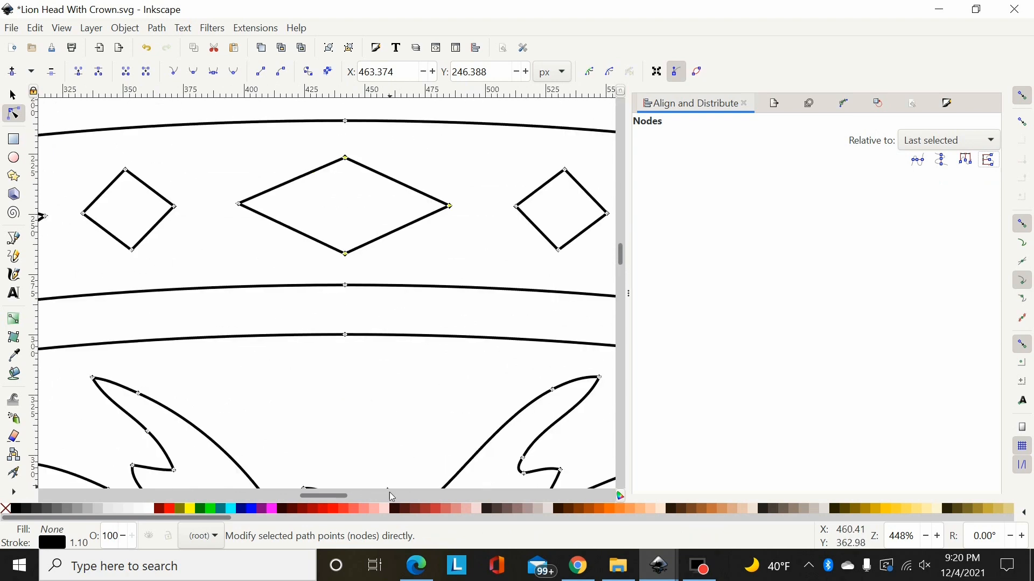
Try moving the top node of the small diamond left of the center one, aligning its right node vertically to it relative to Last selected
{"action": "left_click_drag", "start_coordinate": [341, 498], "coordinate": [322, 496]}
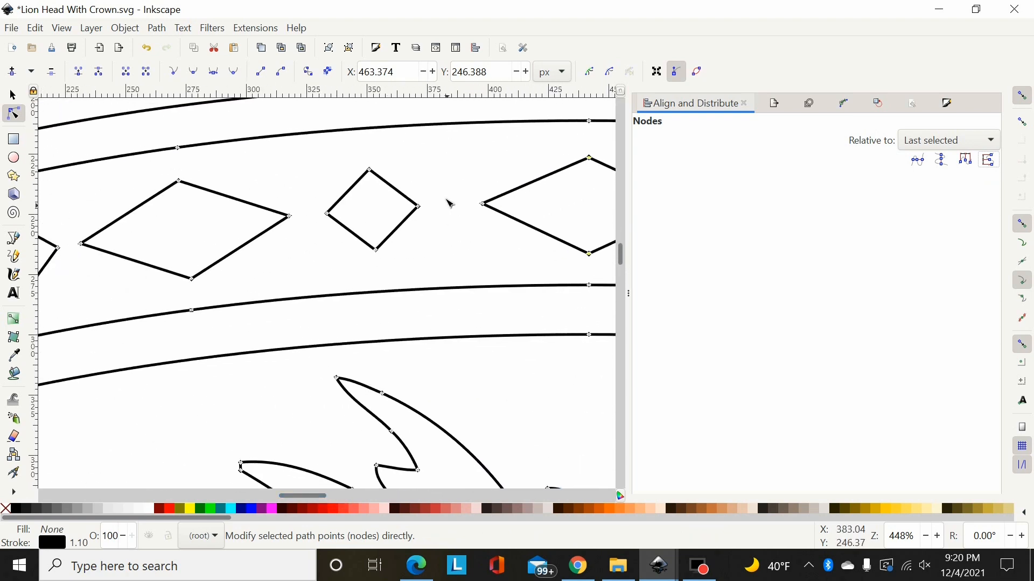
{"action": "left_click_drag", "start_coordinate": [370, 170], "coordinate": [392, 220]}
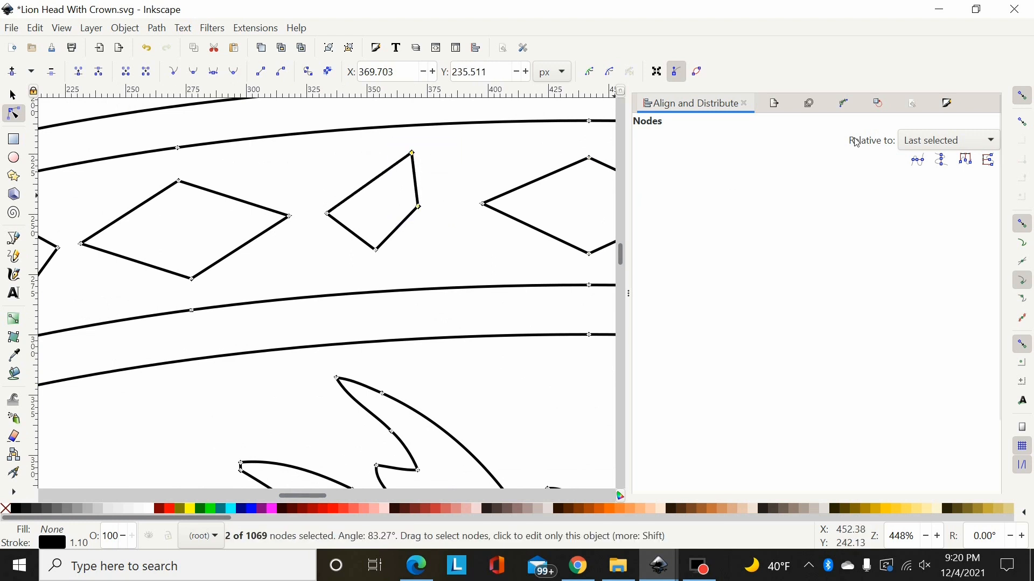
{"action": "left_click", "coordinate": [939, 159]}
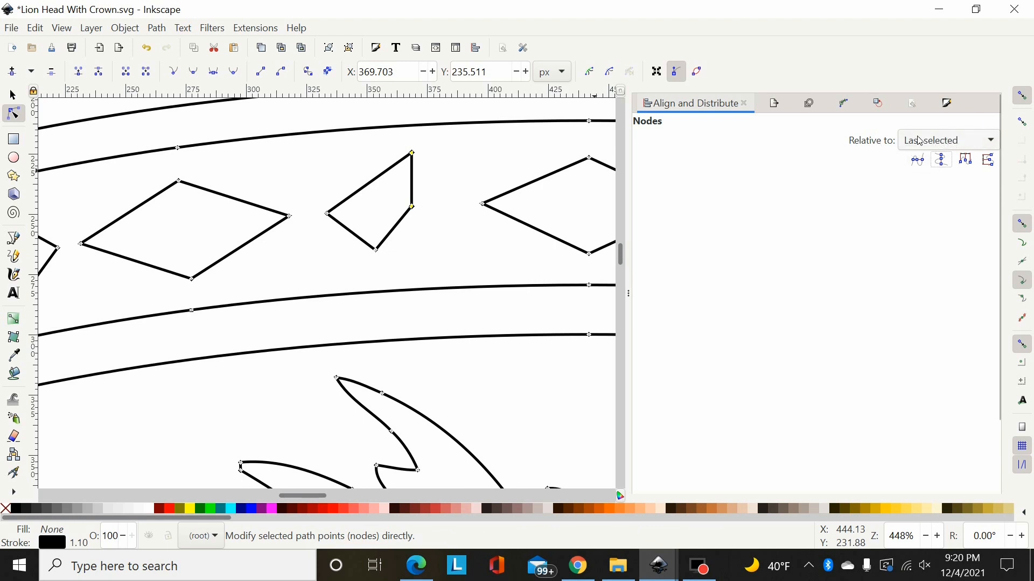
{"action": "left_click", "coordinate": [975, 142]}
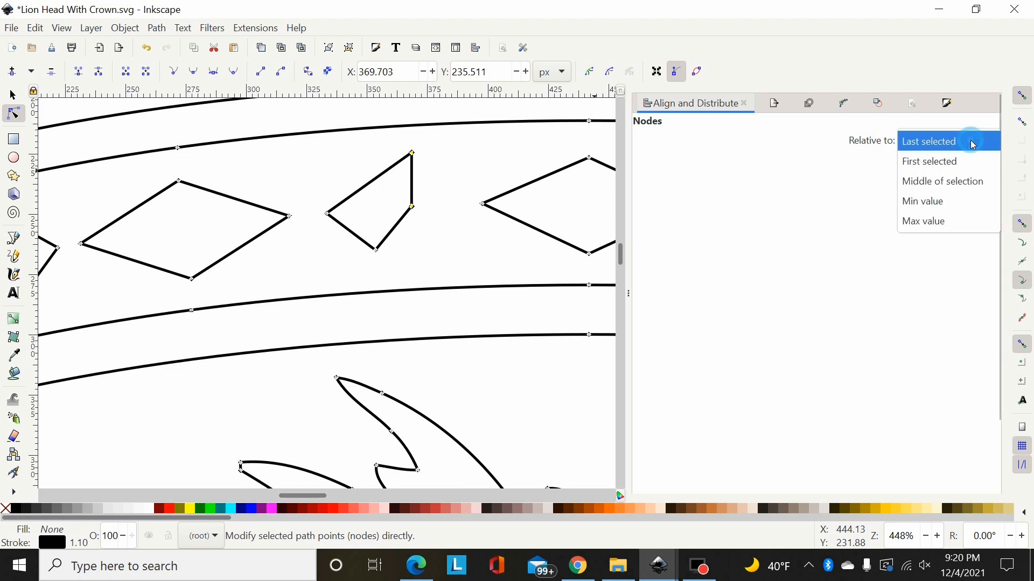
{"action": "left_click", "coordinate": [935, 142]}
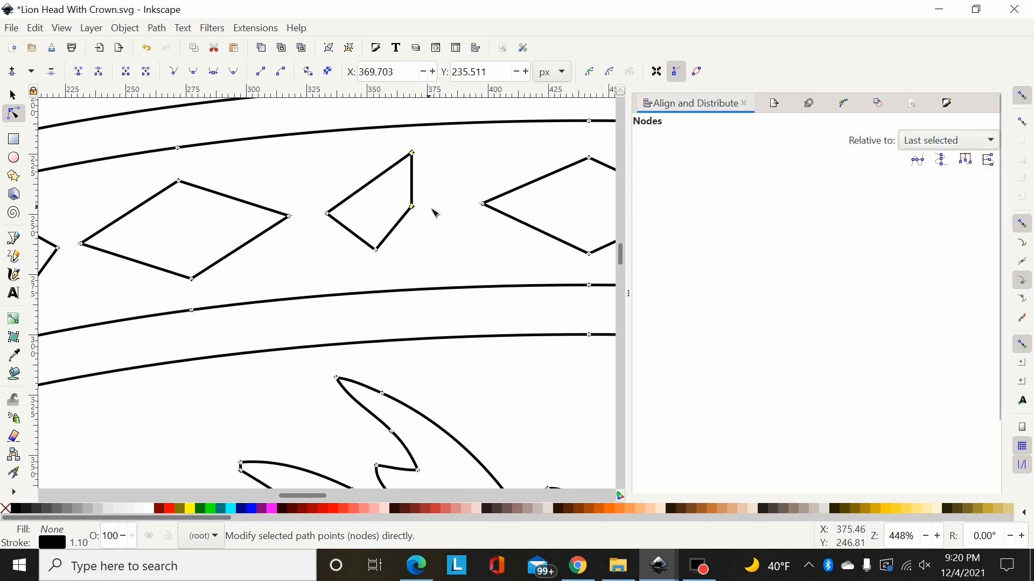
{"action": "key", "text": "ctrl+z"}
{"action": "key", "text": "ctrl+z"}
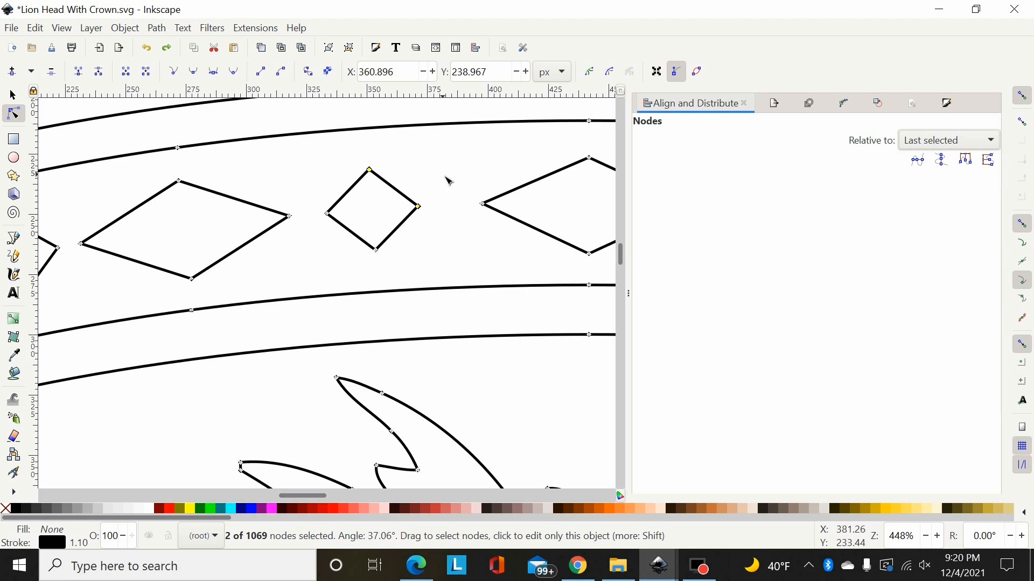
Try aligning the small diamond's right node vertically to its shifted top node by selecting the top node last
{"action": "left_click_drag", "start_coordinate": [370, 171], "coordinate": [404, 225]}
{"action": "key", "text": "ctrl+z"}
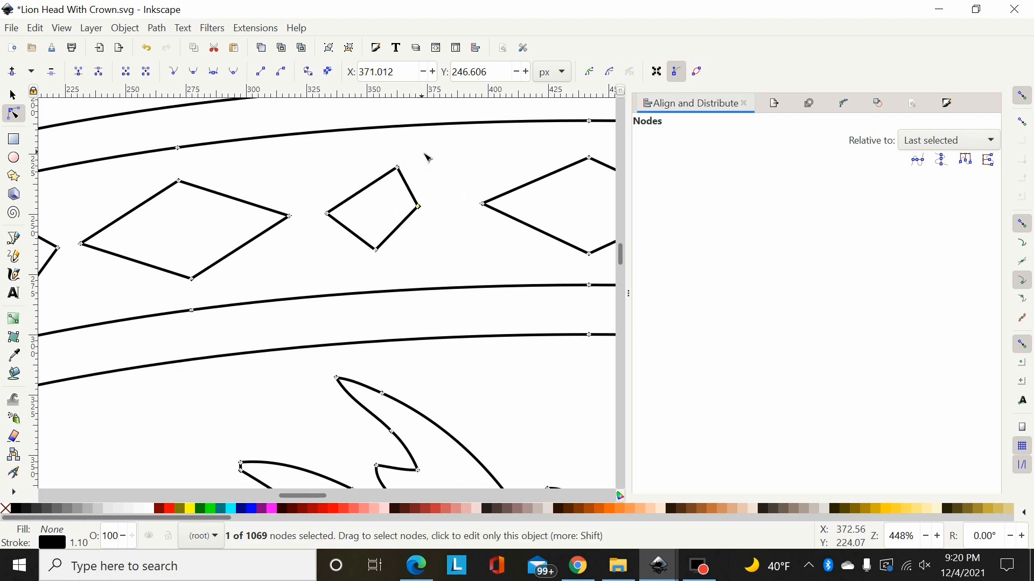
{"action": "left_click", "coordinate": [398, 168], "text": "shift"}
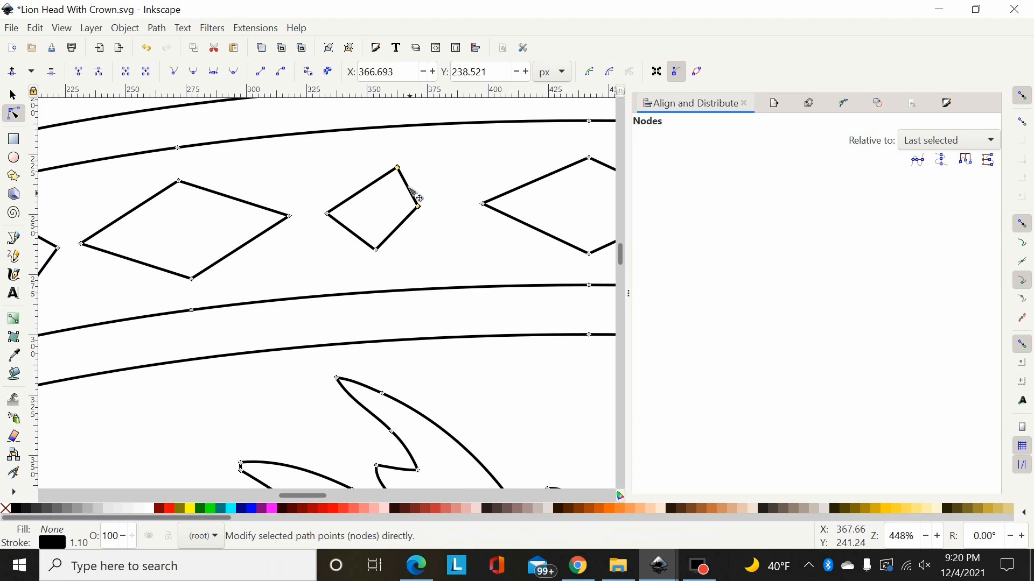
{"action": "left_click", "coordinate": [940, 159]}
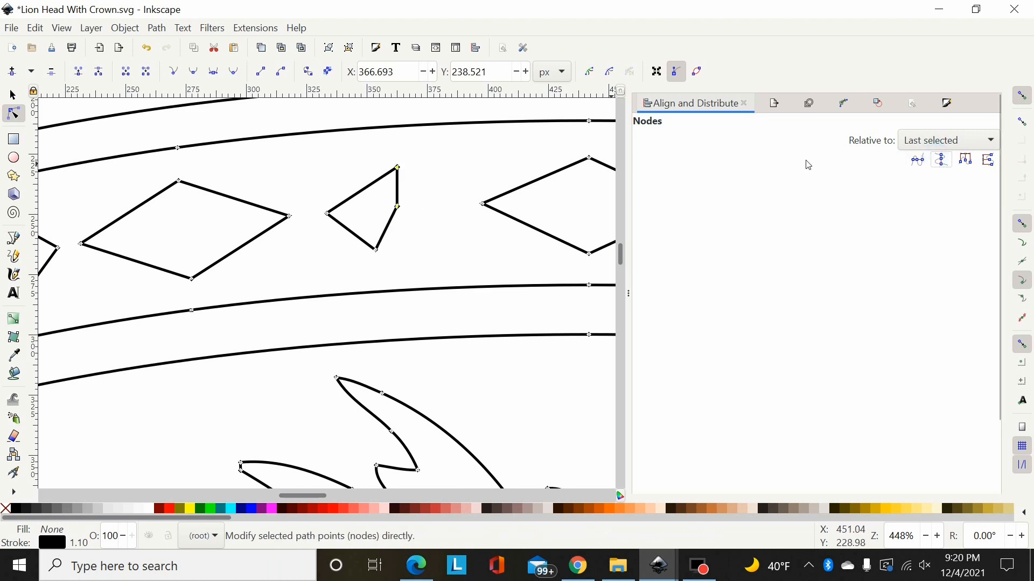
{"action": "left_click", "coordinate": [422, 185]}
{"action": "left_click", "coordinate": [398, 206]}
{"action": "key", "text": "ctrl+z"}
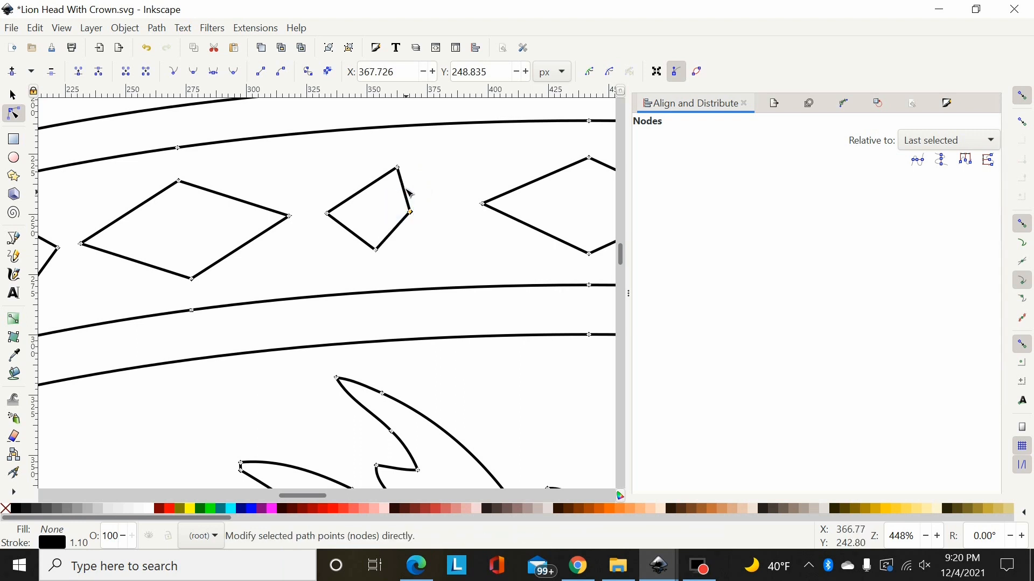
Align the small diamond's top node vertically to its right node, selected last, and review the reference options for node alignment
{"action": "left_click", "coordinate": [398, 168]}
{"action": "left_click", "coordinate": [411, 212], "text": "shift"}
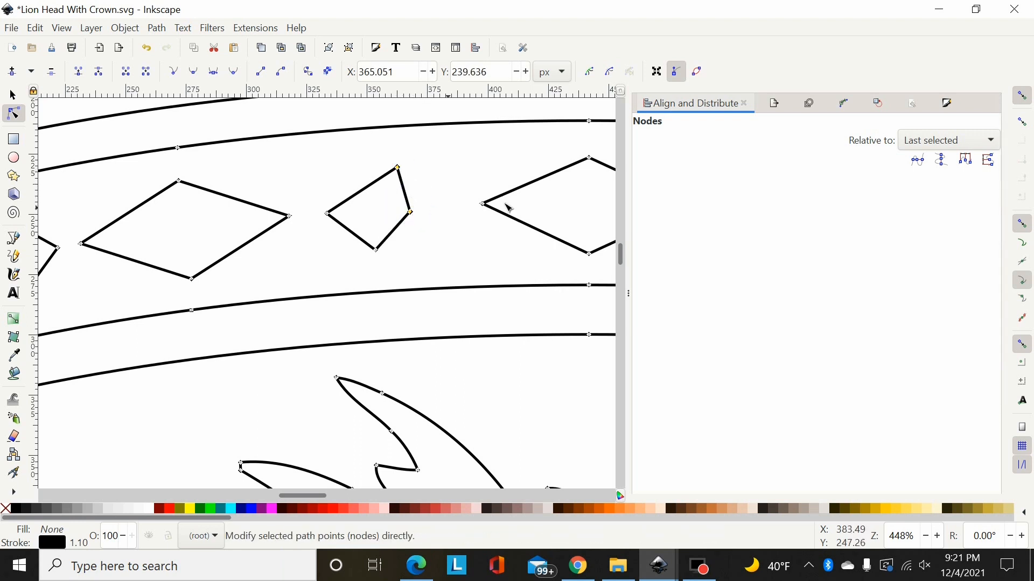
{"action": "left_click", "coordinate": [937, 163]}
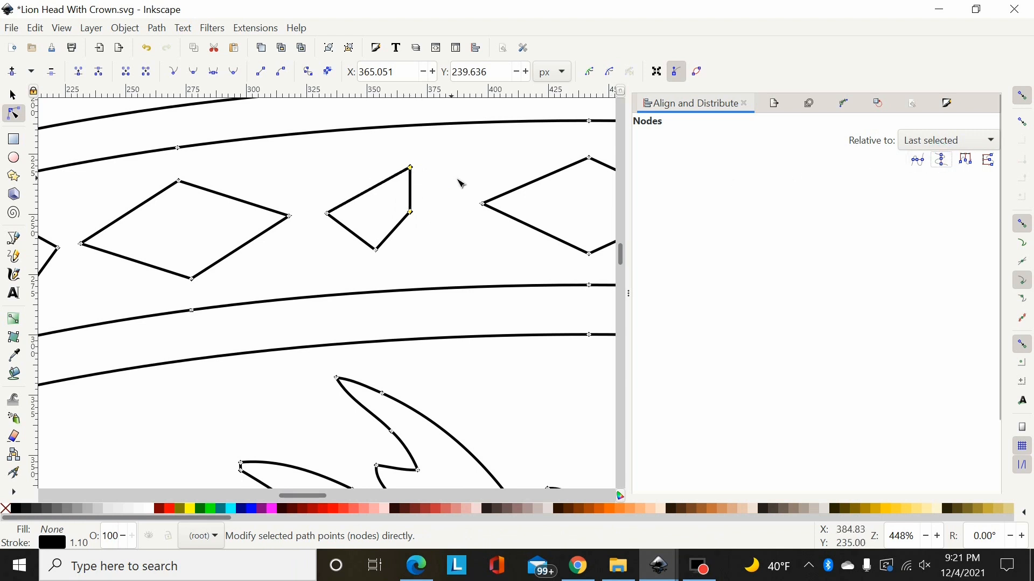
{"action": "left_click", "coordinate": [973, 141]}
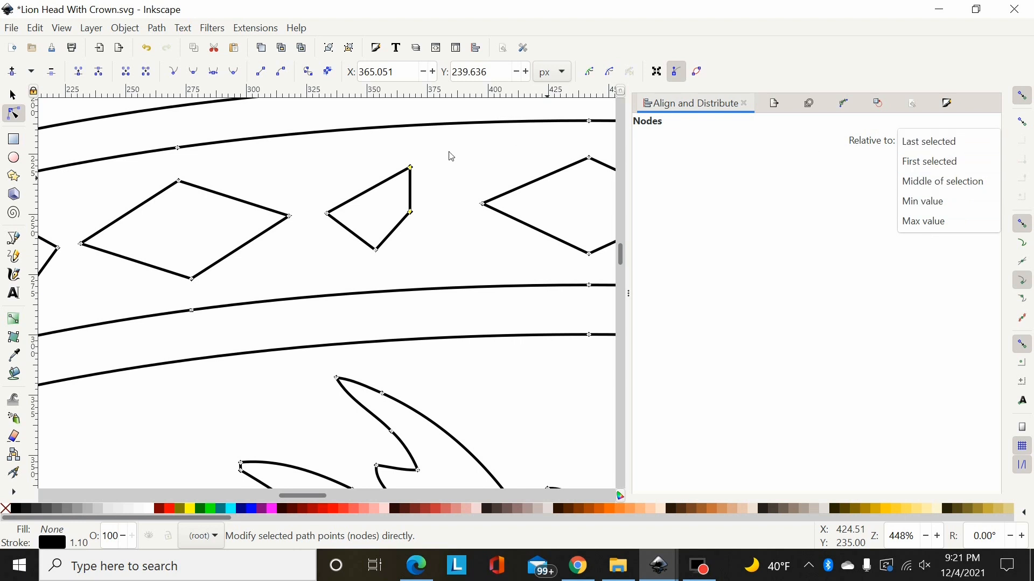
{"action": "left_click", "coordinate": [471, 153]}
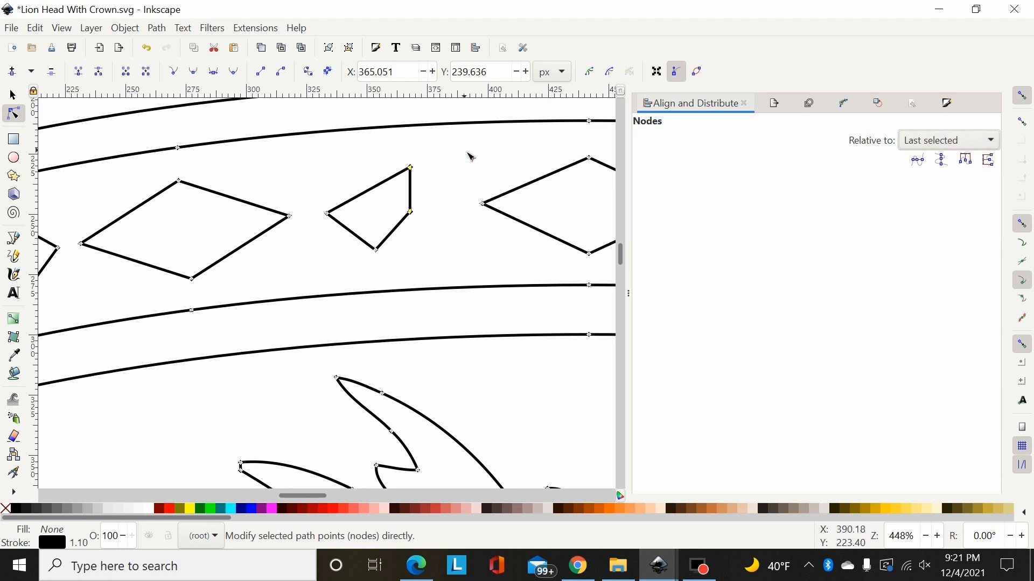
Undo all the node moves and alignments made on the small diamond
{"action": "key", "text": "ctrl+z"}
{"action": "key", "text": "ctrl+z"}
{"action": "key", "text": "ctrl+z"}
{"action": "key", "text": "ctrl+z"}
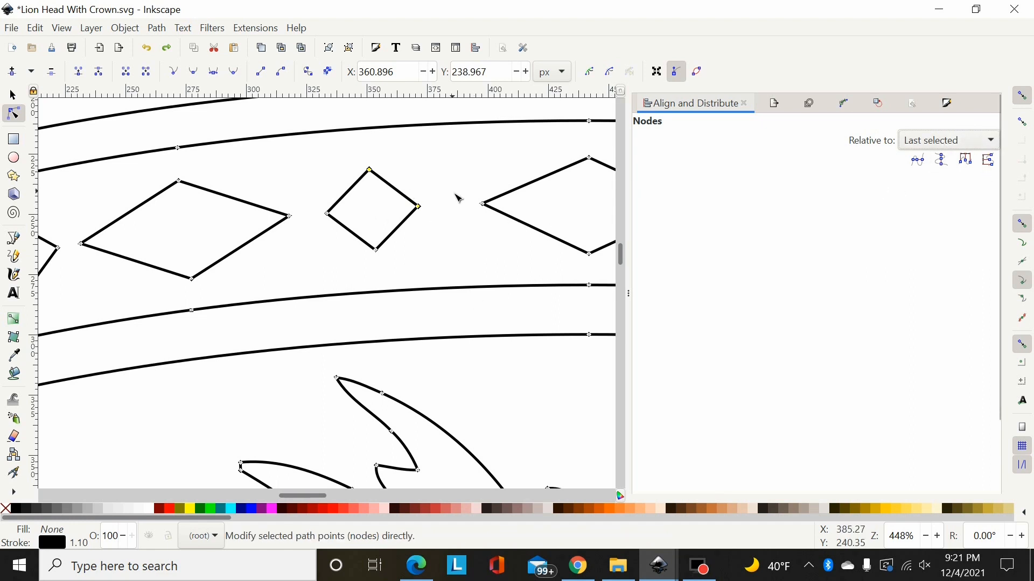
Clear the node selection and examine the nodes of the crown's points and the oval left of the center one
{"action": "scroll", "coordinate": [457, 199], "scroll_direction": "up", "scroll_amount": 8}
{"action": "scroll", "coordinate": [456, 199], "scroll_direction": "up", "scroll_amount": 4}
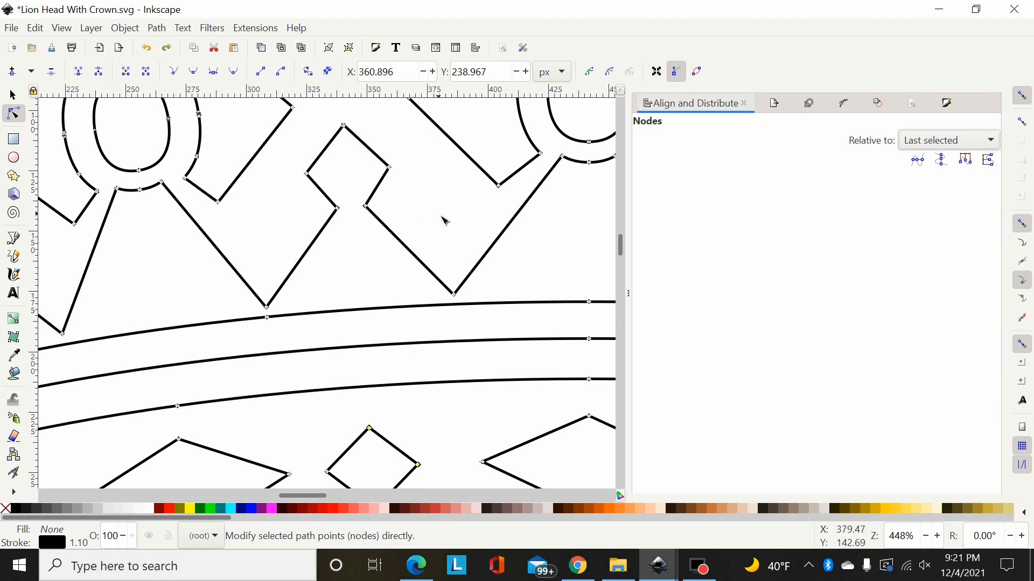
{"action": "key", "text": "minus"}
{"action": "key", "text": "minus"}
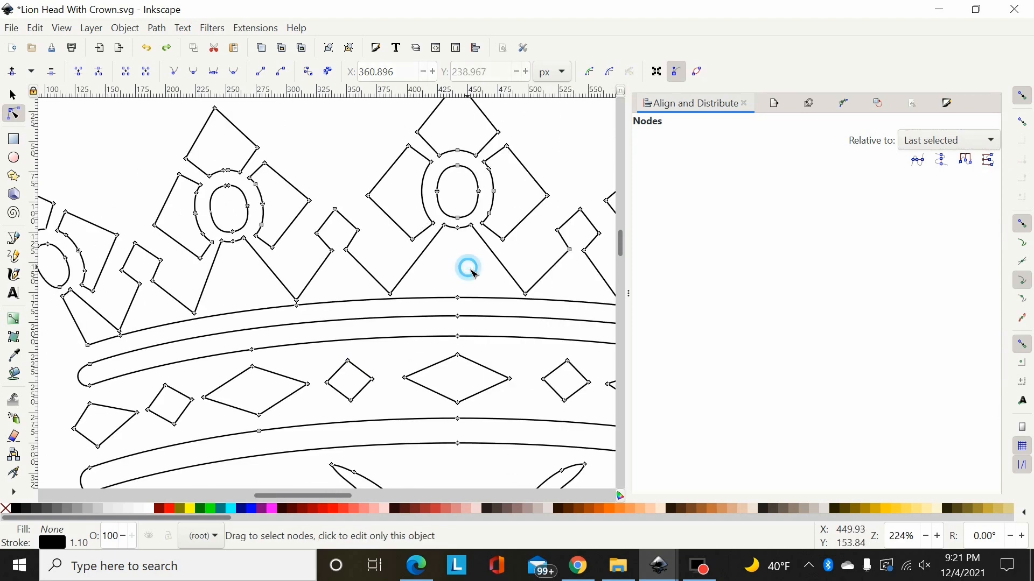
{"action": "left_click", "coordinate": [472, 272]}
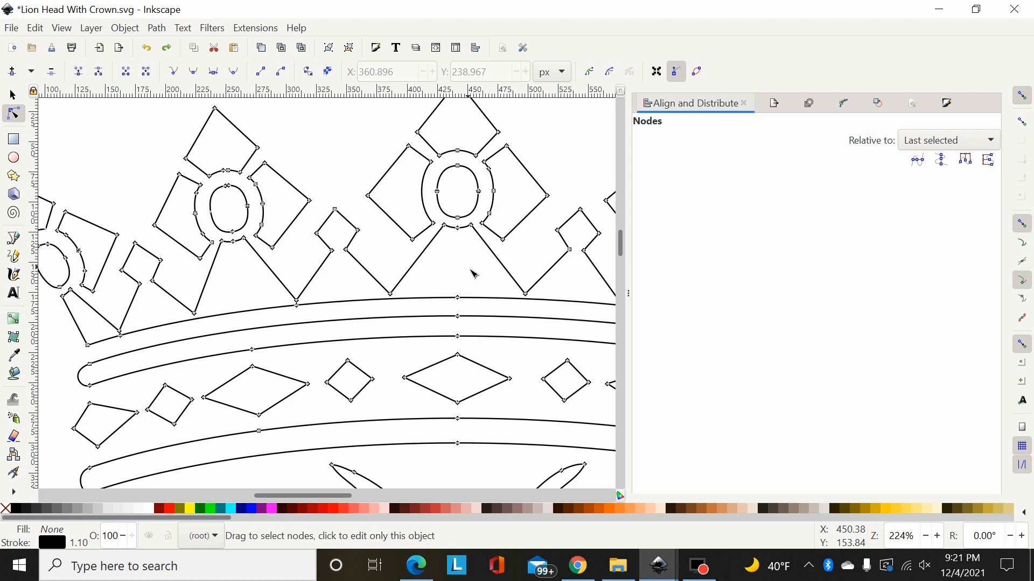
{"action": "scroll", "coordinate": [473, 275], "scroll_direction": "up", "scroll_amount": 2}
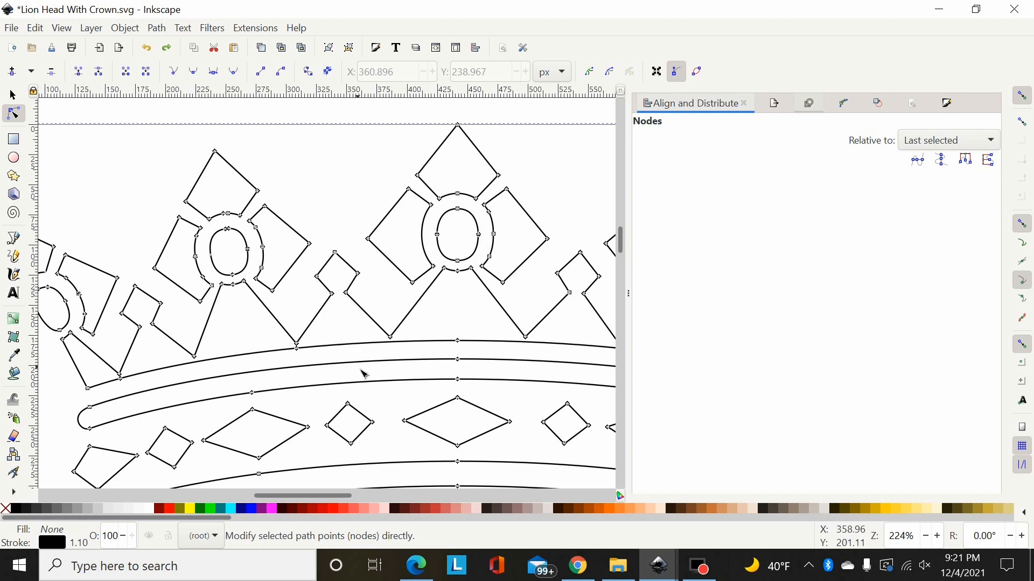
{"action": "scroll", "coordinate": [364, 374], "scroll_direction": "up", "scroll_amount": 3, "text": "ctrl"}
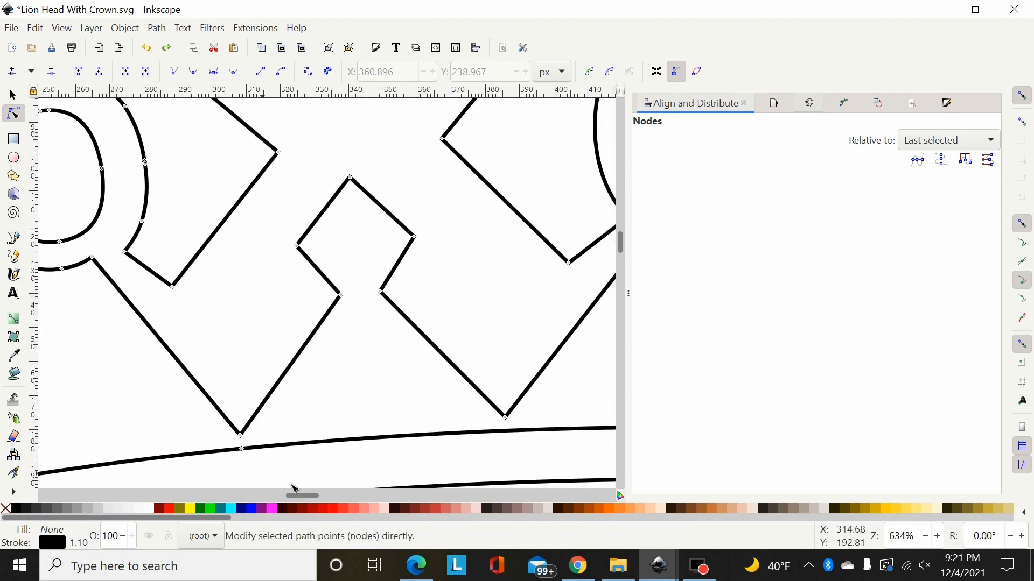
{"action": "left_click_drag", "start_coordinate": [305, 495], "coordinate": [288, 495]}
{"action": "scroll", "coordinate": [326, 432], "scroll_direction": "up", "scroll_amount": 6}
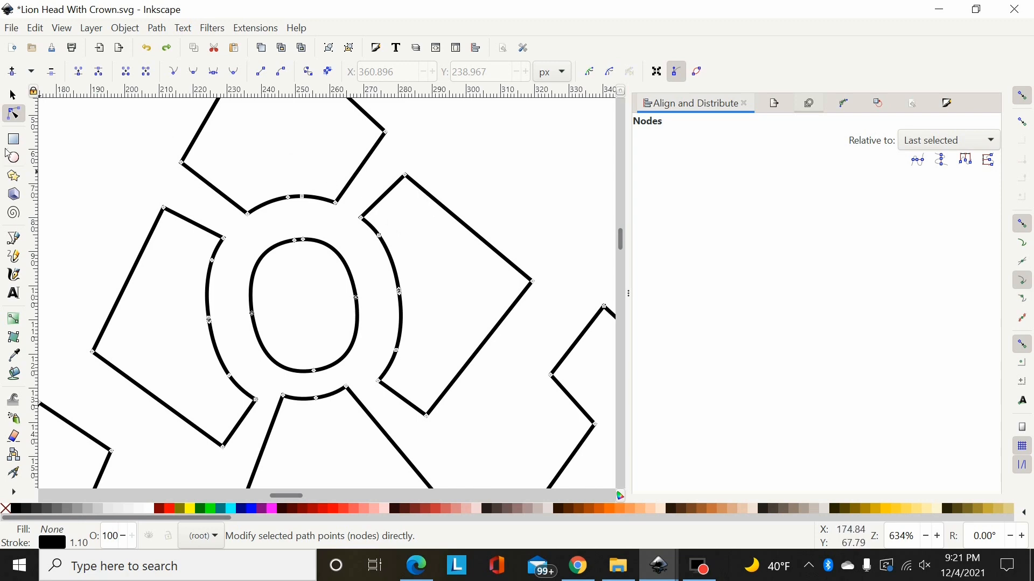
Switch to the Selector tool for working on the lion path as a whole object
{"action": "left_click", "coordinate": [13, 96]}
{"action": "scroll", "coordinate": [551, 212], "scroll_direction": "down", "scroll_amount": 6}
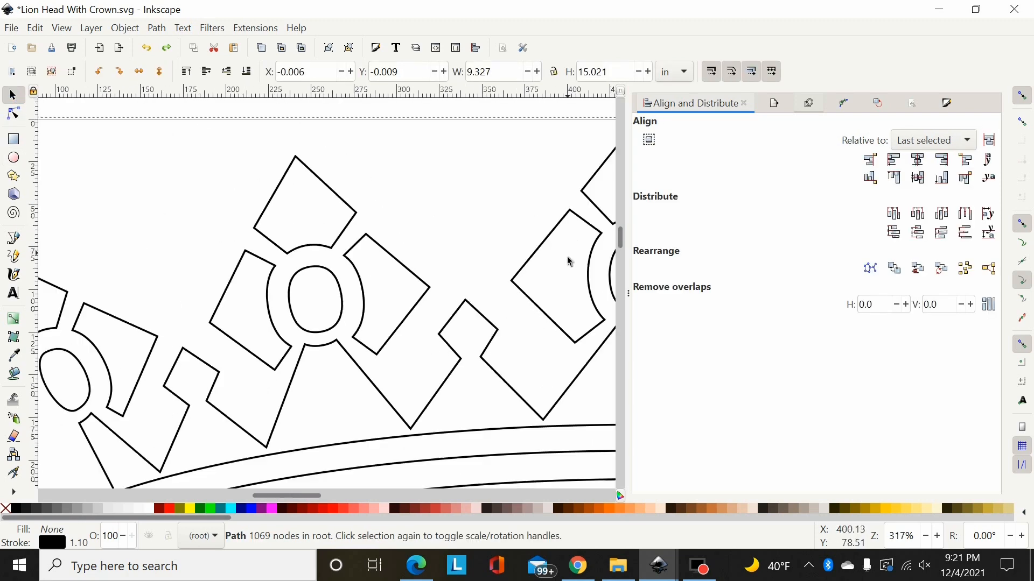
{"action": "scroll", "coordinate": [501, 256], "scroll_direction": "up", "scroll_amount": 1}
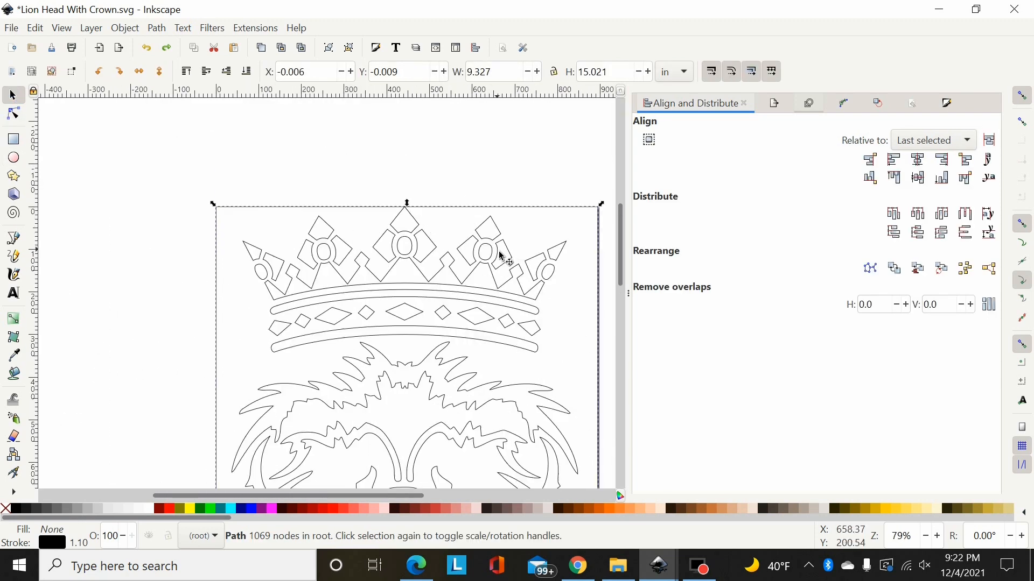
Examine the crown's outlines closely, focusing on the shapes around the oval left of the center one
{"action": "scroll", "coordinate": [350, 250], "scroll_direction": "up", "scroll_amount": 3}
{"action": "scroll", "coordinate": [360, 254], "scroll_direction": "up", "scroll_amount": 2}
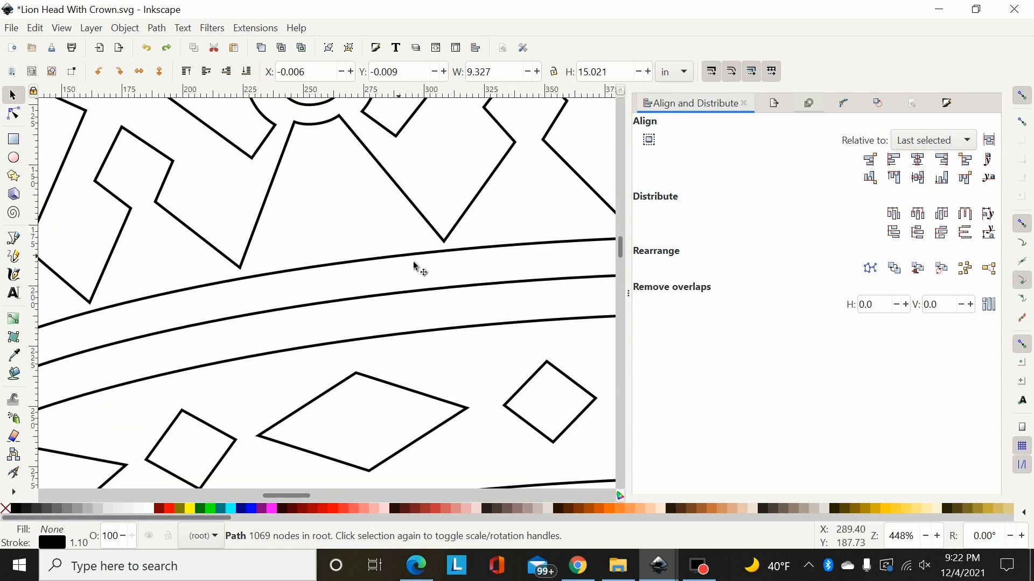
{"action": "scroll", "coordinate": [439, 220], "scroll_direction": "up", "scroll_amount": 4}
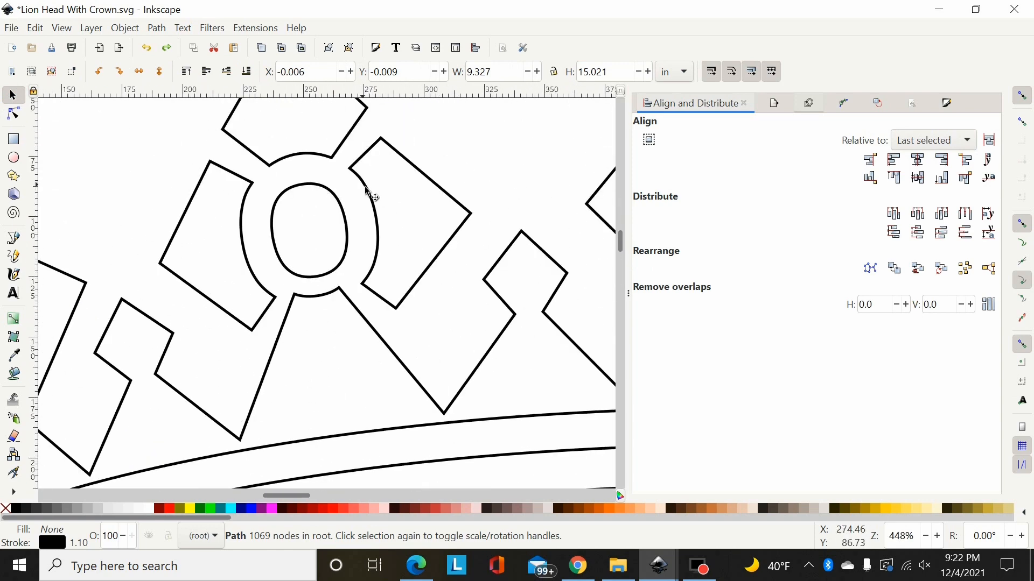
{"action": "scroll", "coordinate": [403, 182], "scroll_direction": "down", "scroll_amount": 3}
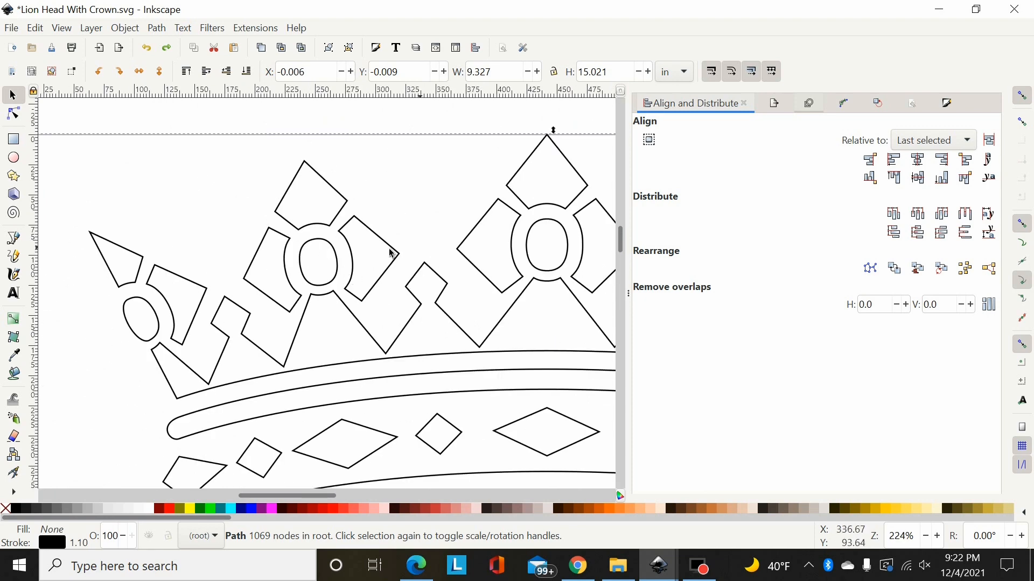
{"action": "scroll", "coordinate": [527, 372], "scroll_direction": "down", "scroll_amount": 2}
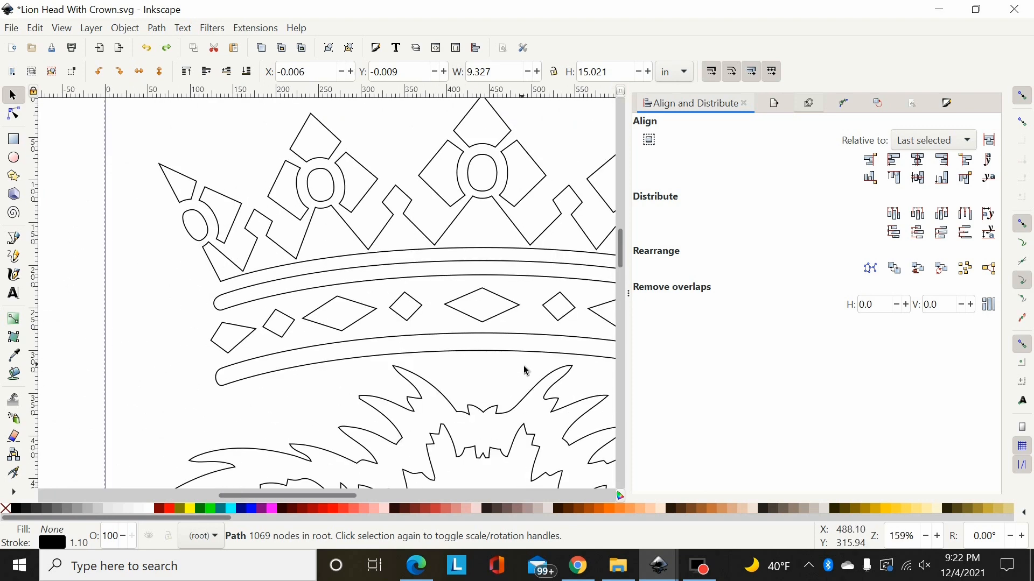
{"action": "scroll", "coordinate": [528, 371], "scroll_direction": "down", "scroll_amount": 1}
{"action": "scroll", "coordinate": [529, 371], "scroll_direction": "up", "scroll_amount": 2}
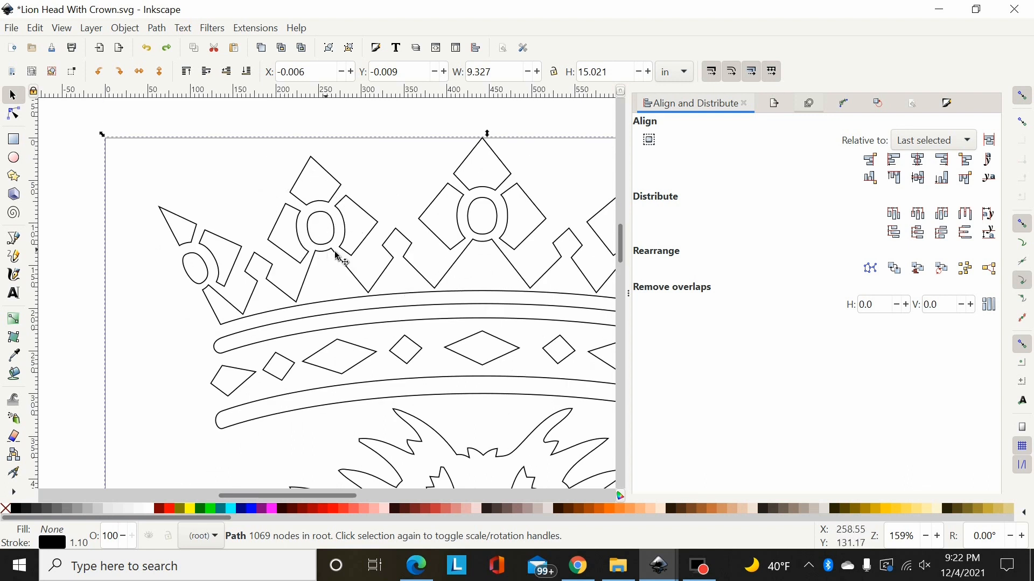
{"action": "scroll", "coordinate": [358, 244], "scroll_direction": "up", "scroll_amount": 3}
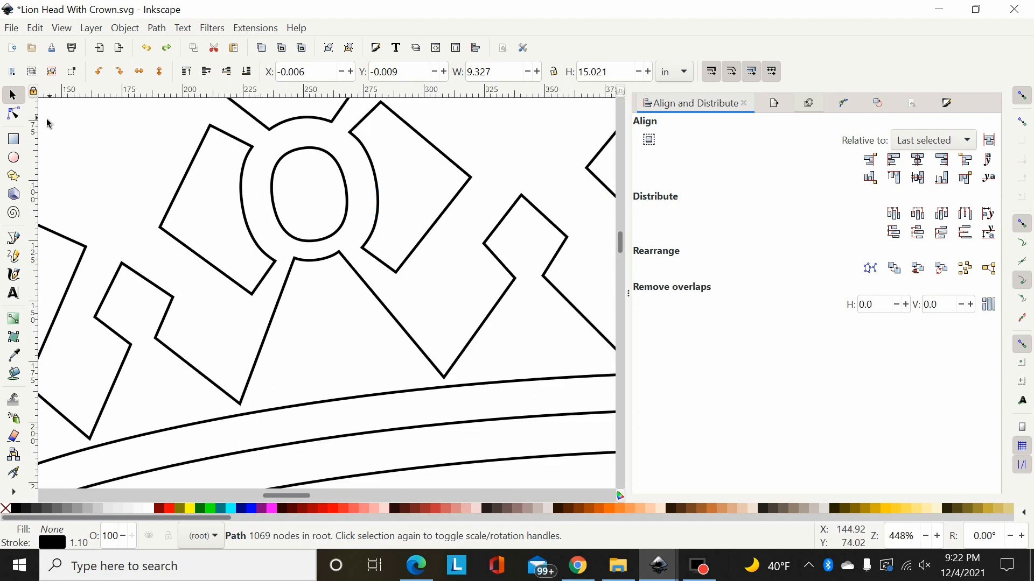
Try deleting the intermediate nodes of the curve right of the crown's left oval and reshaping it with its upper handle
{"action": "left_click", "coordinate": [14, 114]}
{"action": "left_click_drag", "start_coordinate": [386, 134], "coordinate": [363, 231]}
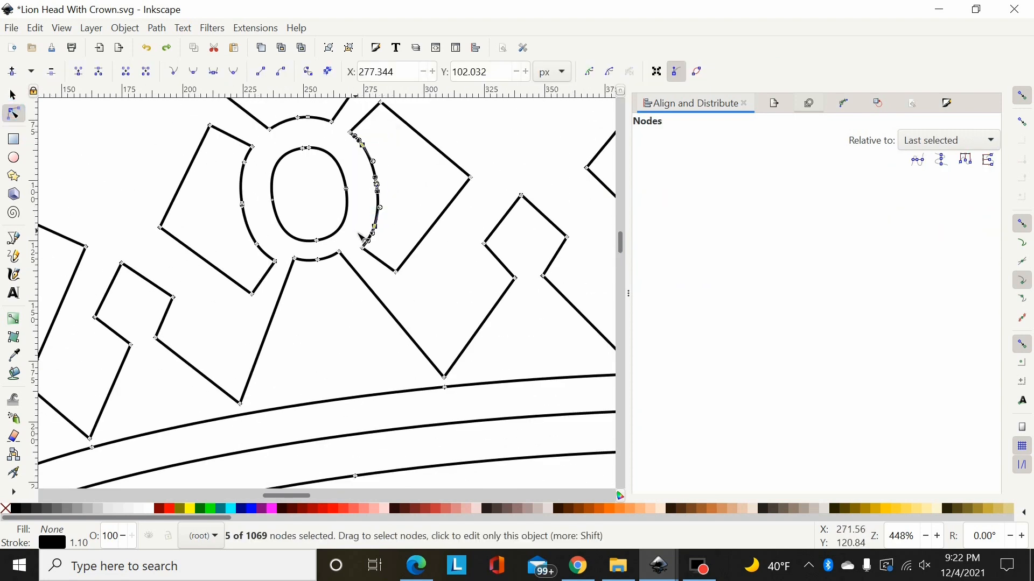
{"action": "key", "text": "Delete"}
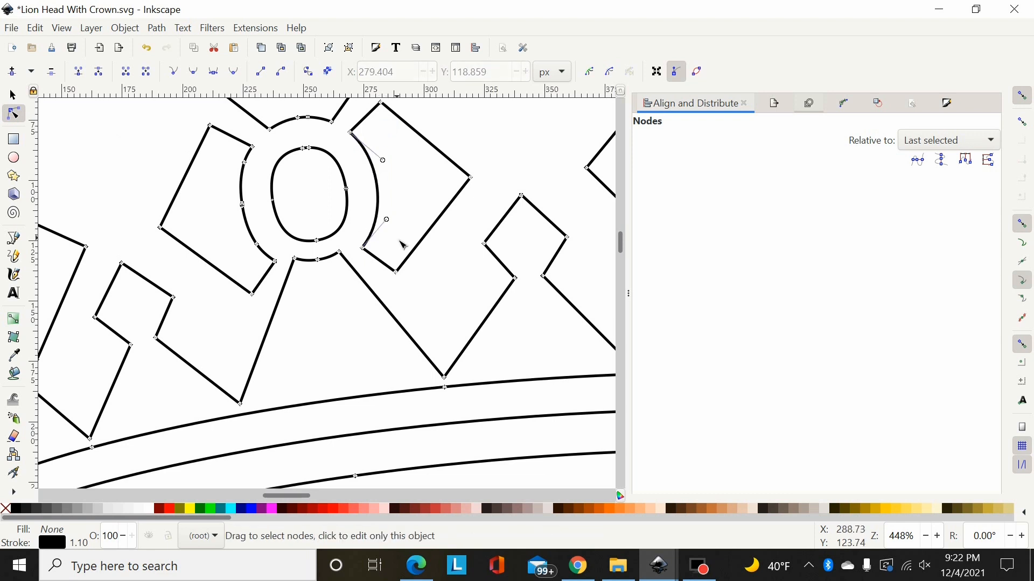
{"action": "left_click_drag", "start_coordinate": [388, 167], "coordinate": [408, 169]}
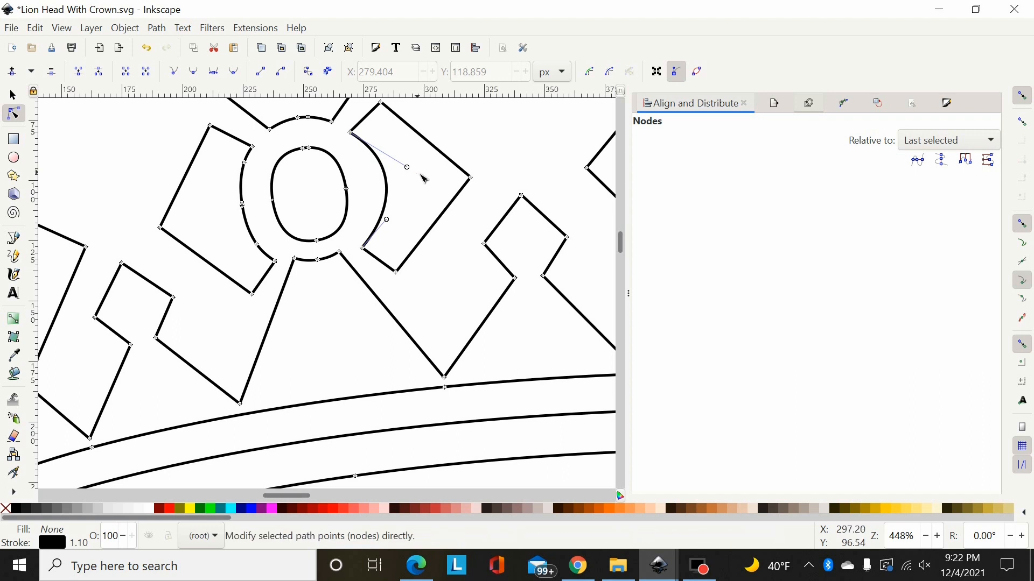
Undo the node deletion and handle change on the curve beside the oval, and return to the Selector tool
{"action": "key", "text": "ctrl+z"}
{"action": "key", "text": "ctrl+z"}
{"action": "key", "text": "ctrl+z"}
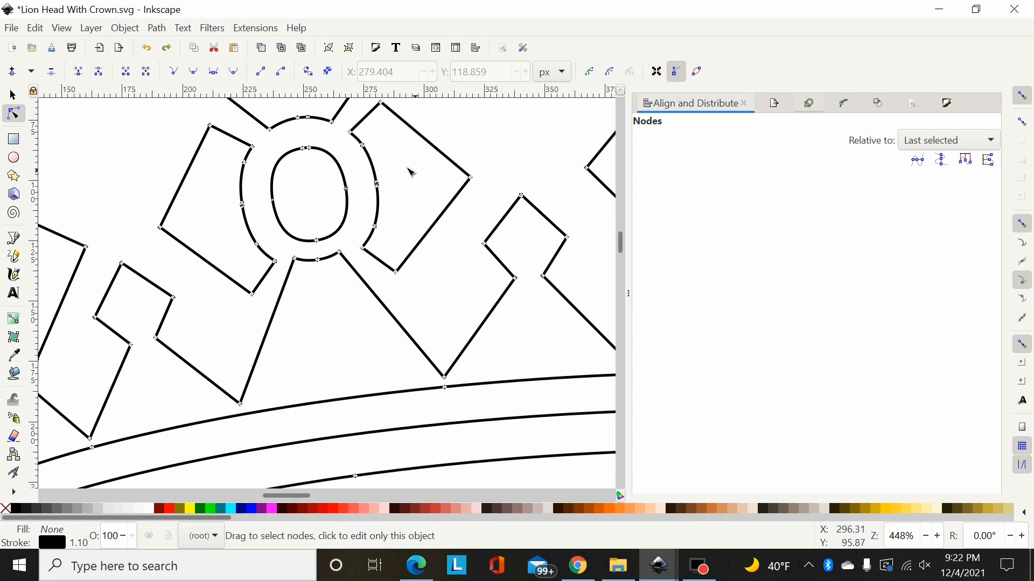
{"action": "key", "text": "s"}
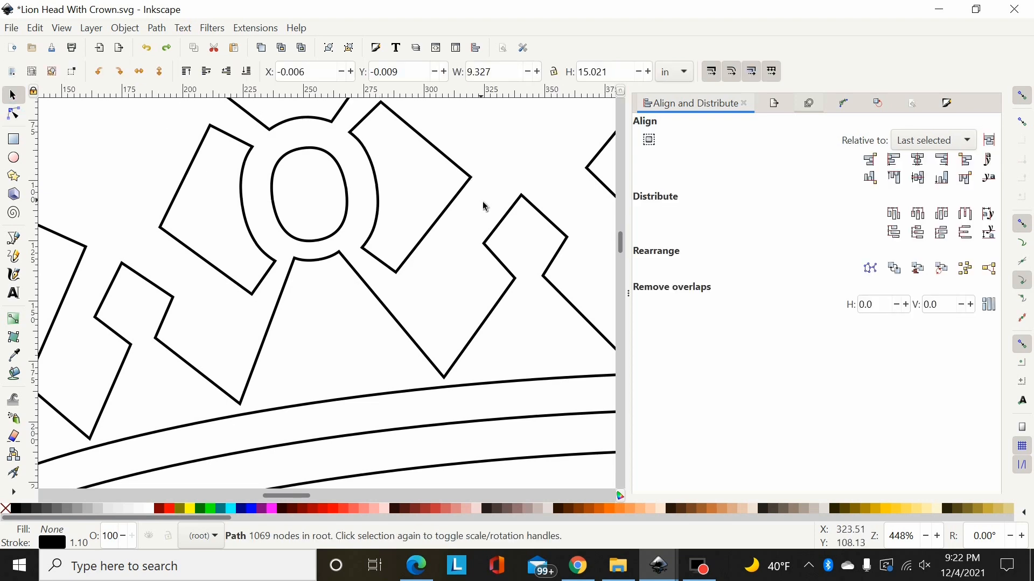
Duplicate the lion path as a reference copy with a red (#FF0000) stroke behind the original, and clear the selection
{"action": "scroll", "coordinate": [457, 208], "scroll_direction": "down", "scroll_amount": 5}
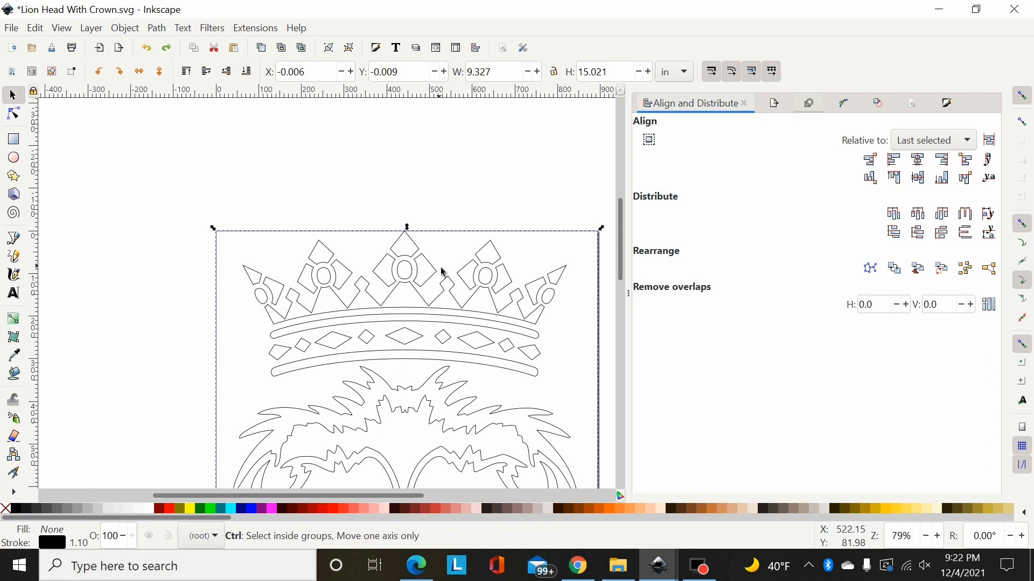
{"action": "key", "text": "ctrl+d"}
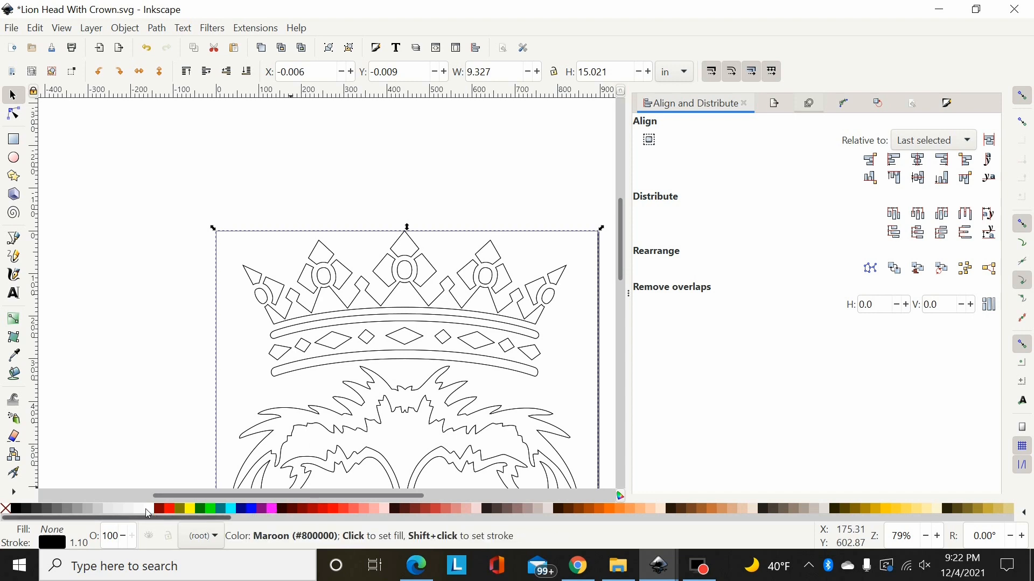
{"action": "left_click", "coordinate": [171, 513], "text": "shift"}
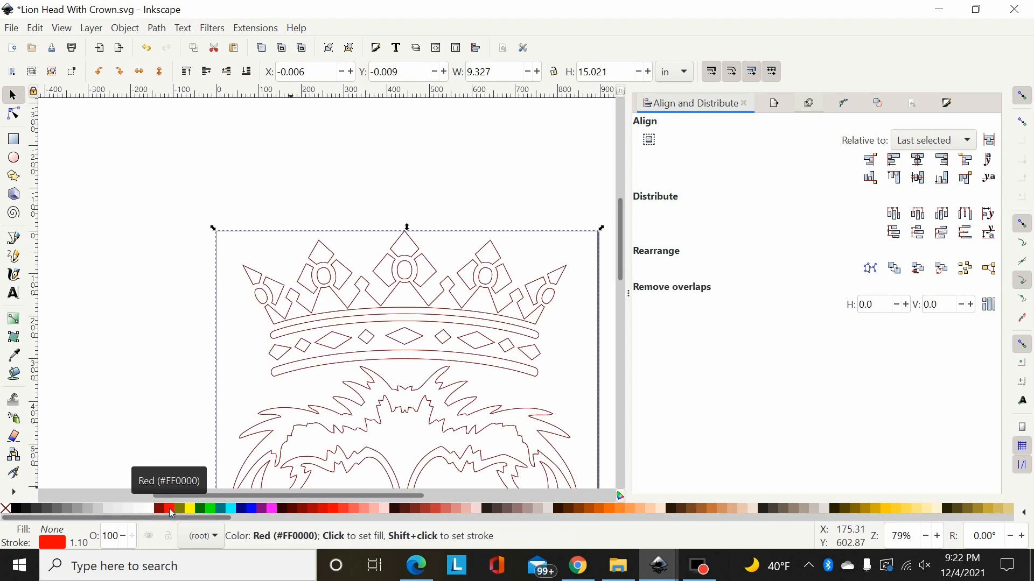
{"action": "scroll", "coordinate": [498, 284], "scroll_direction": "down", "scroll_amount": 4}
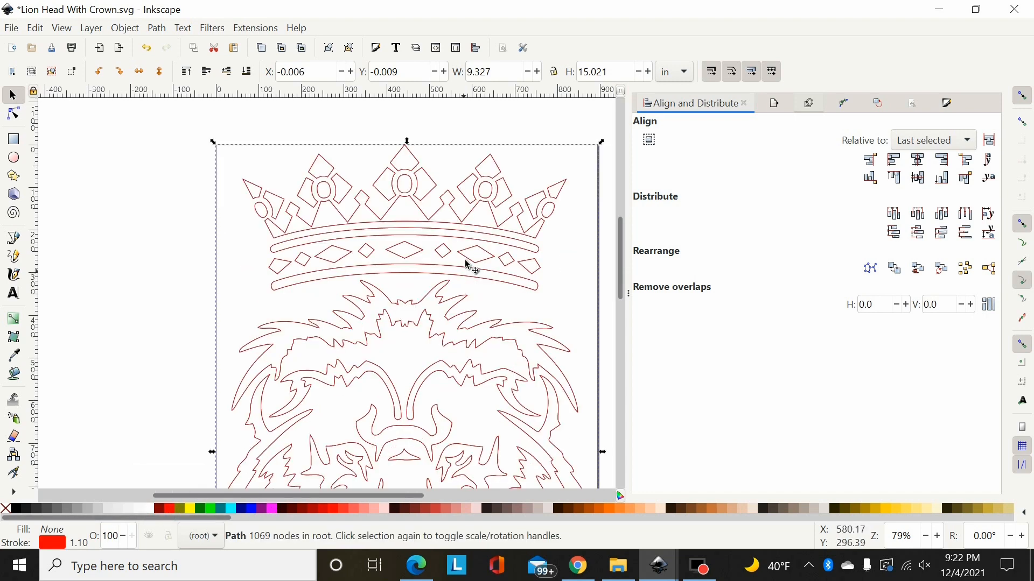
{"action": "scroll", "coordinate": [427, 203], "scroll_direction": "up", "scroll_amount": 2}
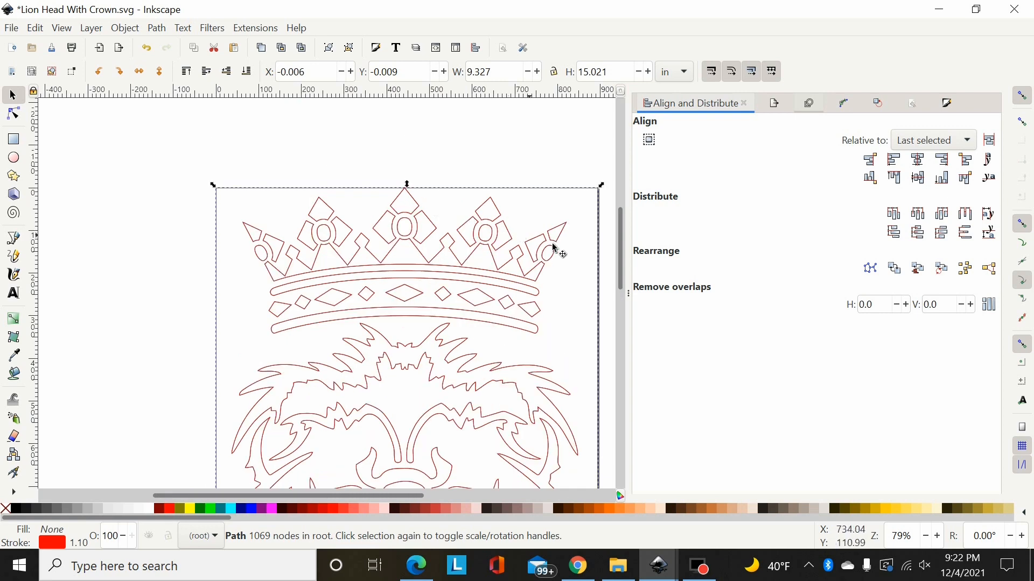
{"action": "left_click", "coordinate": [457, 181]}
Delete the intermediate nodes from the black path's curve right of the crown's left oval, keeping only the corner nodes
{"action": "scroll", "coordinate": [415, 293], "scroll_direction": "up", "scroll_amount": 2}
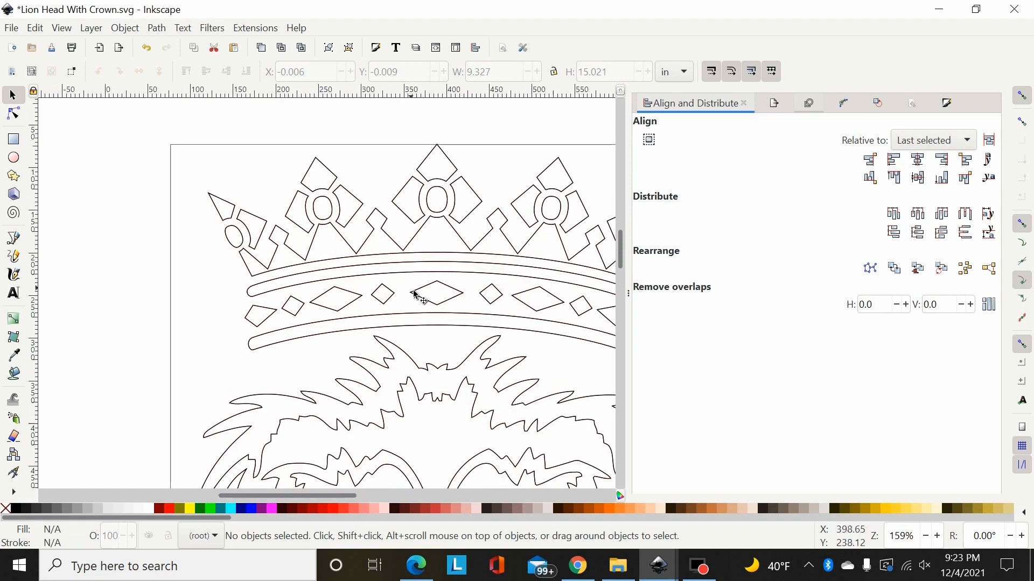
{"action": "scroll", "coordinate": [418, 295], "scroll_direction": "up", "scroll_amount": 2}
{"action": "scroll", "coordinate": [418, 293], "scroll_direction": "up", "scroll_amount": 6}
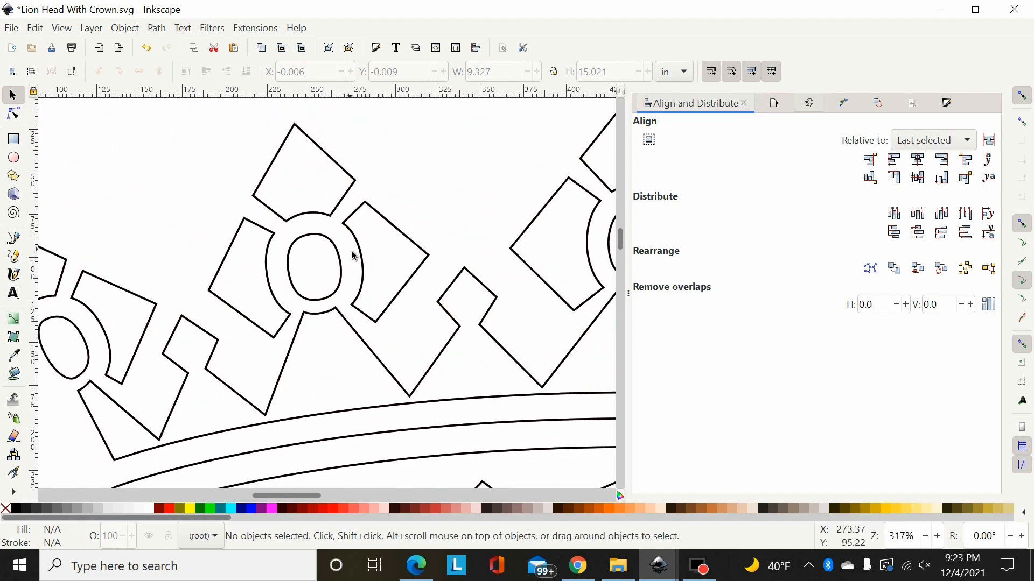
{"action": "scroll", "coordinate": [461, 271], "scroll_direction": "up", "scroll_amount": 1}
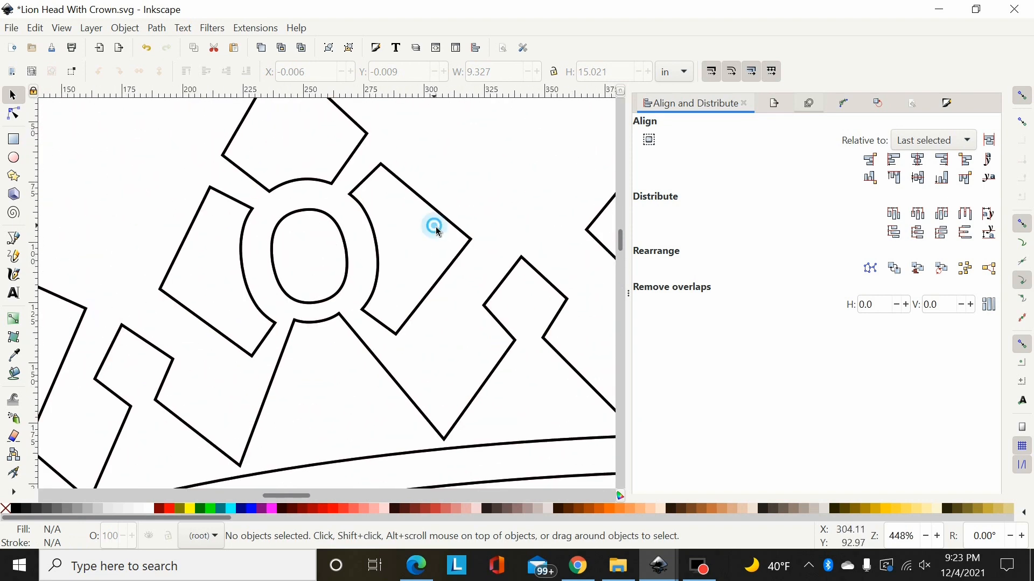
{"action": "left_click", "coordinate": [13, 114]}
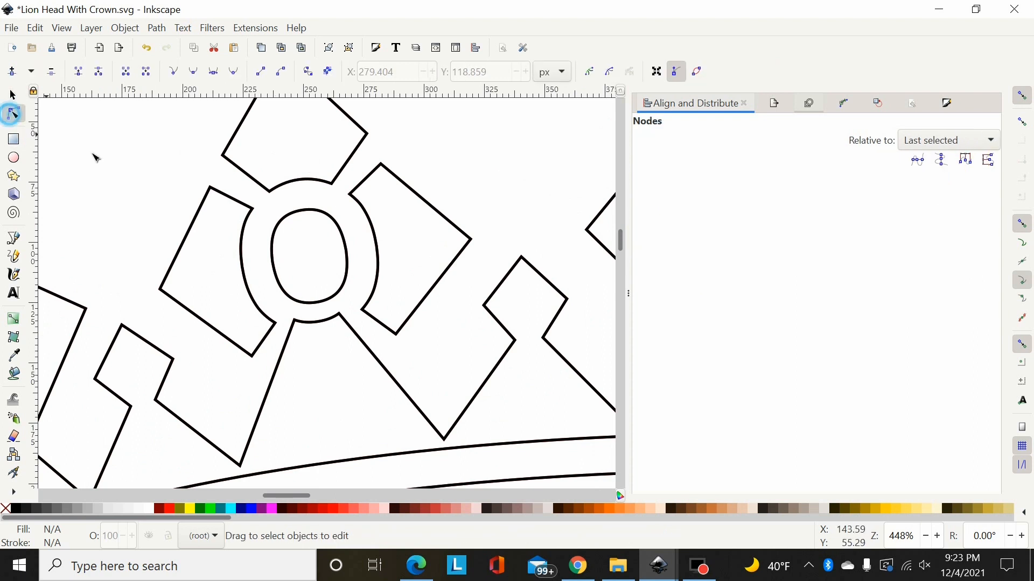
{"action": "left_click", "coordinate": [365, 221]}
{"action": "left_click_drag", "start_coordinate": [386, 192], "coordinate": [367, 297]}
{"action": "key", "text": "Delete"}
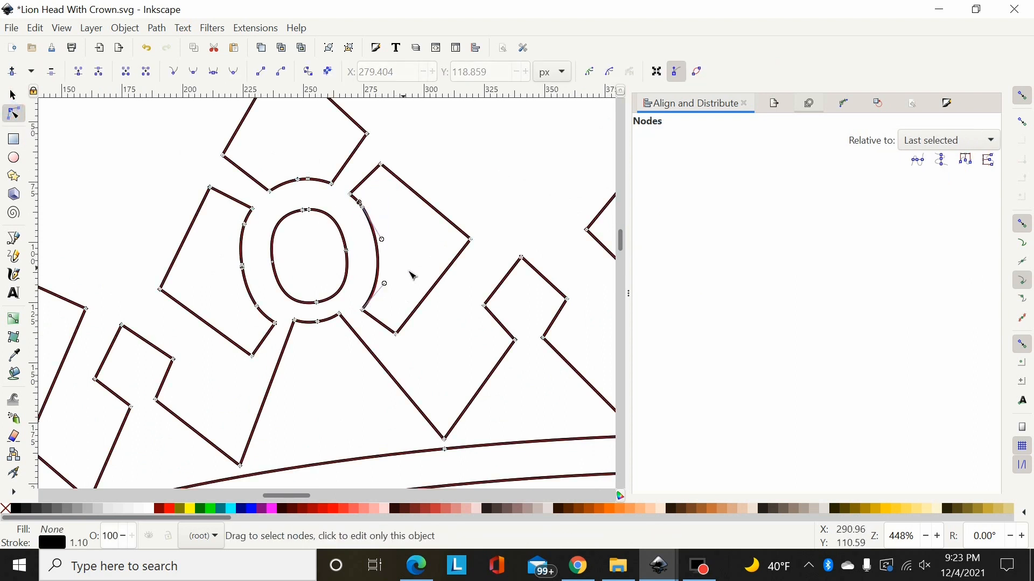
{"action": "left_click_drag", "start_coordinate": [395, 201], "coordinate": [361, 223]}
{"action": "key", "text": "Delete"}
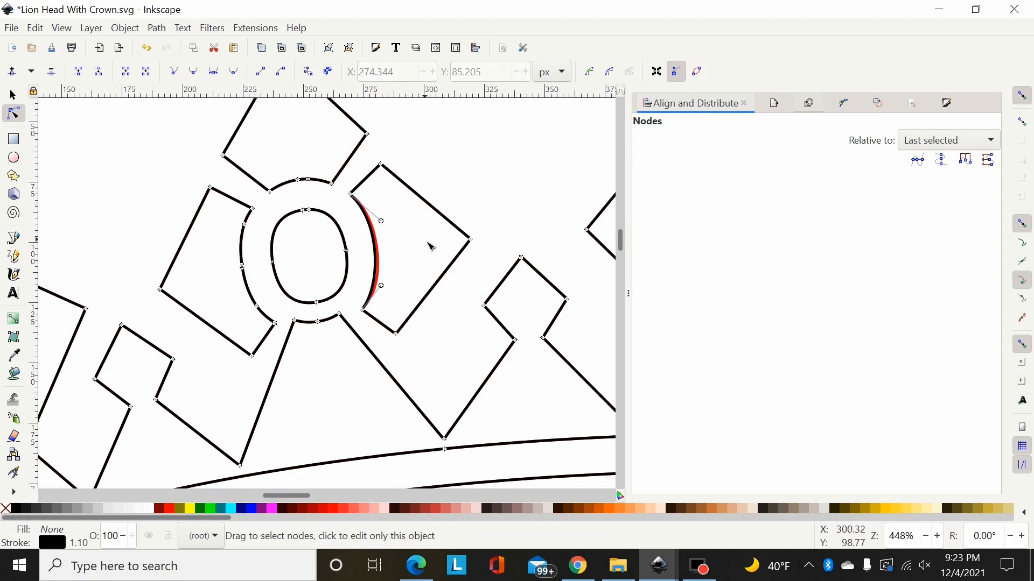
Adjust the lower and upper handles of the curve right of the oval so it follows the red reference outline
{"action": "key", "text": "plus"}
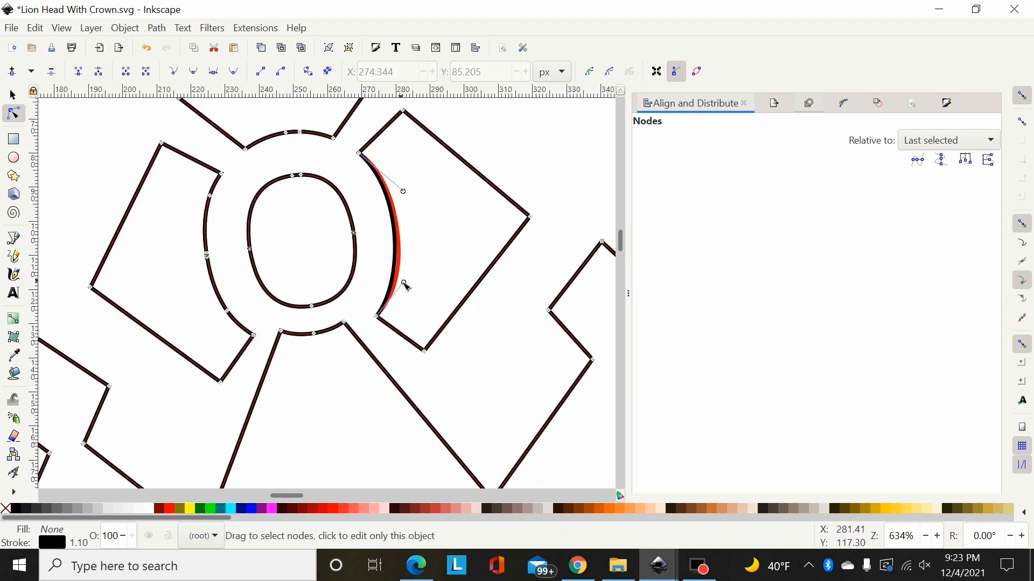
{"action": "left_click_drag", "start_coordinate": [406, 285], "coordinate": [419, 281]}
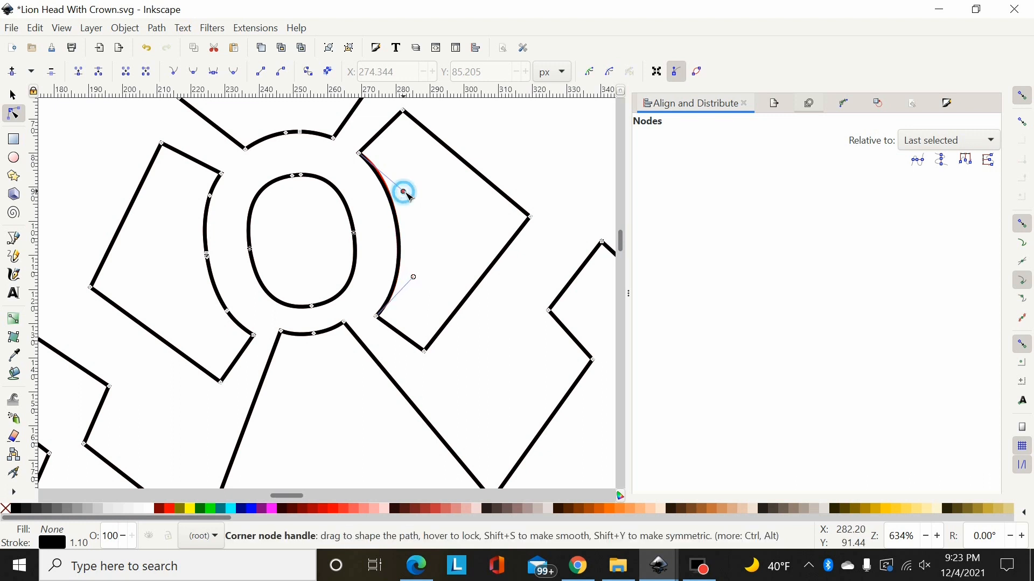
{"action": "left_click_drag", "start_coordinate": [404, 192], "coordinate": [402, 185]}
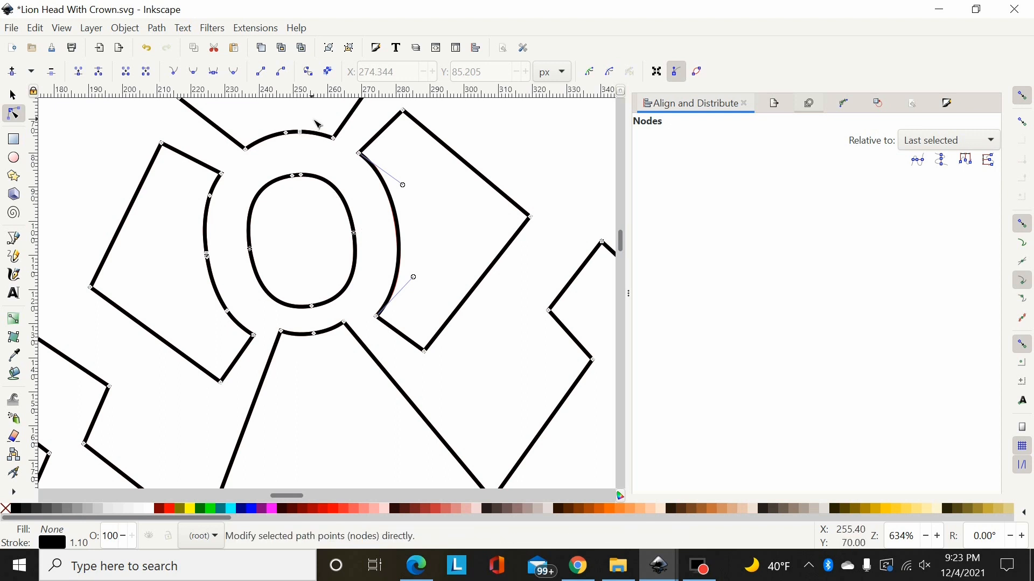
Delete the middle nodes of the short arc above the oval and adjust its right handle to match the red outline
{"action": "left_click_drag", "start_coordinate": [314, 114], "coordinate": [263, 147]}
{"action": "key", "text": "Delete"}
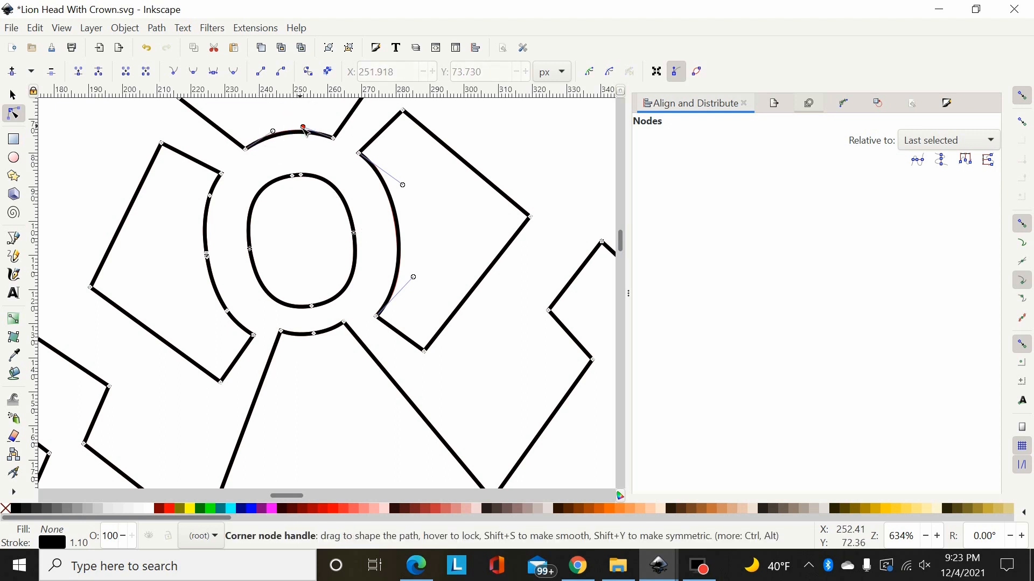
{"action": "left_click_drag", "start_coordinate": [304, 130], "coordinate": [300, 127]}
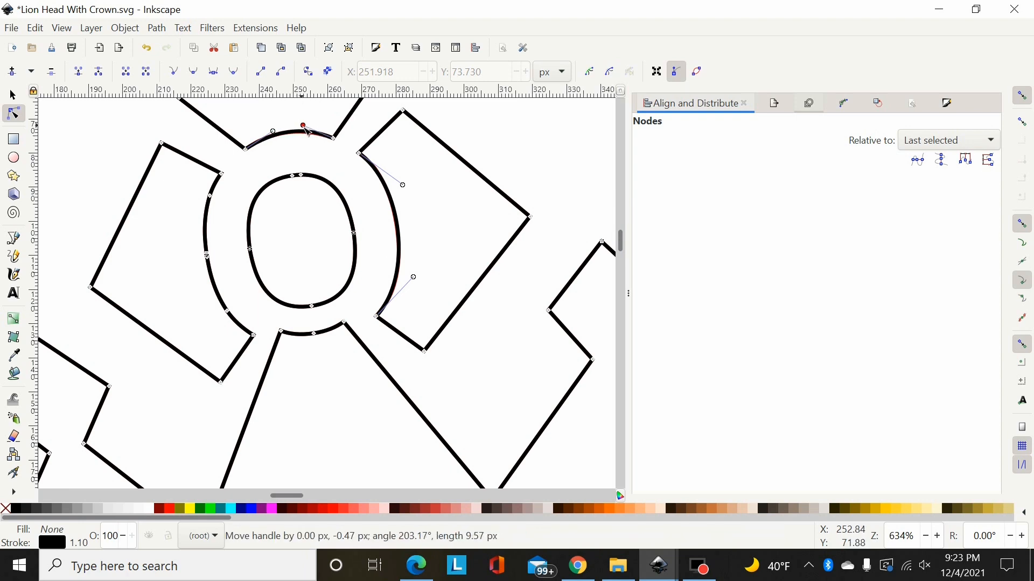
Delete the node near the tip of the left mane spike's upper edge and reshape that curve toward the red outline
{"action": "scroll", "coordinate": [474, 258], "scroll_direction": "down", "scroll_amount": 10}
{"action": "scroll", "coordinate": [490, 297], "scroll_direction": "down", "scroll_amount": 6}
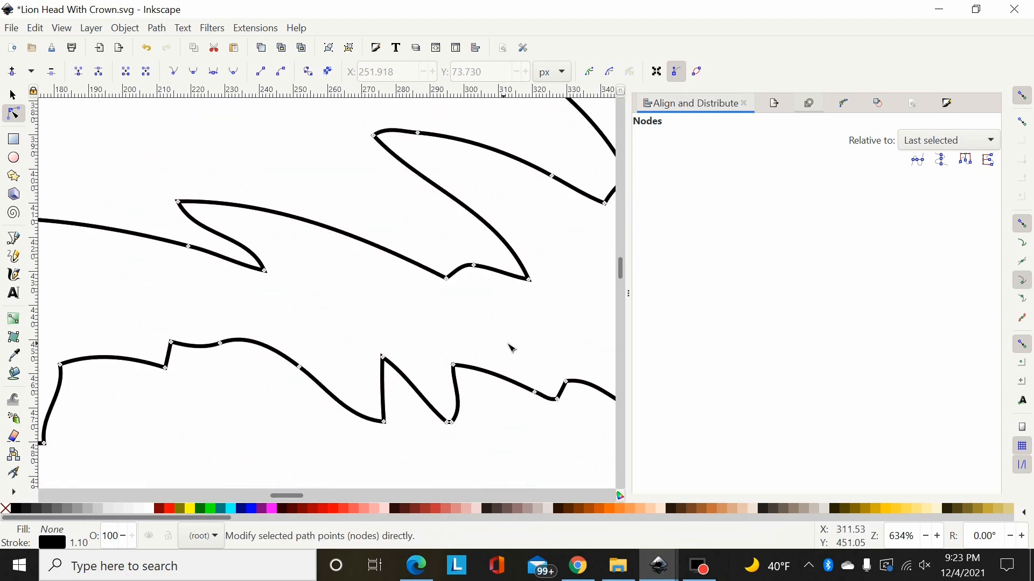
{"action": "scroll", "coordinate": [480, 308], "scroll_direction": "down", "scroll_amount": 1}
{"action": "left_click_drag", "start_coordinate": [383, 166], "coordinate": [514, 236]}
{"action": "key", "text": "Delete"}
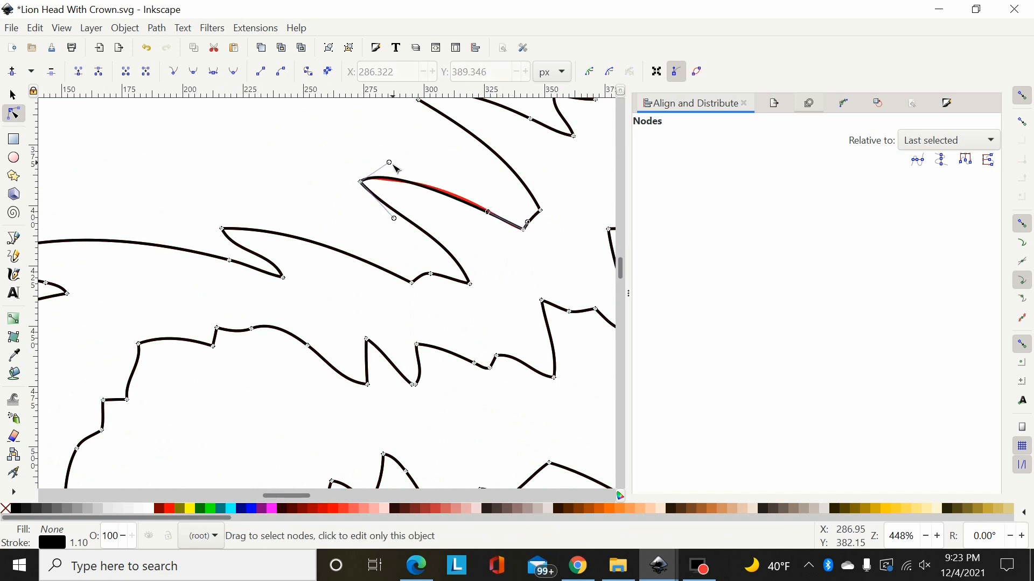
{"action": "left_click_drag", "start_coordinate": [390, 163], "coordinate": [406, 173]}
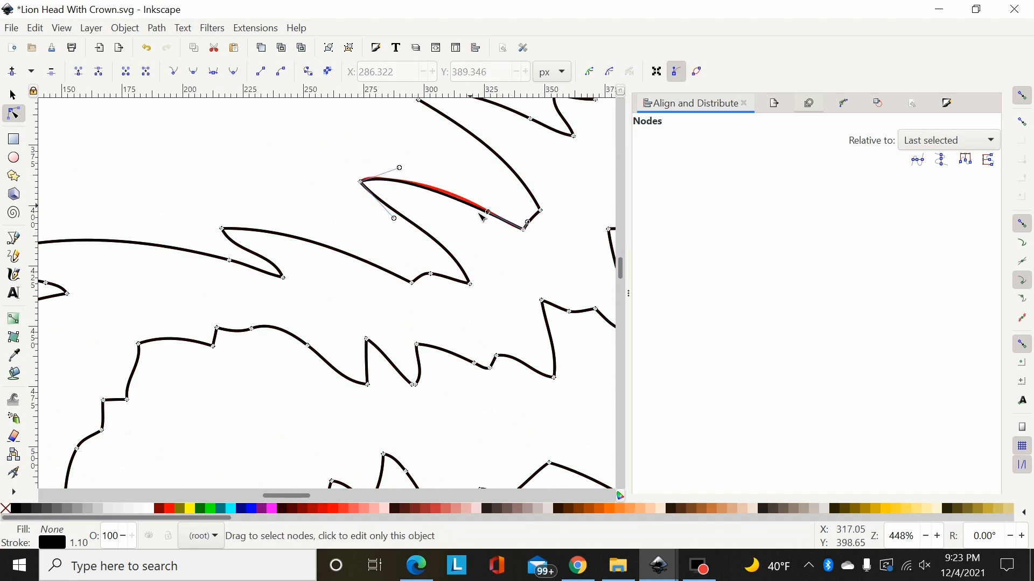
{"action": "left_click_drag", "start_coordinate": [488, 212], "coordinate": [481, 207]}
Delete the three intermediate nodes along the two long curves of the pointed shape on the left side of the face
{"action": "scroll", "coordinate": [426, 340], "scroll_direction": "down", "scroll_amount": 5}
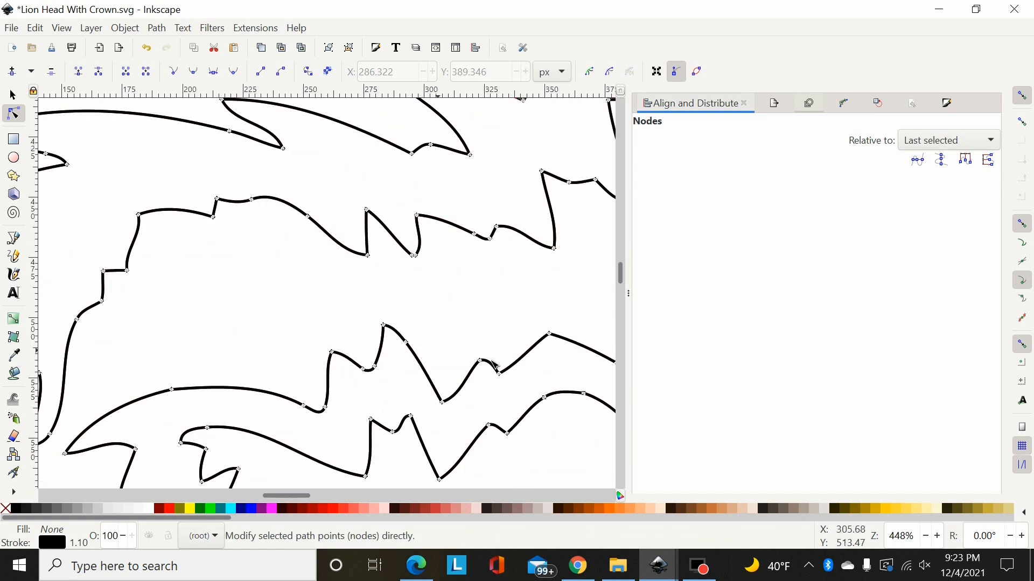
{"action": "scroll", "coordinate": [495, 364], "scroll_direction": "down", "scroll_amount": 3}
{"action": "scroll", "coordinate": [281, 369], "scroll_direction": "down", "scroll_amount": 3}
{"action": "scroll", "coordinate": [286, 385], "scroll_direction": "down", "scroll_amount": 3}
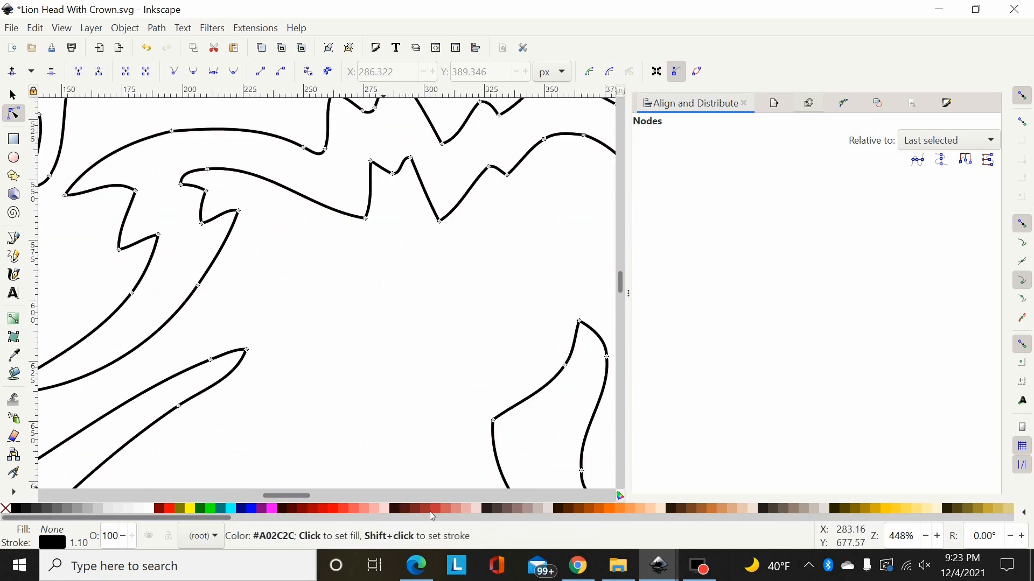
{"action": "left_click_drag", "start_coordinate": [308, 495], "coordinate": [293, 498]}
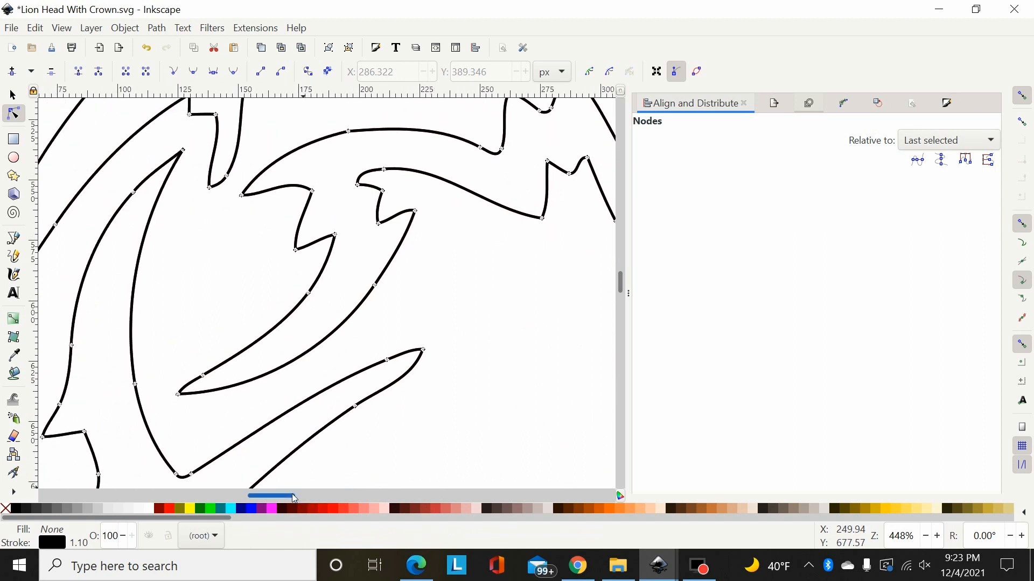
{"action": "left_click_drag", "start_coordinate": [409, 270], "coordinate": [199, 396]}
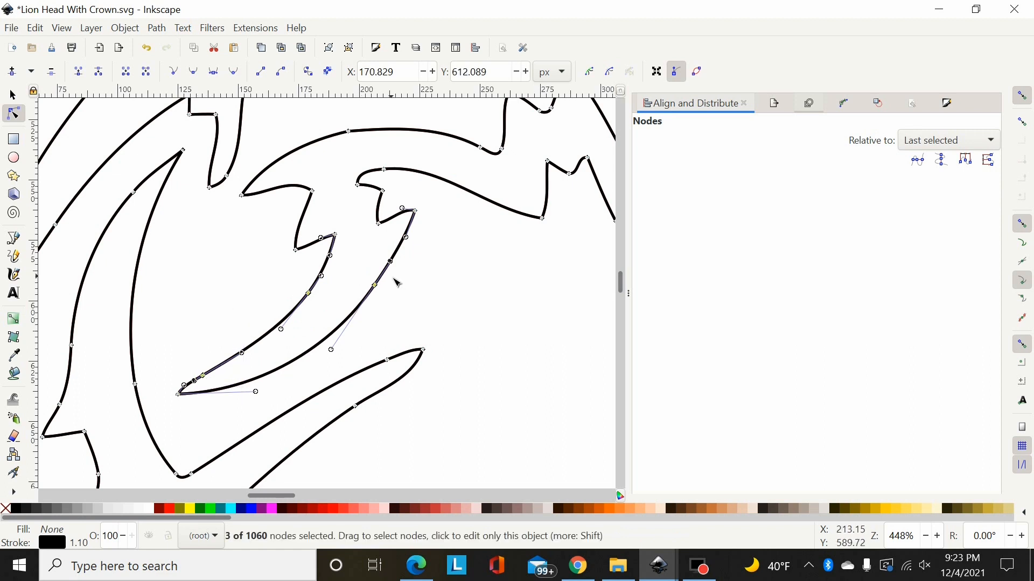
{"action": "key", "text": "Delete"}
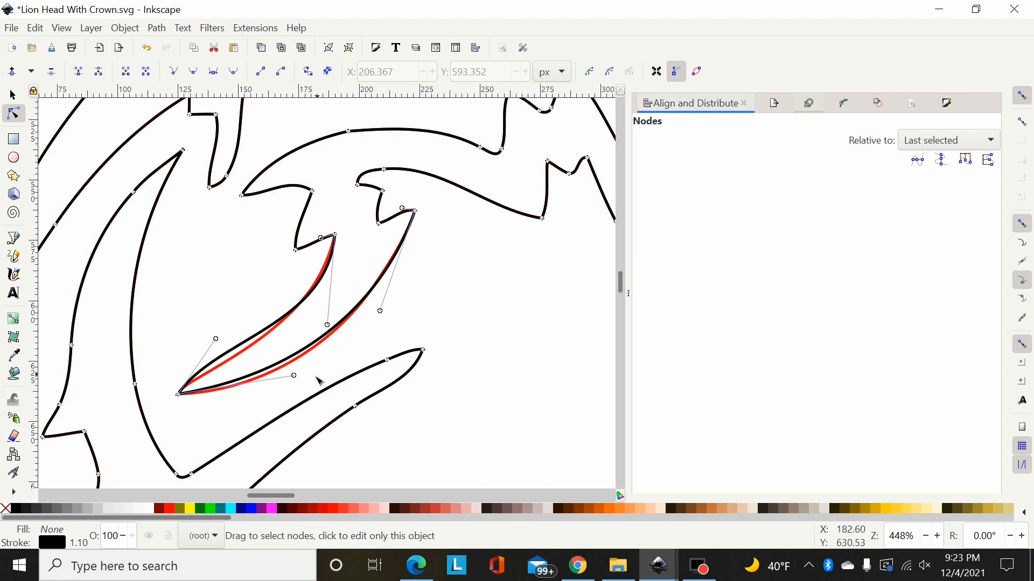
Adjust the handles of the two long curves of the pointed shape to follow the red reference outline
{"action": "left_click_drag", "start_coordinate": [295, 377], "coordinate": [298, 391]}
{"action": "left_click_drag", "start_coordinate": [221, 343], "coordinate": [236, 356]}
{"action": "left_click_drag", "start_coordinate": [327, 325], "coordinate": [326, 311]}
{"action": "left_click_drag", "start_coordinate": [232, 353], "coordinate": [240, 363]}
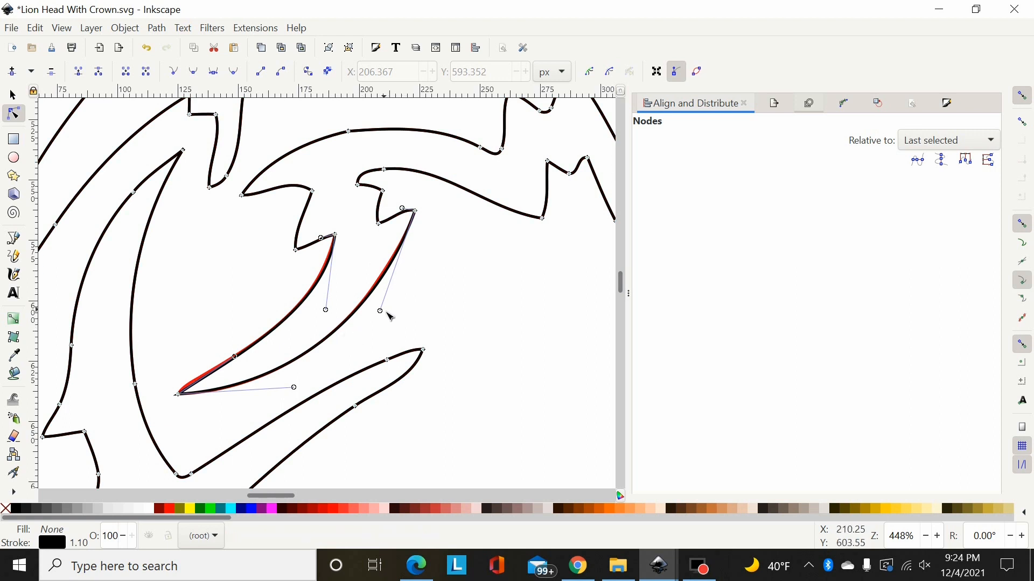
{"action": "left_click_drag", "start_coordinate": [380, 311], "coordinate": [387, 305]}
Delete the middle node of the long arched curve above the pointed shape
{"action": "scroll", "coordinate": [480, 301], "scroll_direction": "up", "scroll_amount": 2}
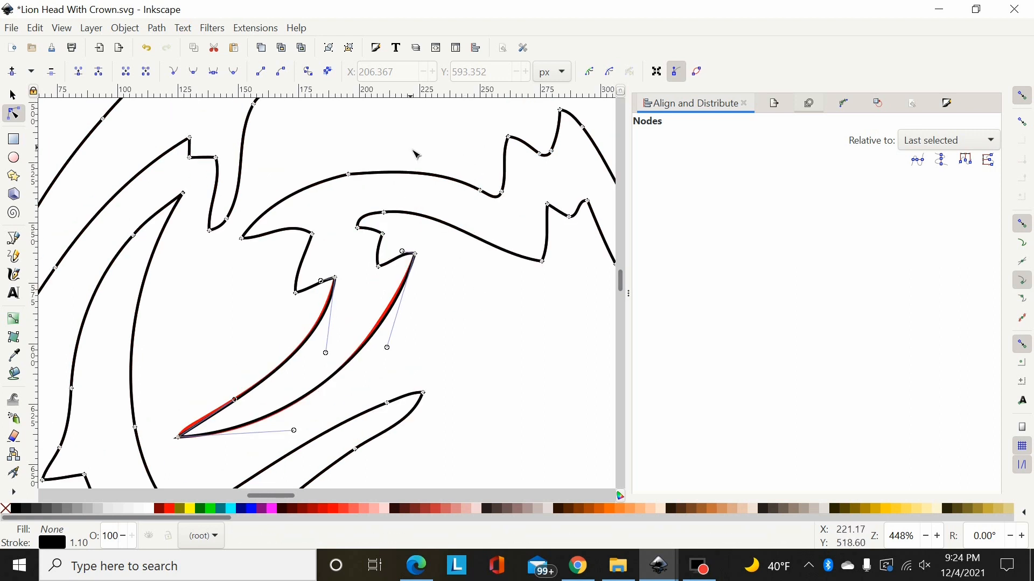
{"action": "left_click_drag", "start_coordinate": [401, 144], "coordinate": [320, 193]}
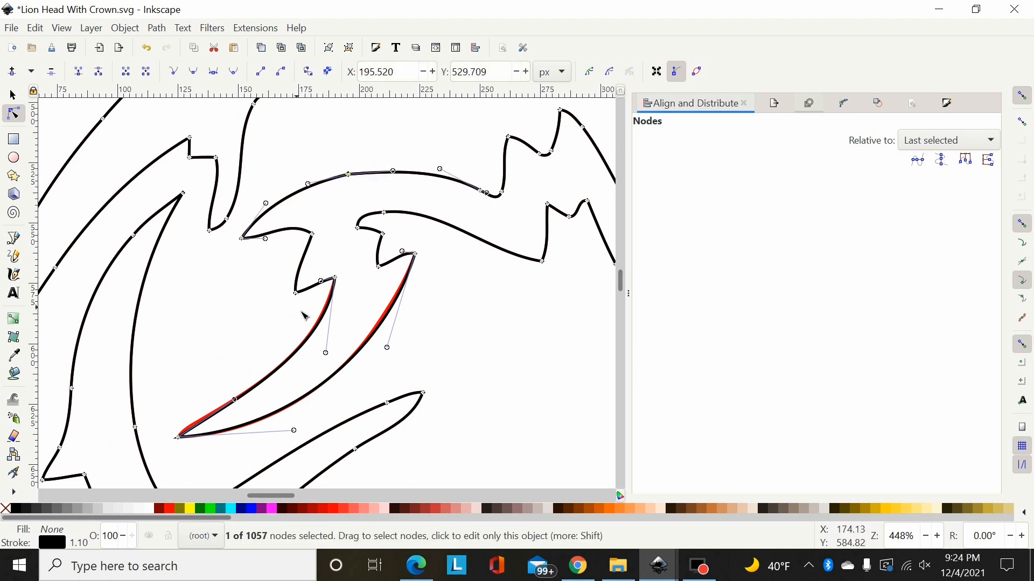
{"action": "key", "text": "Delete"}
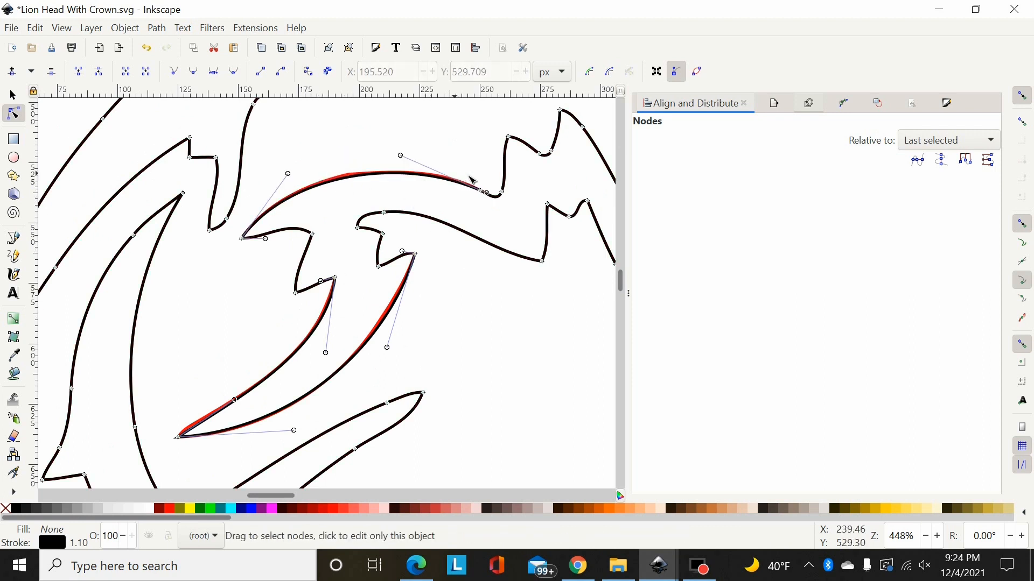
Delete the node near the left end of the wavy curve below the arch and adjust both handles toward the red outline
{"action": "scroll", "coordinate": [523, 220], "scroll_direction": "up", "scroll_amount": 2}
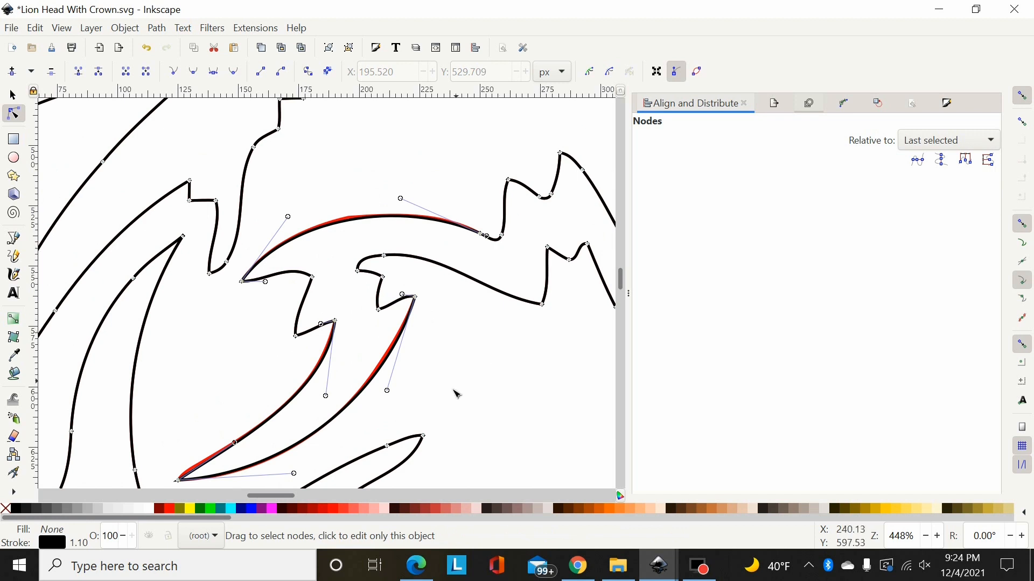
{"action": "left_click_drag", "start_coordinate": [286, 496], "coordinate": [296, 502]}
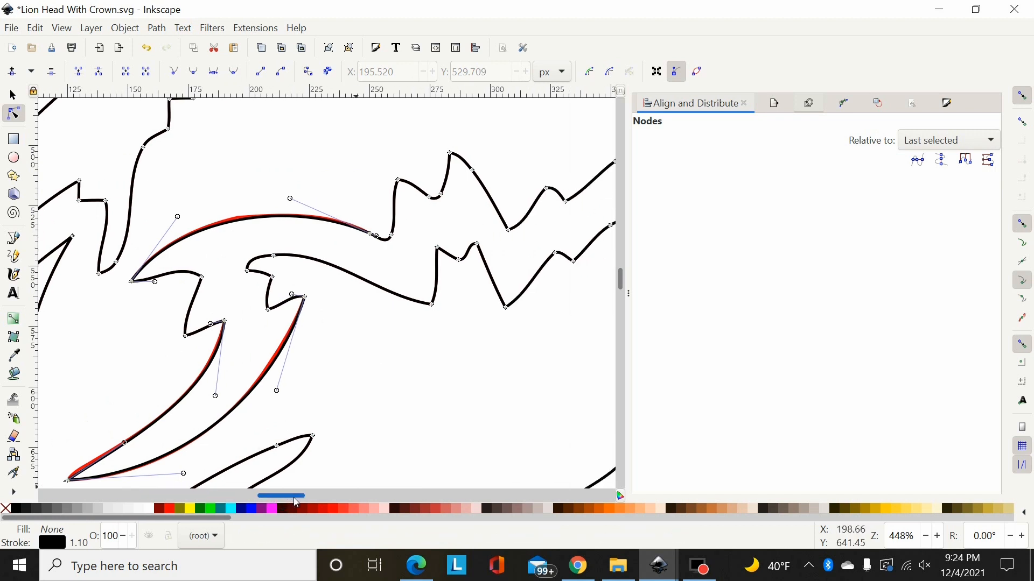
{"action": "key", "text": "plus"}
{"action": "key", "text": "plus"}
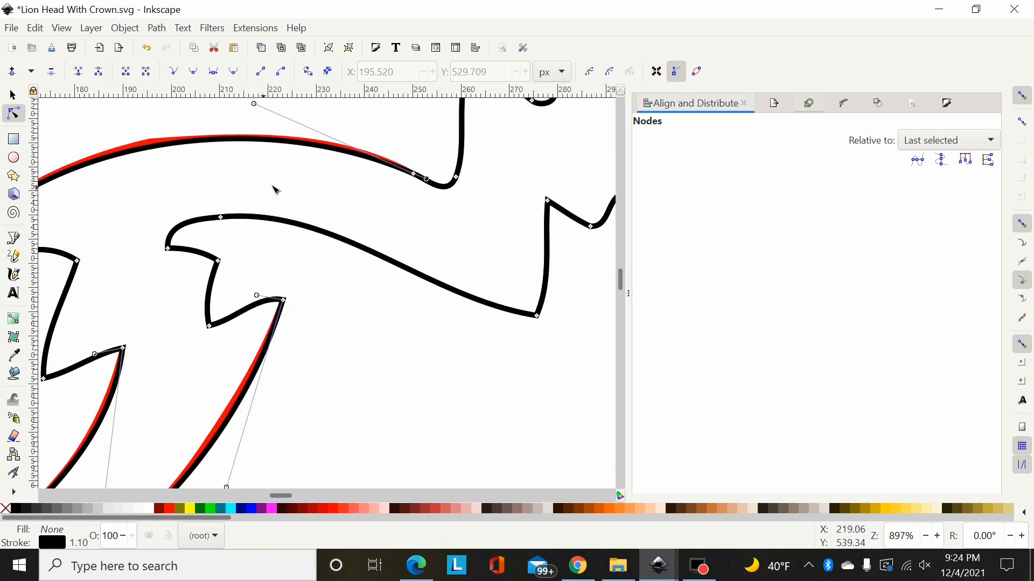
{"action": "left_click_drag", "start_coordinate": [280, 183], "coordinate": [214, 222]}
{"action": "key", "text": "Delete"}
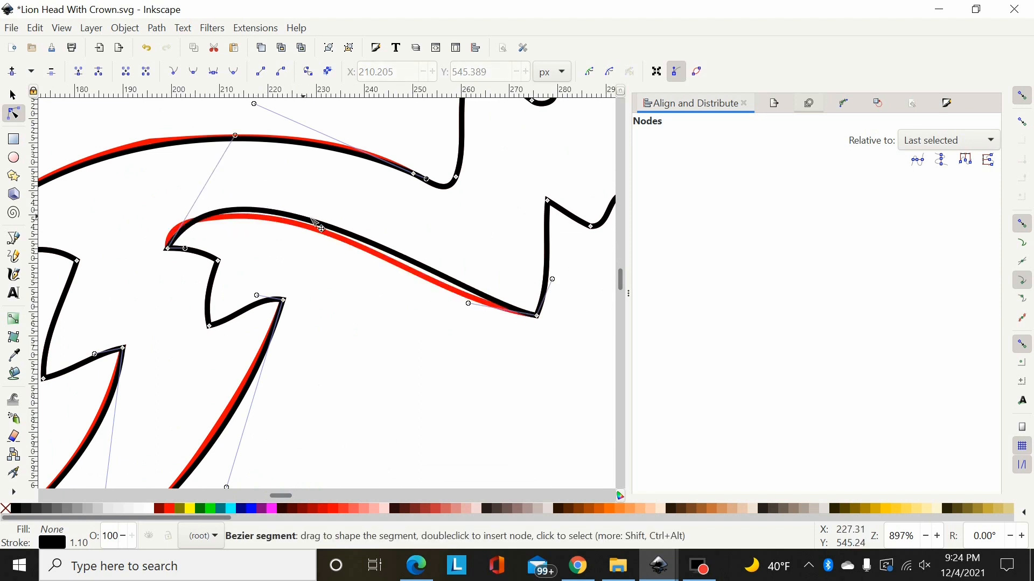
{"action": "left_click", "coordinate": [233, 139]}
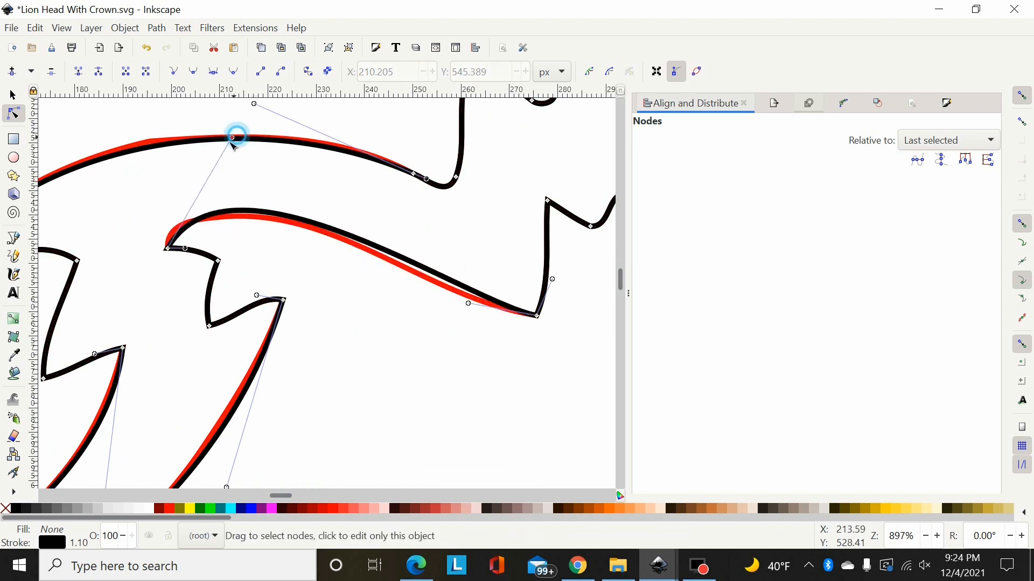
{"action": "left_click_drag", "start_coordinate": [232, 139], "coordinate": [211, 150]}
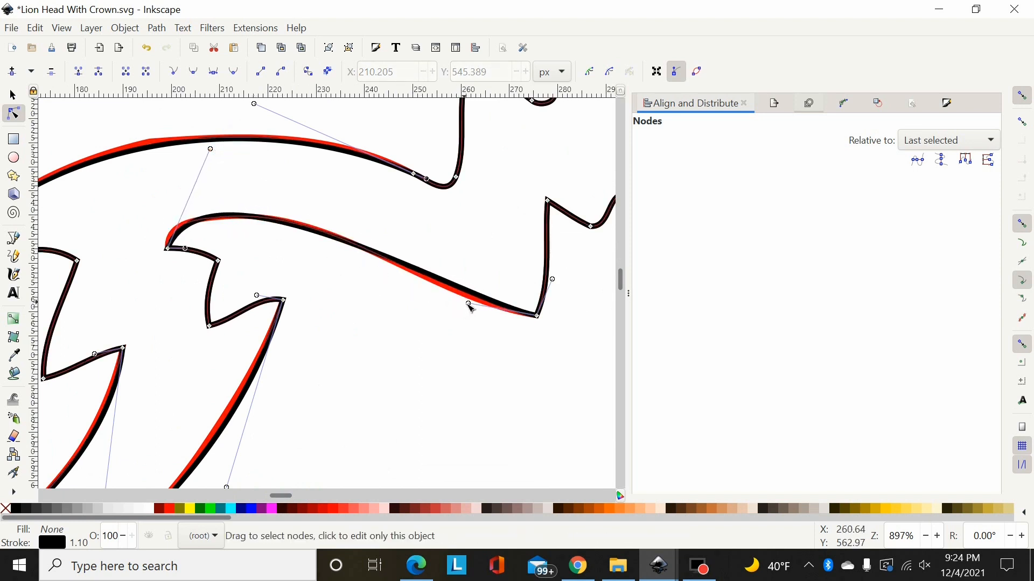
{"action": "left_click_drag", "start_coordinate": [470, 304], "coordinate": [446, 304]}
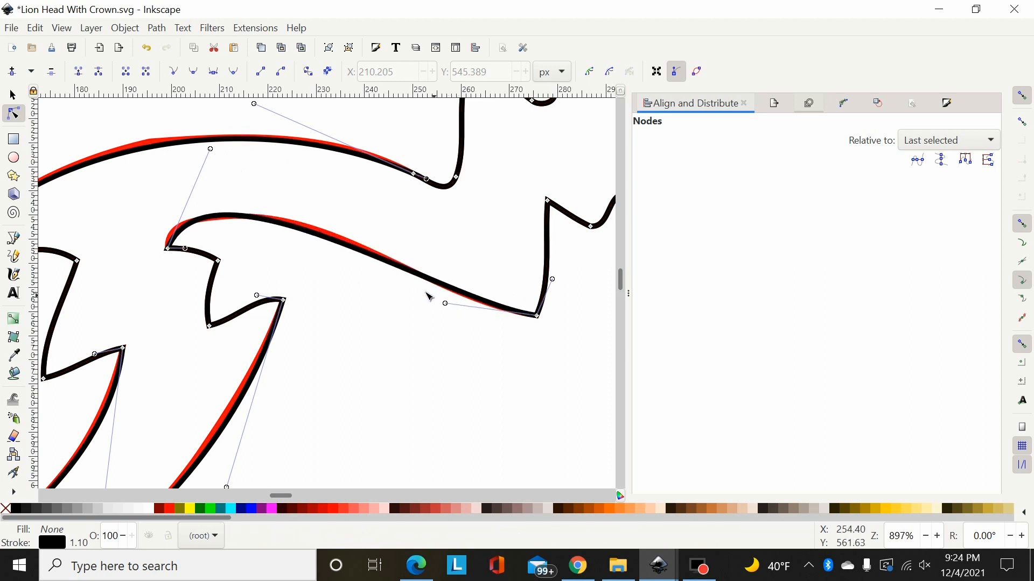
{"action": "left_click_drag", "start_coordinate": [211, 149], "coordinate": [255, 155]}
Replace the two nodes of the rounded corner at the arch's right end with one inserted node and adjust the arch's right handle
{"action": "scroll", "coordinate": [518, 244], "scroll_direction": "up", "scroll_amount": 4}
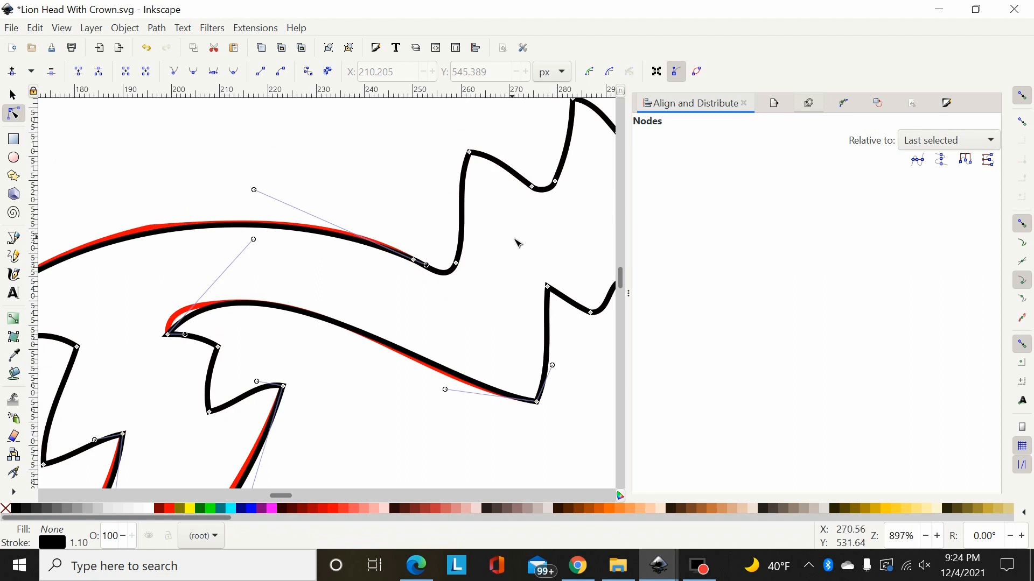
{"action": "double_click", "coordinate": [457, 279]}
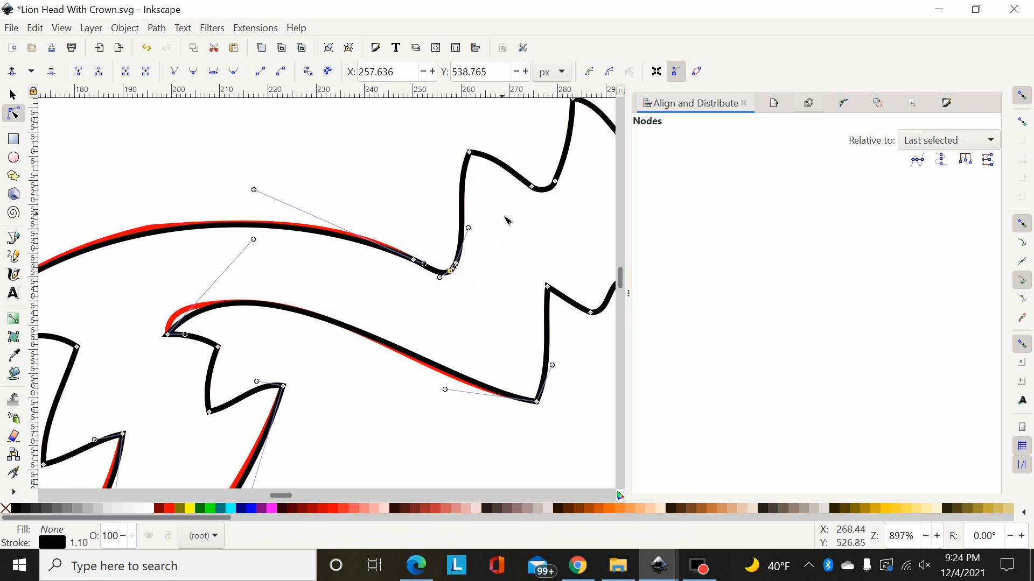
{"action": "left_click_drag", "start_coordinate": [506, 213], "coordinate": [356, 291]}
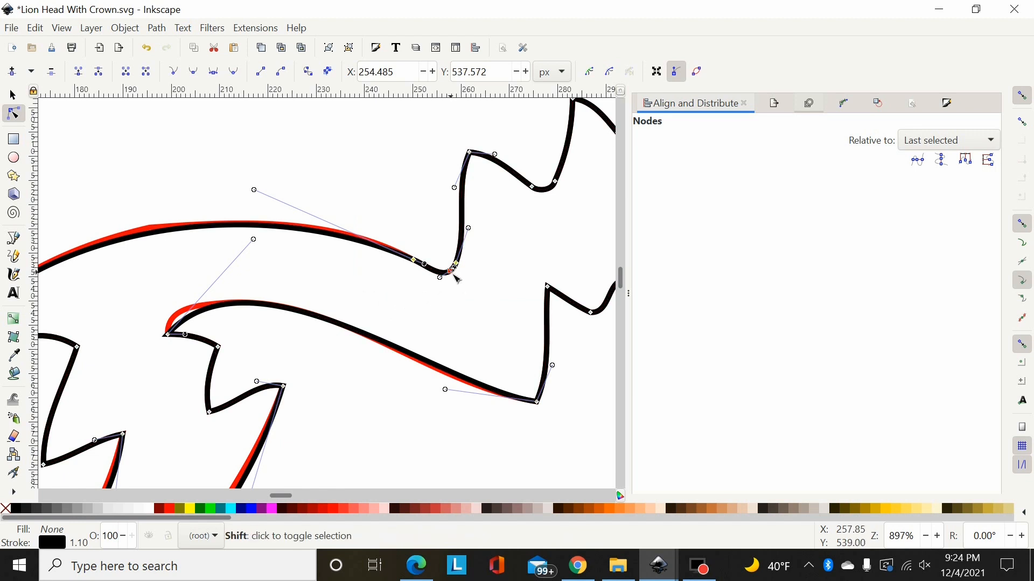
{"action": "key", "text": "shift+j"}
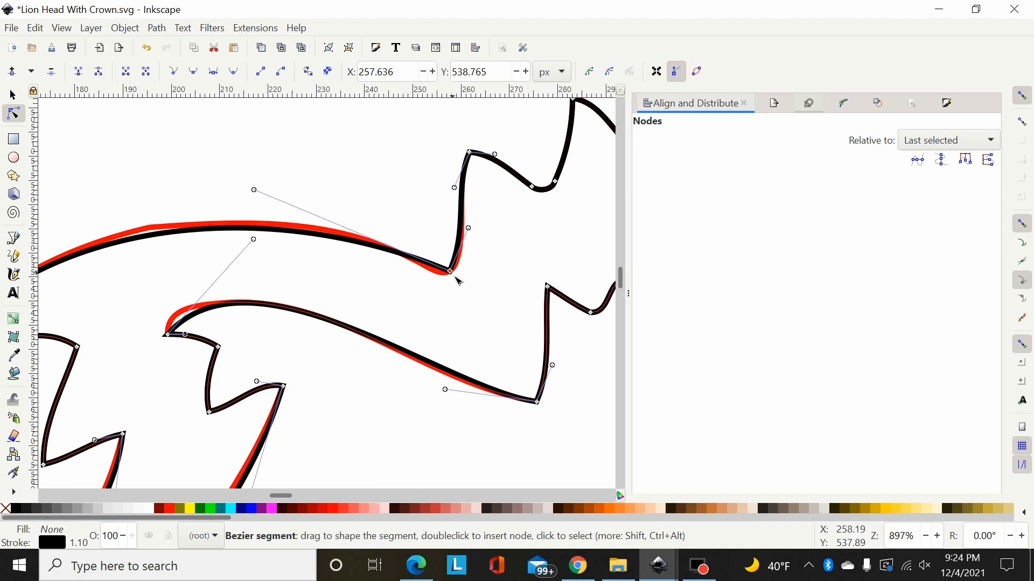
{"action": "left_click_drag", "start_coordinate": [253, 190], "coordinate": [229, 178]}
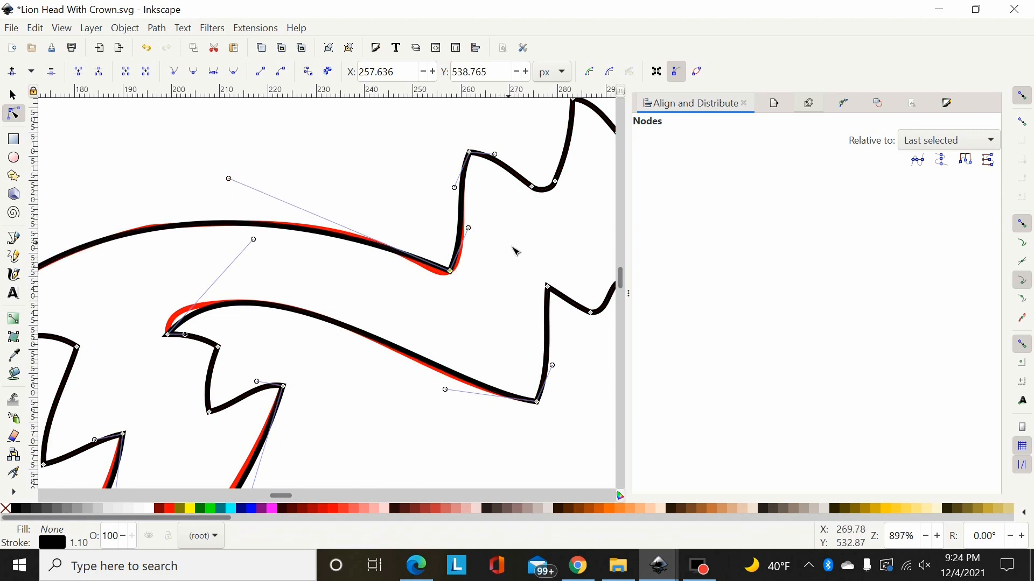
Try moving the left handle of the left node on the lower crown band's upper edge, and undo the change
{"action": "key", "text": "minus"}
{"action": "key", "text": "minus"}
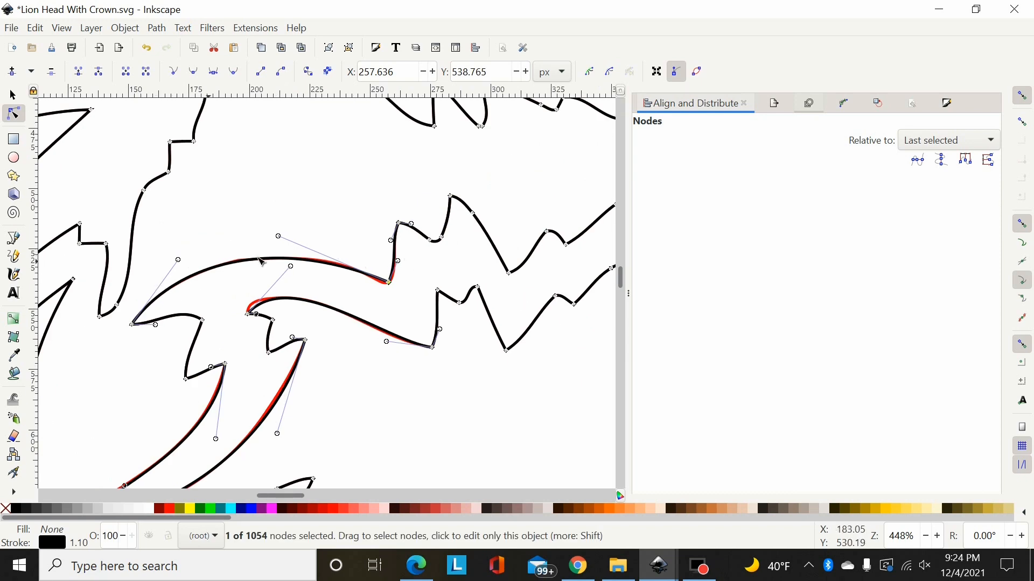
{"action": "scroll", "coordinate": [474, 269], "scroll_direction": "up", "scroll_amount": 5}
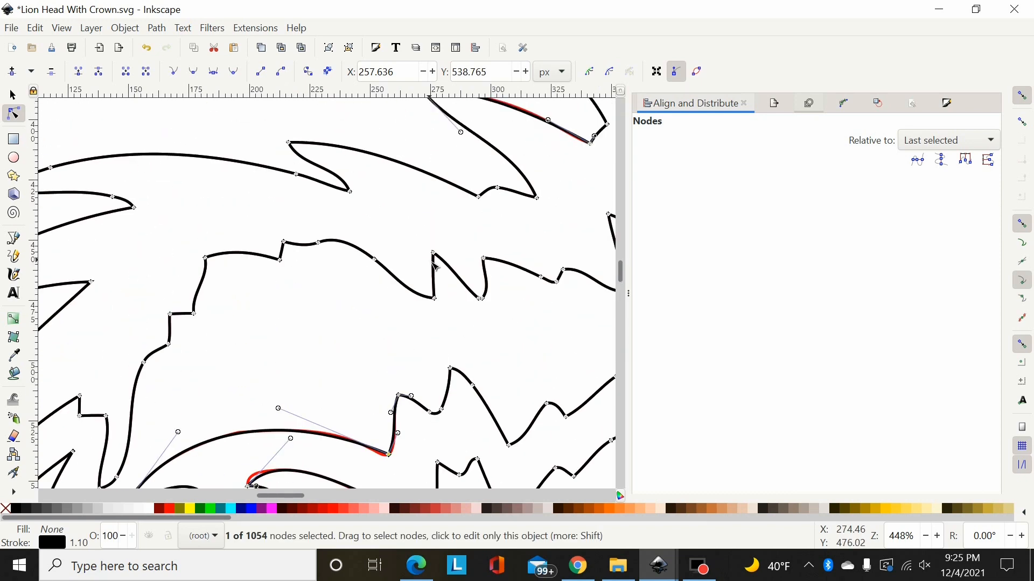
{"action": "scroll", "coordinate": [436, 266], "scroll_direction": "up", "scroll_amount": 8}
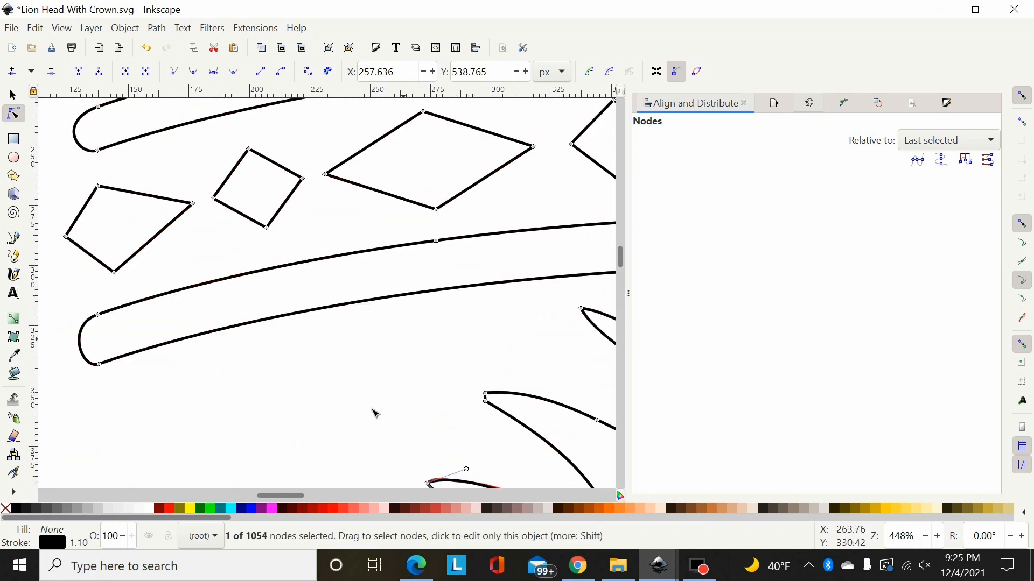
{"action": "scroll", "coordinate": [275, 501], "scroll_direction": "right", "scroll_amount": 3}
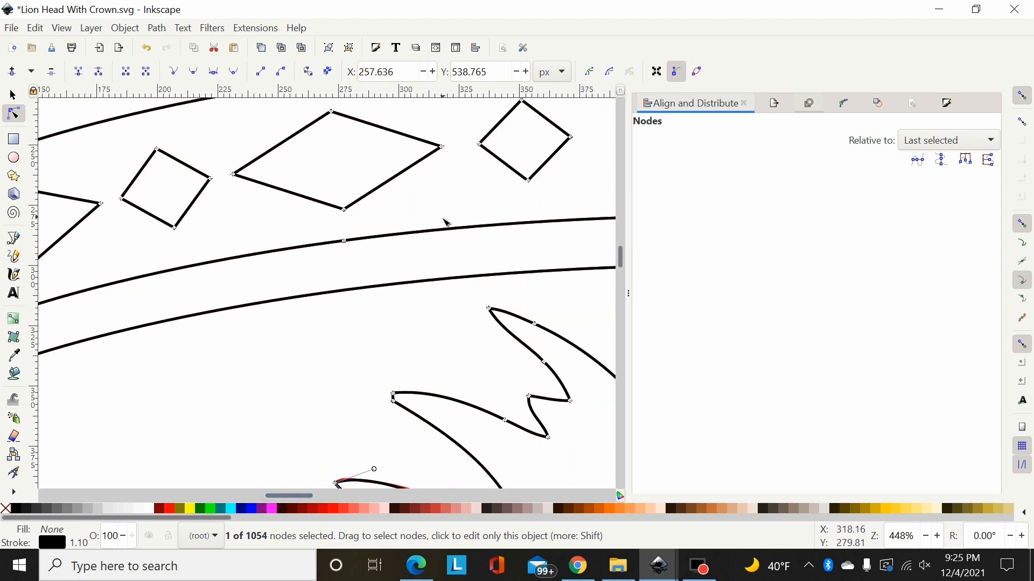
{"action": "left_click_drag", "start_coordinate": [404, 214], "coordinate": [330, 279]}
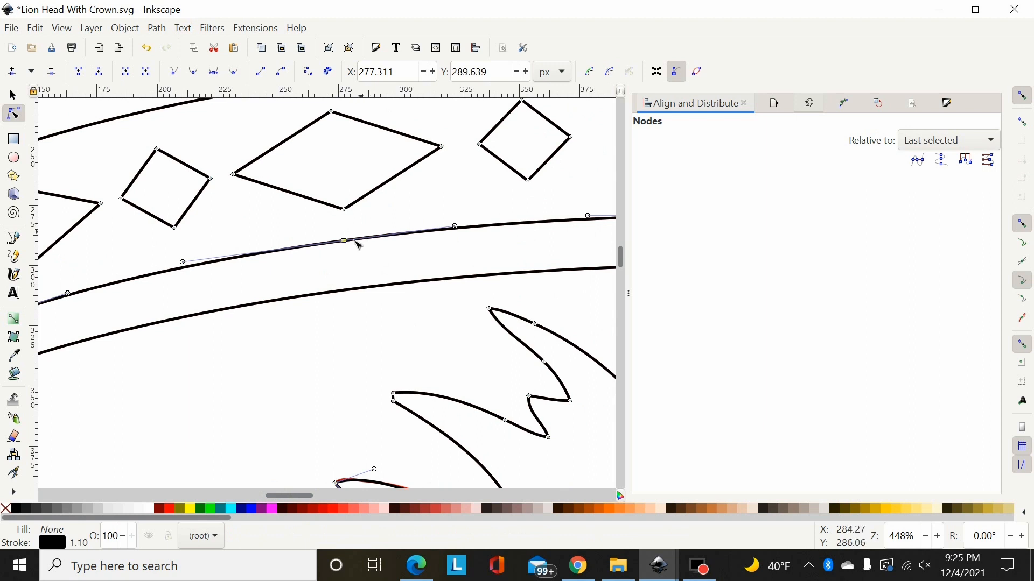
{"action": "mouse_move", "coordinate": [190, 264]}
{"action": "left_mouse_down"}
{"action": "mouse_move", "coordinate": [209, 272]}
{"action": "mouse_move", "coordinate": [210, 263]}
{"action": "left_mouse_up"}
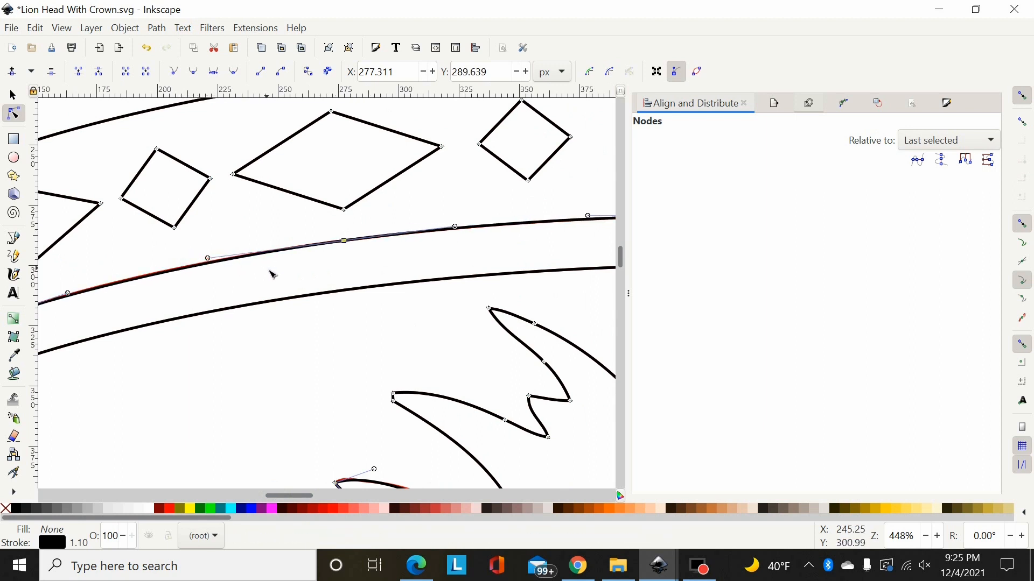
{"action": "key", "text": "ctrl+z"}
Try moving the right handle of the centre node on the lower crown band's upper edge upward, and undo the move
{"action": "scroll", "coordinate": [357, 386], "scroll_direction": "right", "scroll_amount": 10}
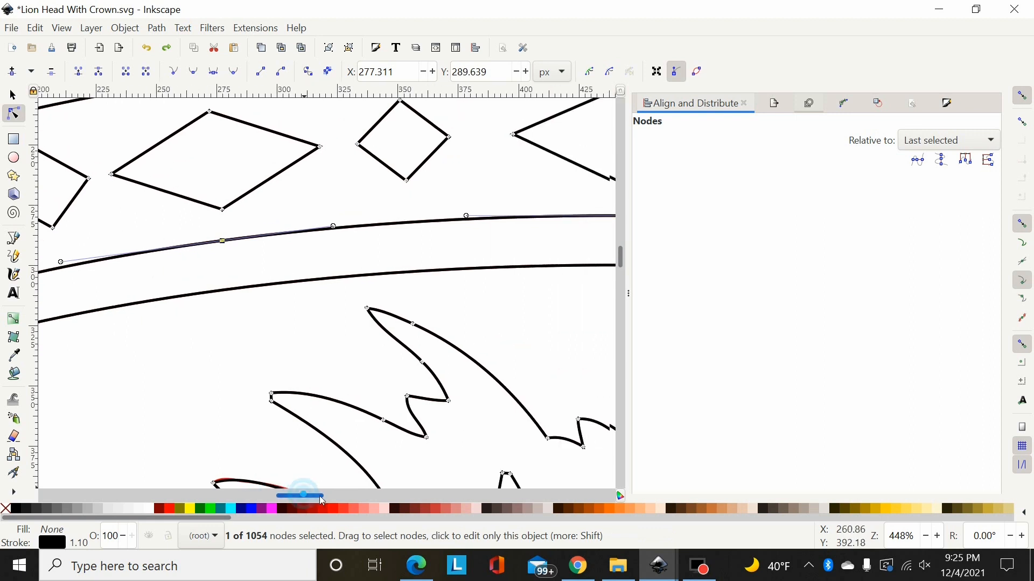
{"action": "left_click", "coordinate": [375, 216]}
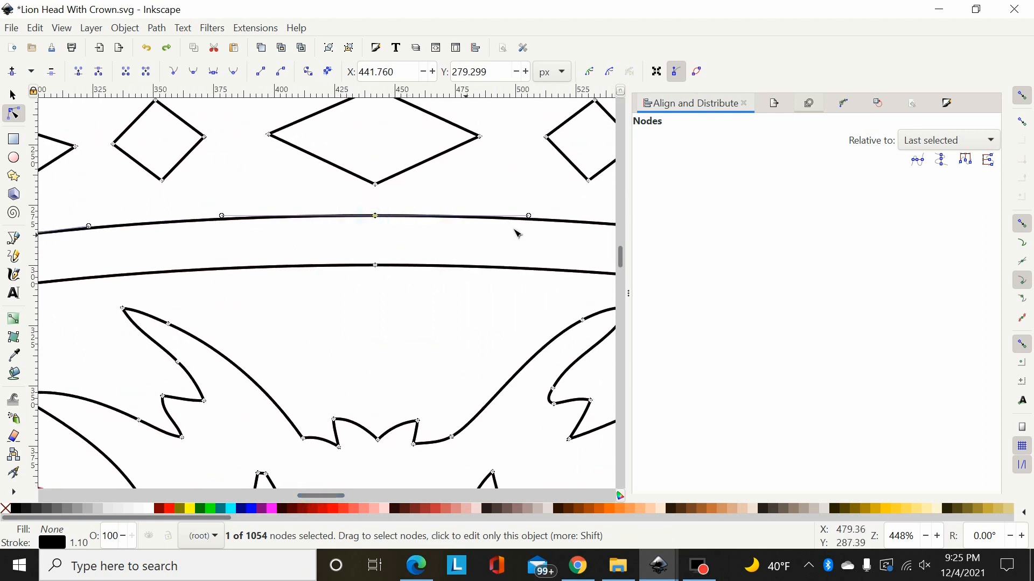
{"action": "left_click_drag", "start_coordinate": [529, 217], "coordinate": [527, 175]}
{"action": "key", "text": "ctrl+z"}
Convert the centre nodes of the two lower and three upper crown band curves to smooth nodes
{"action": "left_click_drag", "start_coordinate": [458, 192], "coordinate": [316, 307]}
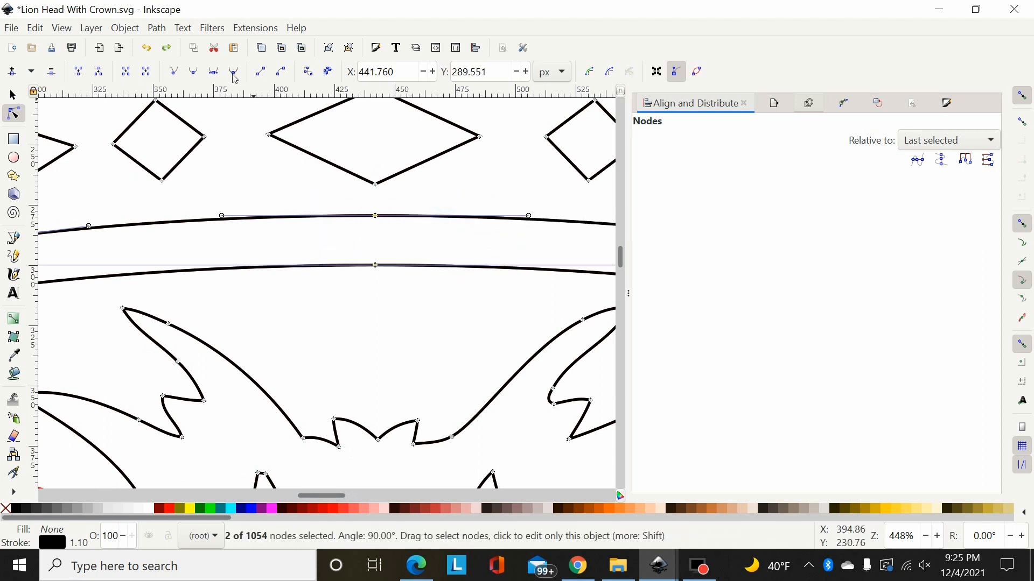
{"action": "left_click", "coordinate": [198, 73]}
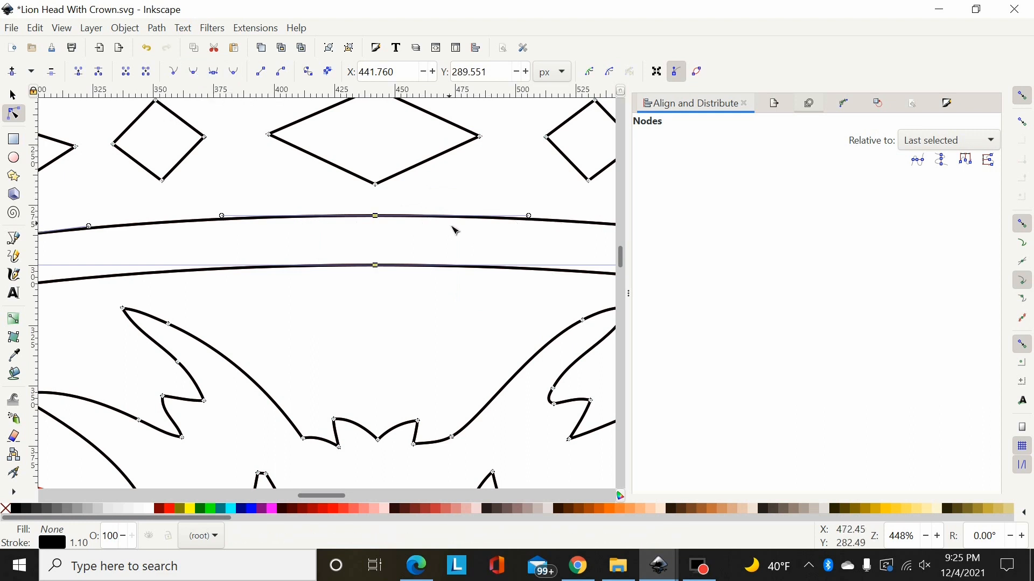
{"action": "scroll", "coordinate": [506, 283], "scroll_direction": "up", "scroll_amount": 10}
{"action": "left_click_drag", "start_coordinate": [403, 153], "coordinate": [350, 285]}
{"action": "scroll", "coordinate": [409, 414], "scroll_direction": "down", "scroll_amount": 4}
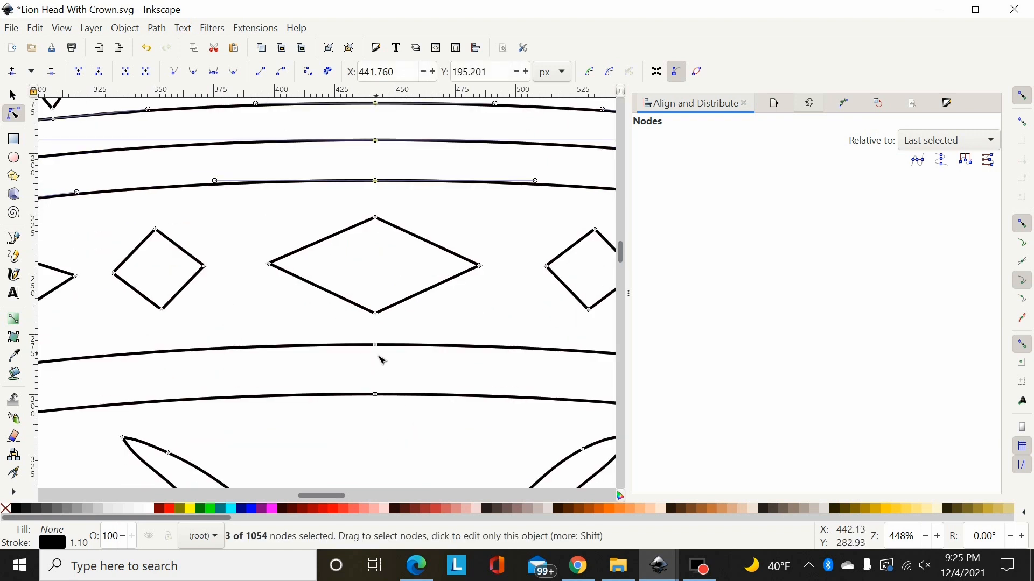
{"action": "scroll", "coordinate": [414, 178], "scroll_direction": "up", "scroll_amount": 2}
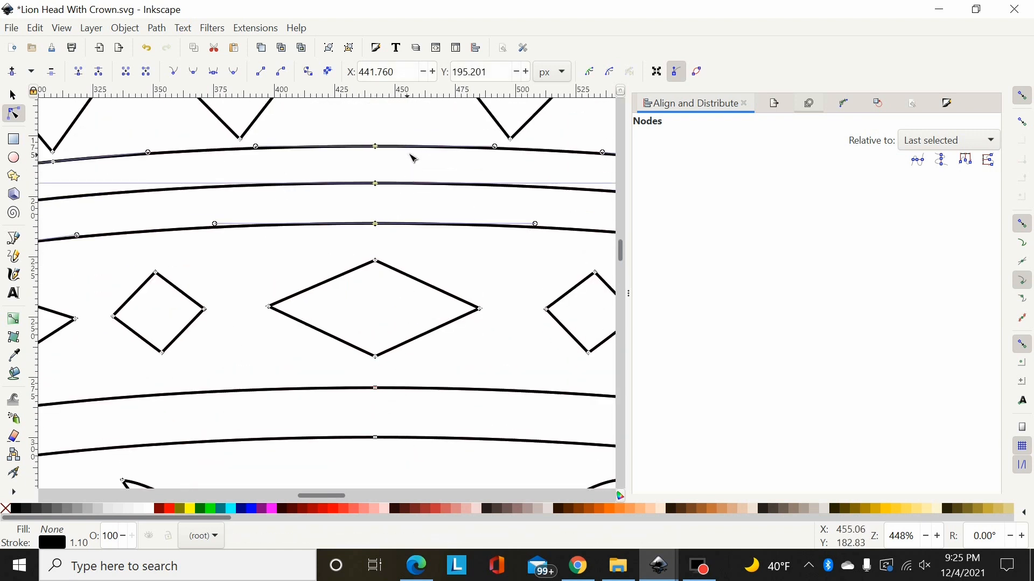
{"action": "left_click_drag", "start_coordinate": [404, 125], "coordinate": [334, 248]}
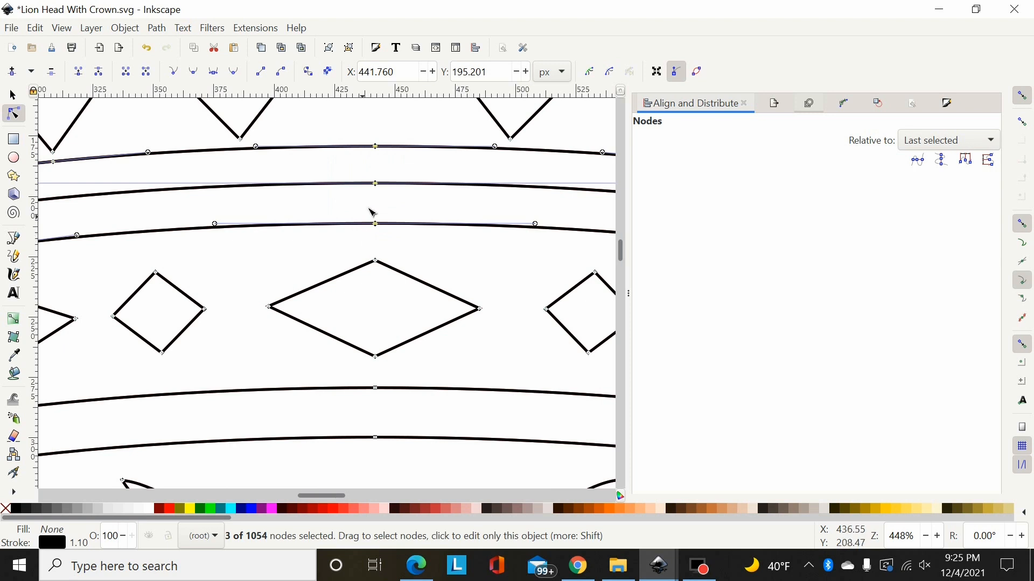
{"action": "left_click", "coordinate": [192, 71]}
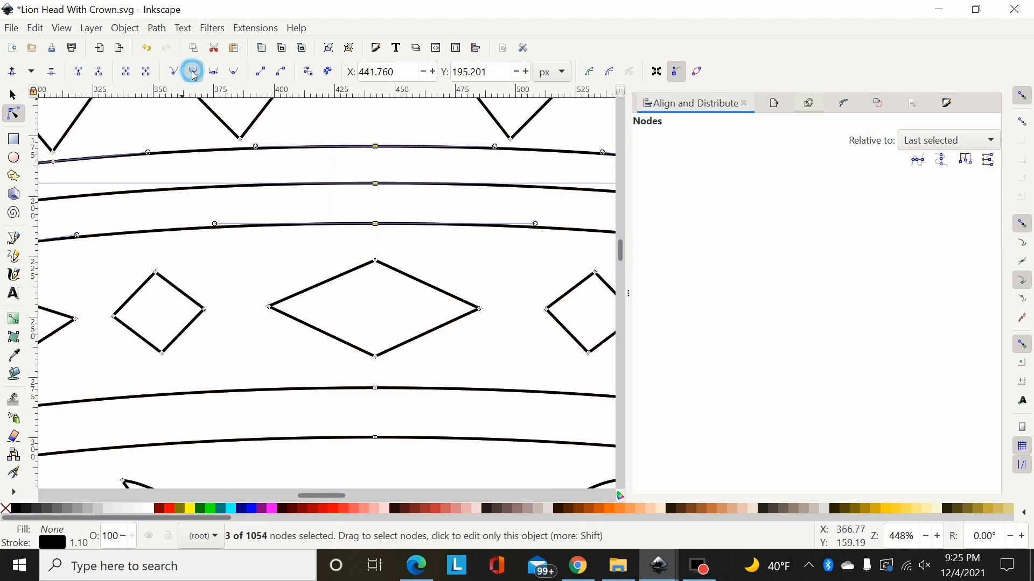
{"action": "left_click", "coordinate": [417, 241]}
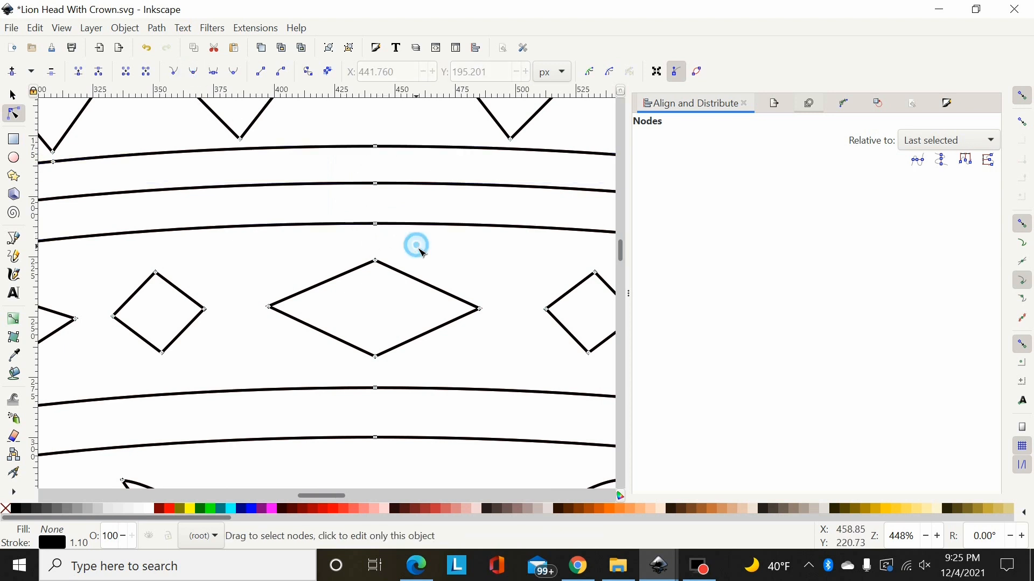
Delete the two intermediate nodes near the tip of the left mane spike just below the crown
{"action": "scroll", "coordinate": [415, 356], "scroll_direction": "down", "scroll_amount": 5}
{"action": "scroll", "coordinate": [415, 361], "scroll_direction": "down", "scroll_amount": 6}
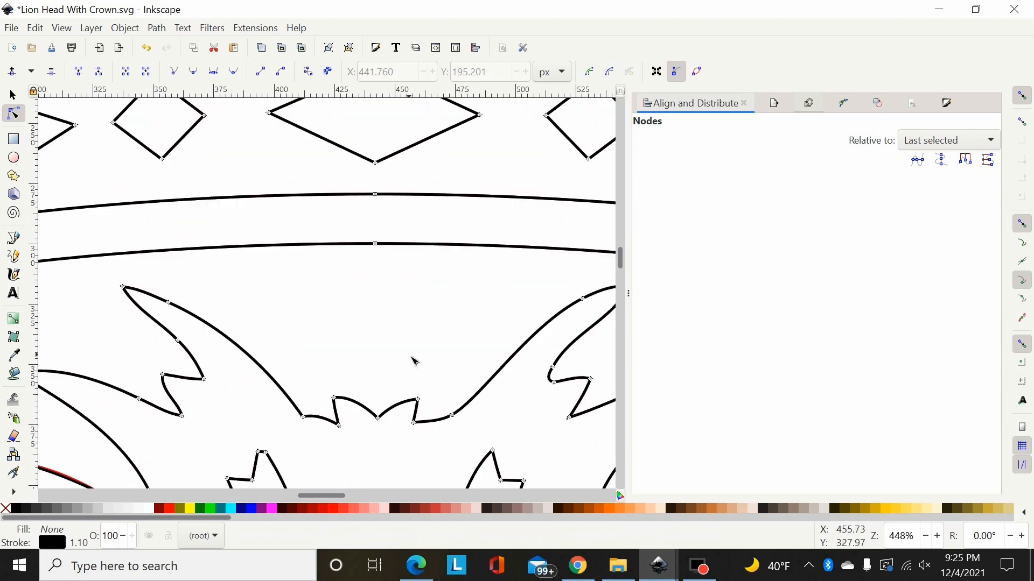
{"action": "left_click_drag", "start_coordinate": [231, 239], "coordinate": [148, 309]}
{"action": "key", "text": "Delete"}
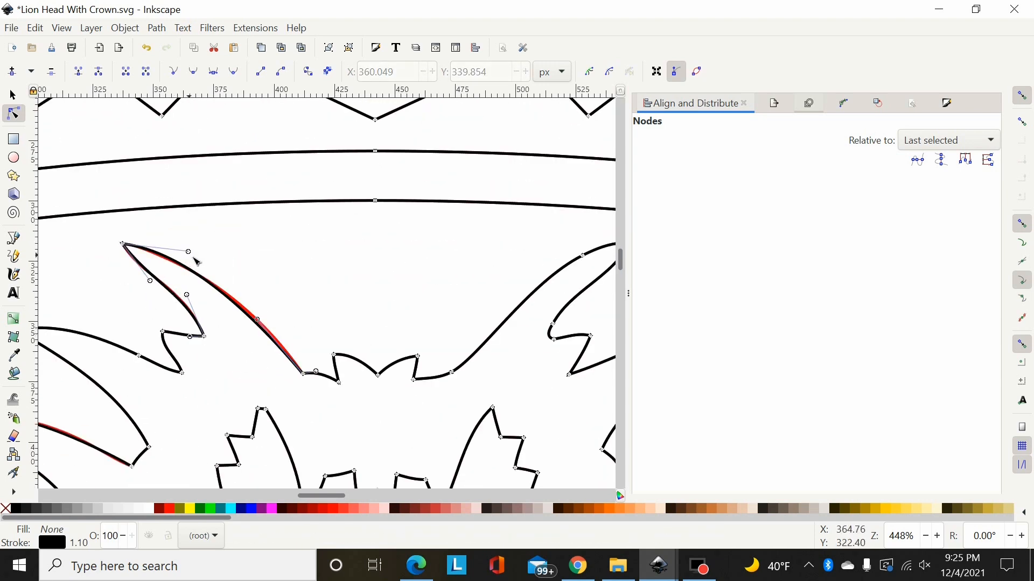
Adjust the handles of that spike's tip node and outer base node to bring its edges closer to the red reference
{"action": "left_click_drag", "start_coordinate": [150, 278], "coordinate": [154, 279]}
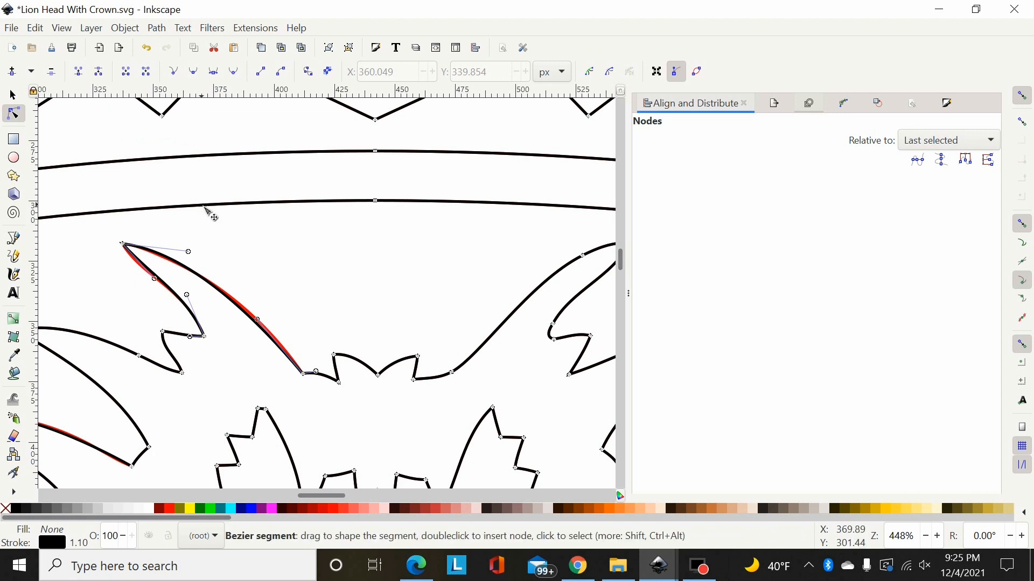
{"action": "left_click", "coordinate": [155, 279]}
{"action": "left_click_drag", "start_coordinate": [156, 279], "coordinate": [206, 261]}
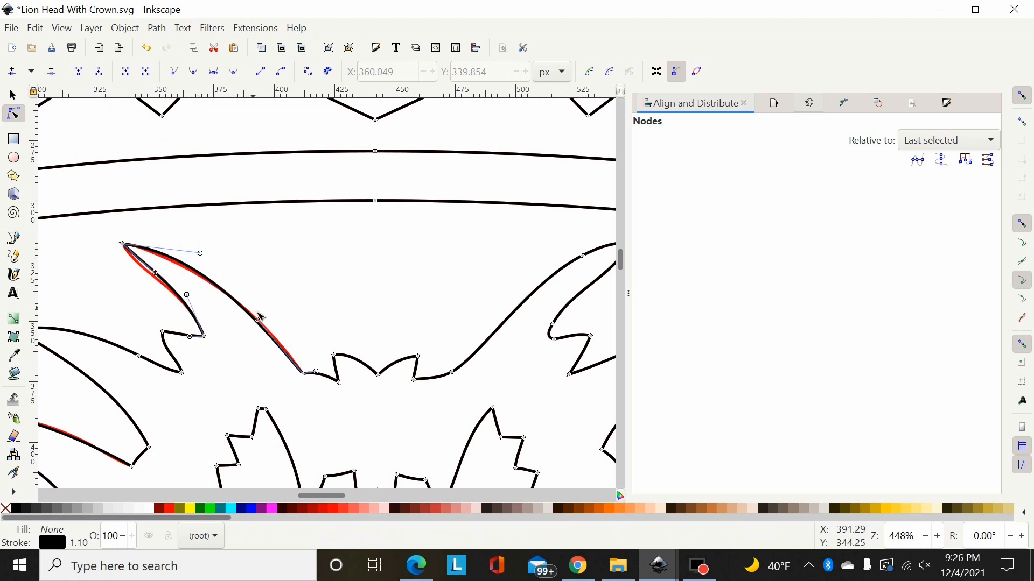
{"action": "left_click_drag", "start_coordinate": [259, 321], "coordinate": [276, 330]}
{"action": "scroll", "coordinate": [307, 314], "scroll_direction": "down", "scroll_amount": 4}
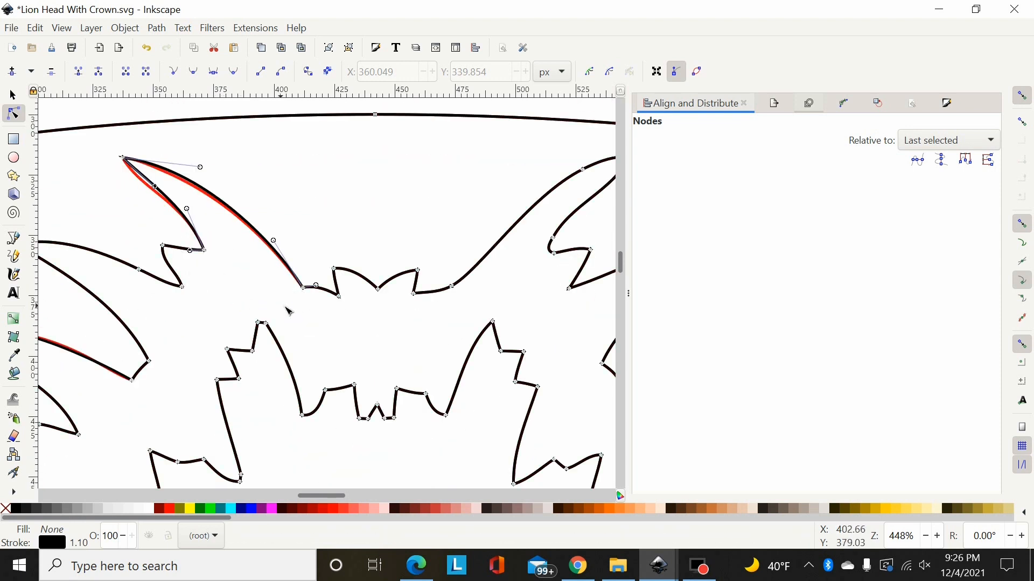
Join the nodes at the blunt tip of the next mane spike to the left into one and adjust the tip's upper handle
{"action": "left_click_drag", "start_coordinate": [332, 497], "coordinate": [311, 497]}
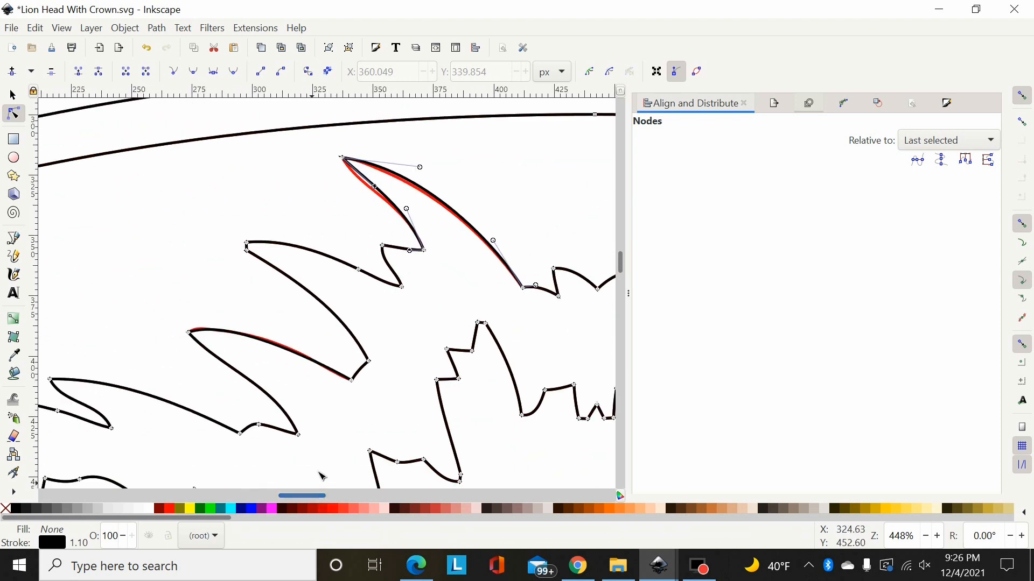
{"action": "key", "text": "plus"}
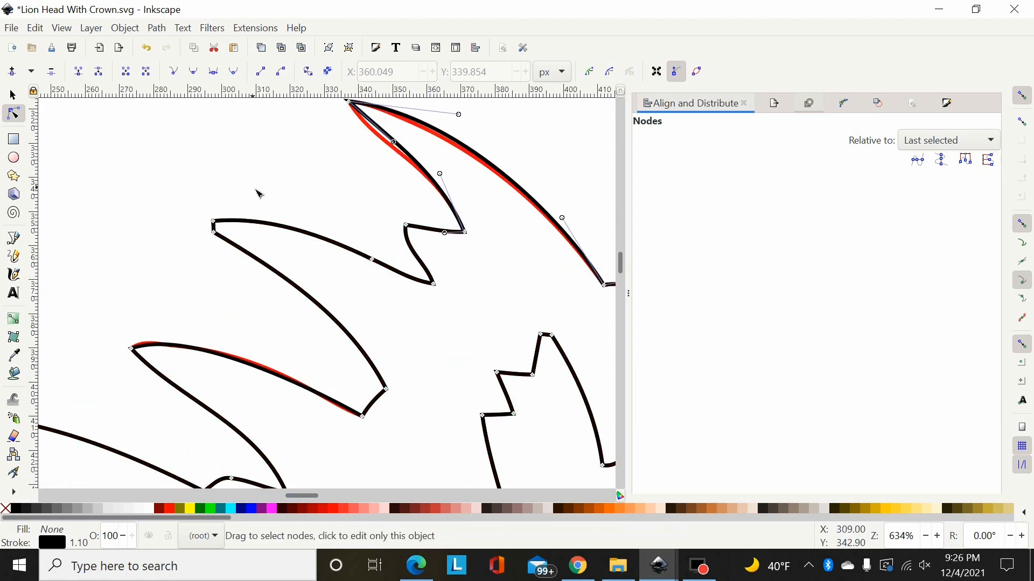
{"action": "left_click_drag", "start_coordinate": [259, 193], "coordinate": [137, 300]}
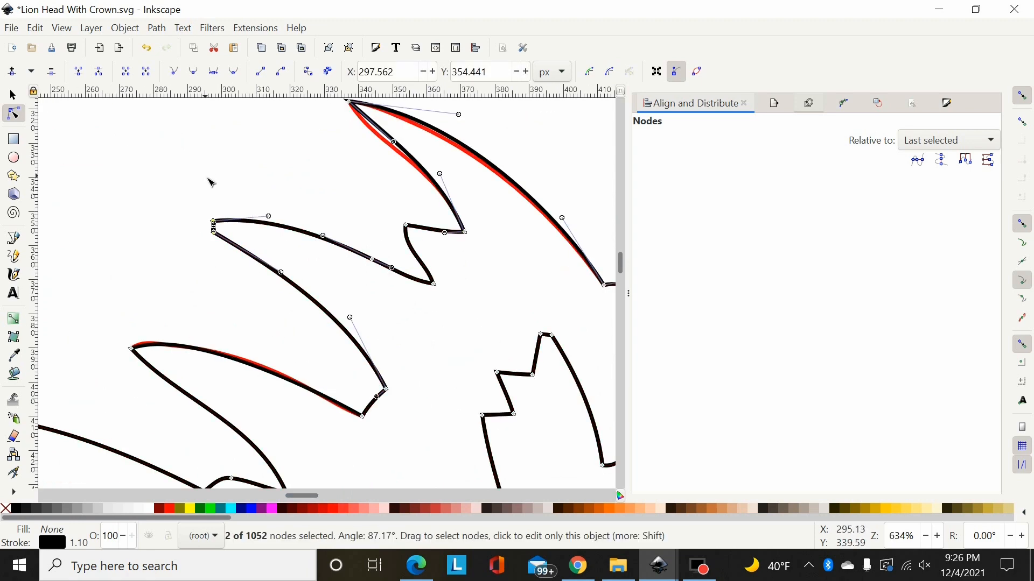
{"action": "key", "text": "plus"}
{"action": "key", "text": "plus"}
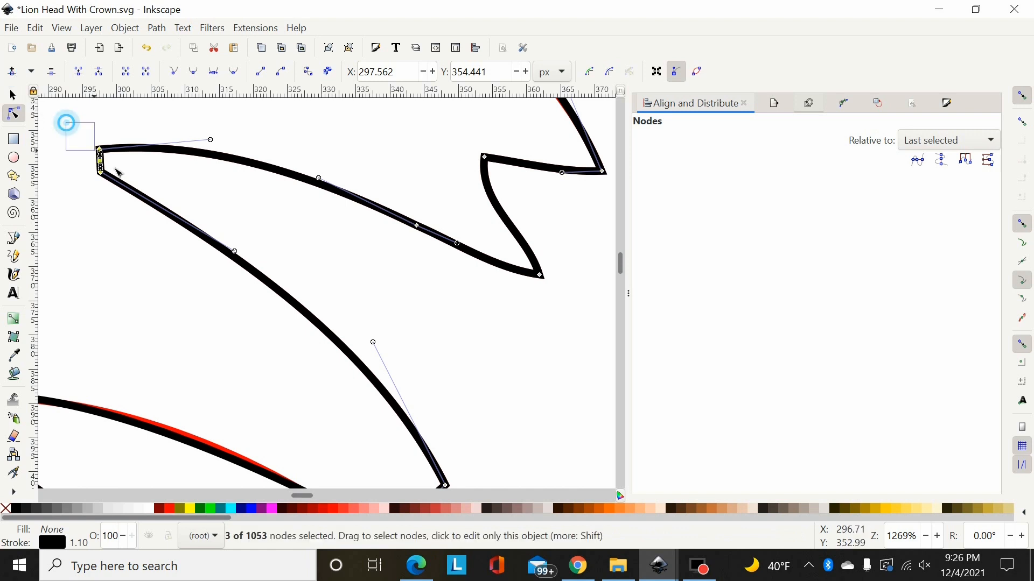
{"action": "left_click_drag", "start_coordinate": [64, 122], "coordinate": [132, 194]}
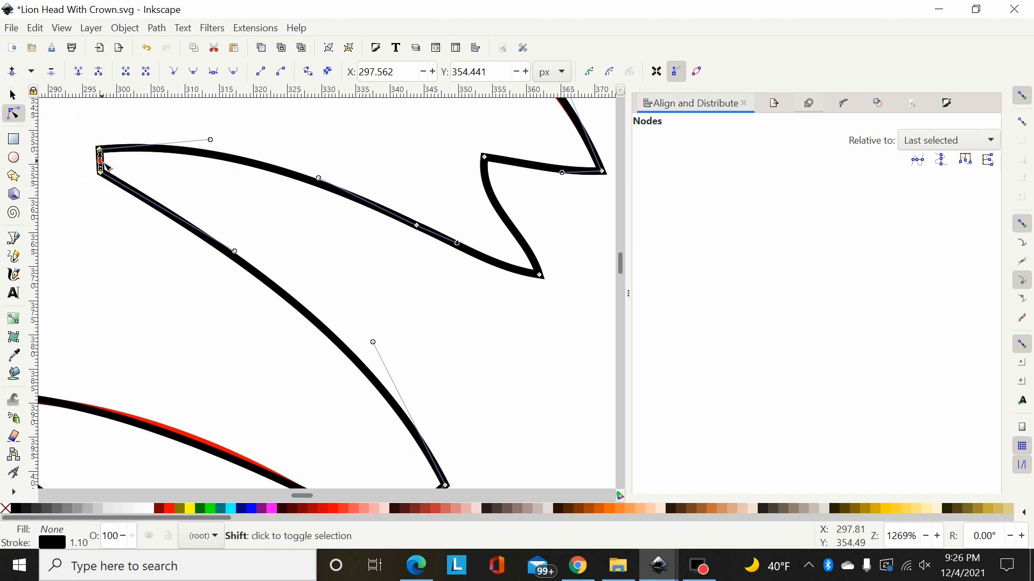
{"action": "key", "text": "shift+j"}
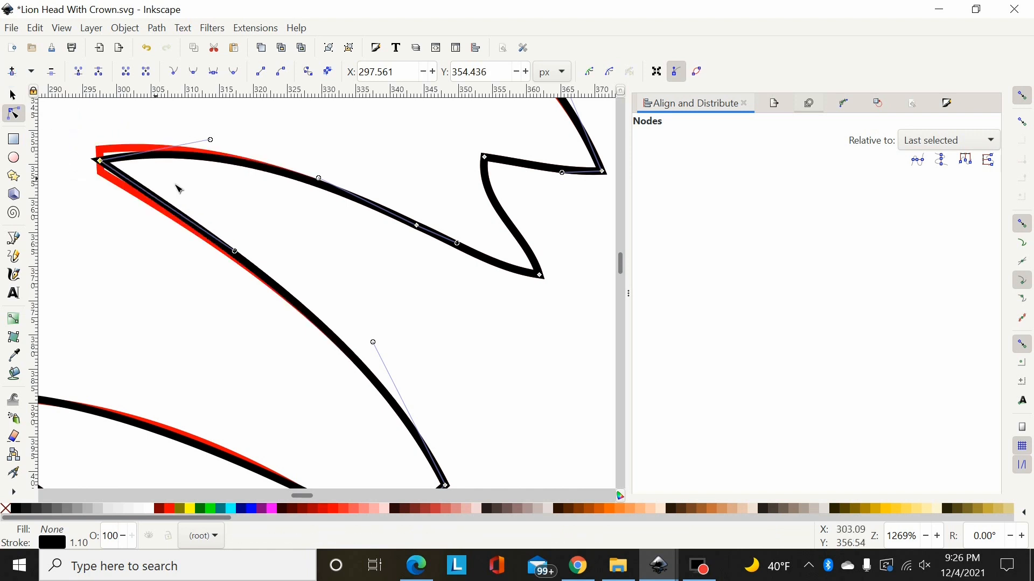
{"action": "left_click_drag", "start_coordinate": [214, 144], "coordinate": [227, 138]}
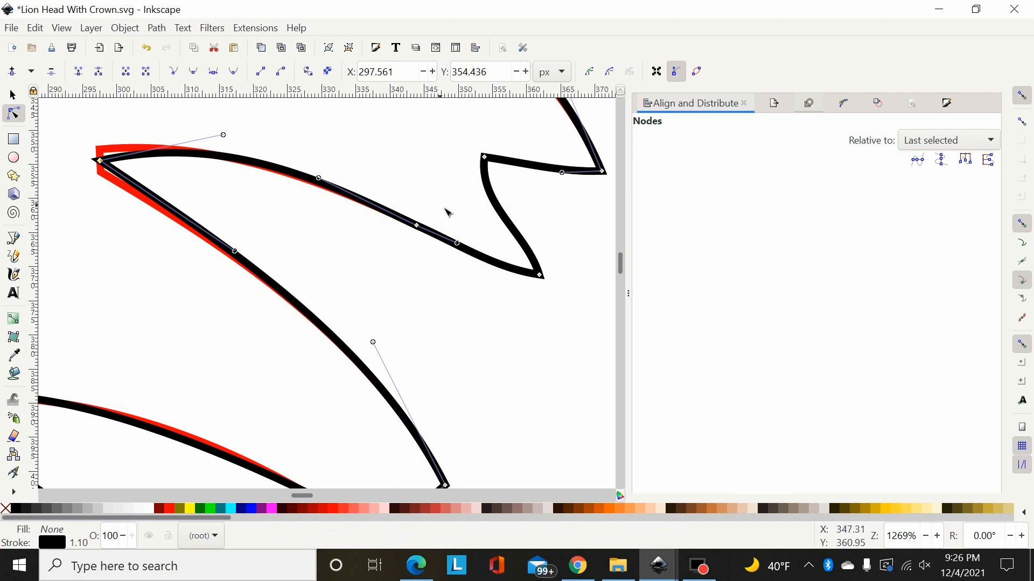
Delete the intermediate node along the upper edge of the same mane spike
{"action": "key", "text": "minus"}
{"action": "key", "text": "minus"}
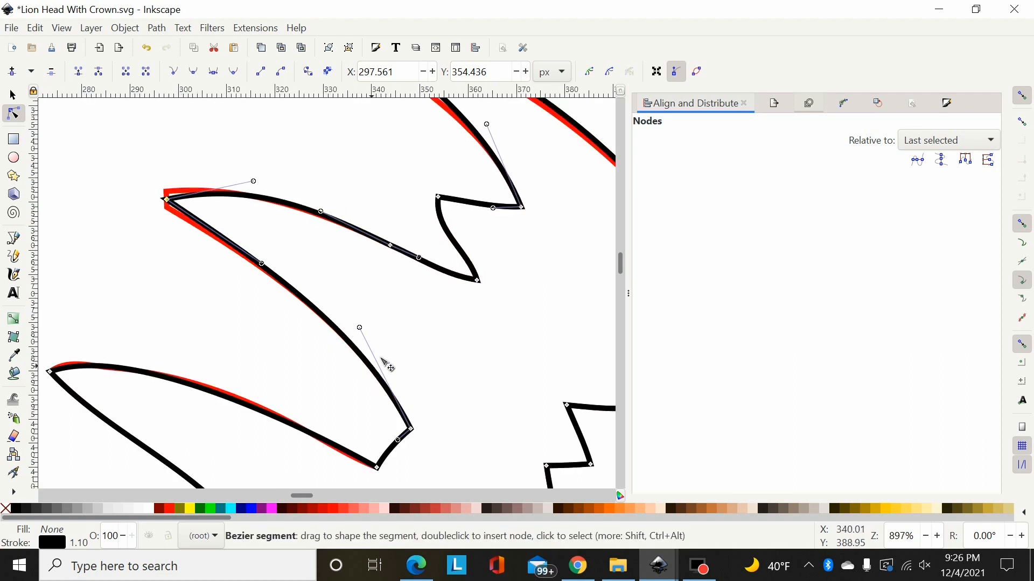
{"action": "mouse_move", "coordinate": [355, 230]}
{"action": "left_mouse_down"}
{"action": "mouse_move", "coordinate": [385, 272]}
{"action": "mouse_move", "coordinate": [351, 246]}
{"action": "left_mouse_up"}
{"action": "key", "text": "Delete"}
Examine the remaining nodes along the lower mane edge and across the whole lion path
{"action": "scroll", "coordinate": [448, 327], "scroll_direction": "down", "scroll_amount": 10}
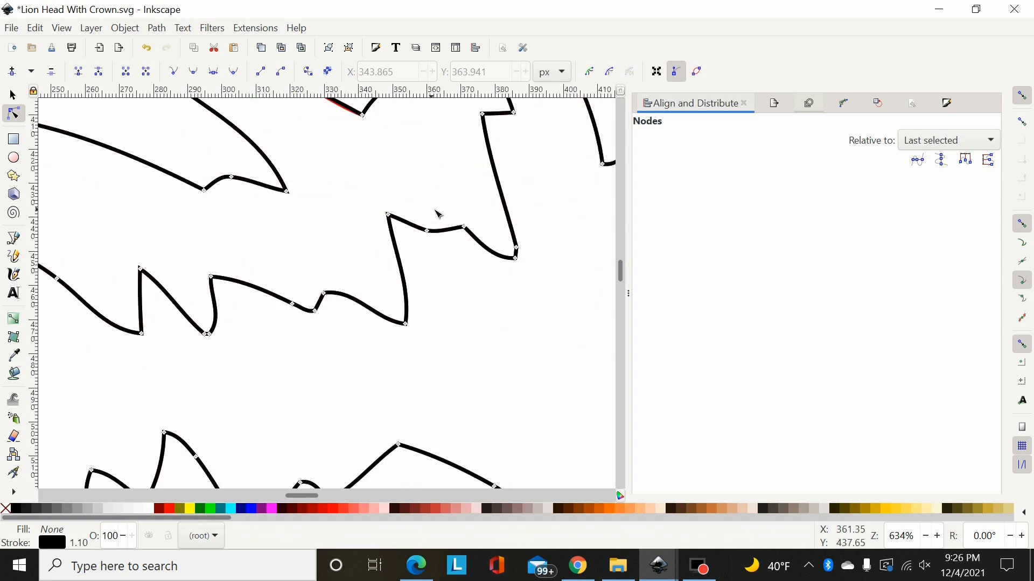
{"action": "left_click", "coordinate": [427, 231]}
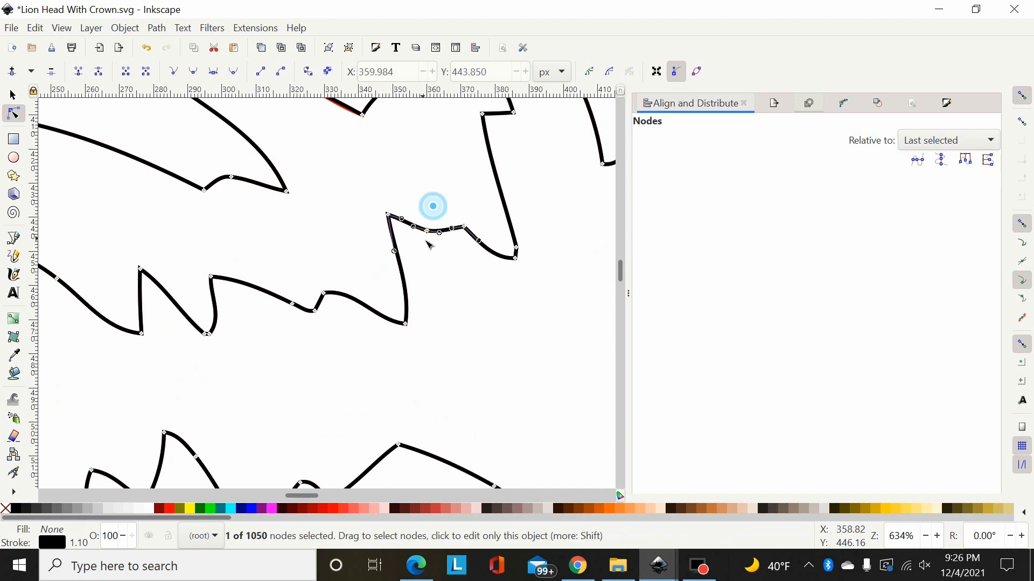
{"action": "left_click", "coordinate": [480, 326]}
{"action": "key", "text": "minus"}
{"action": "key", "text": "minus"}
{"action": "key", "text": "minus"}
{"action": "key", "text": "minus"}
{"action": "key", "text": "minus"}
{"action": "key", "text": "minus"}
{"action": "key", "text": "minus"}
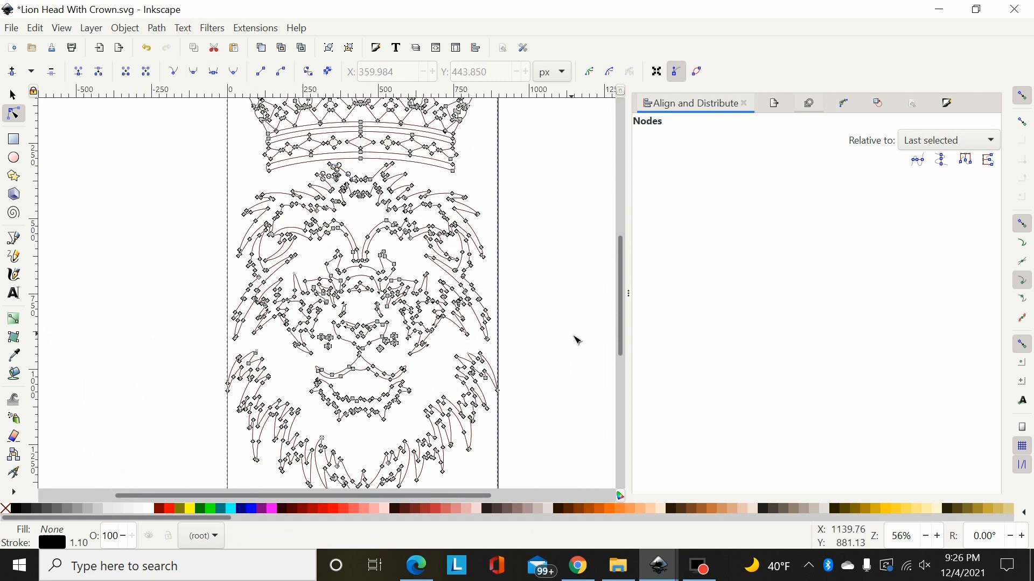
{"action": "left_click", "coordinate": [557, 333]}
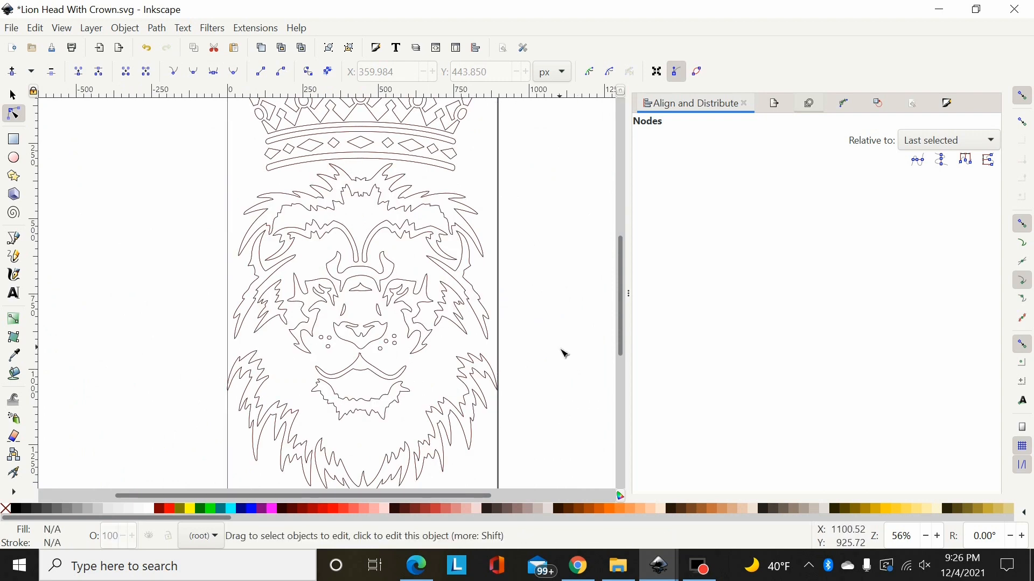
Convert the two nodes on the upper curve of the shape around the left eye to smooth nodes
{"action": "scroll", "coordinate": [429, 323], "scroll_direction": "up", "scroll_amount": 7}
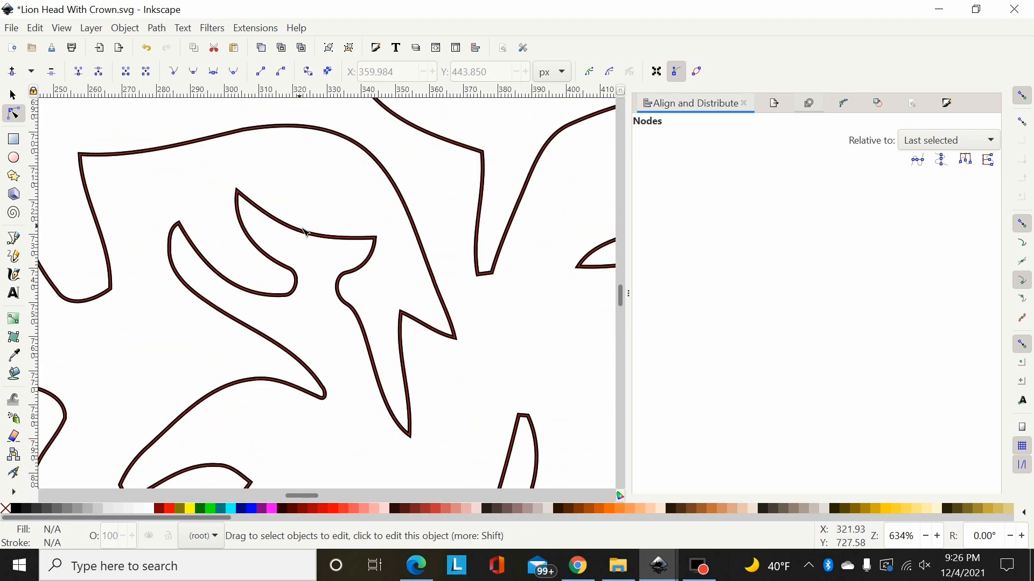
{"action": "left_click", "coordinate": [305, 233]}
{"action": "left_click_drag", "start_coordinate": [249, 126], "coordinate": [294, 119]}
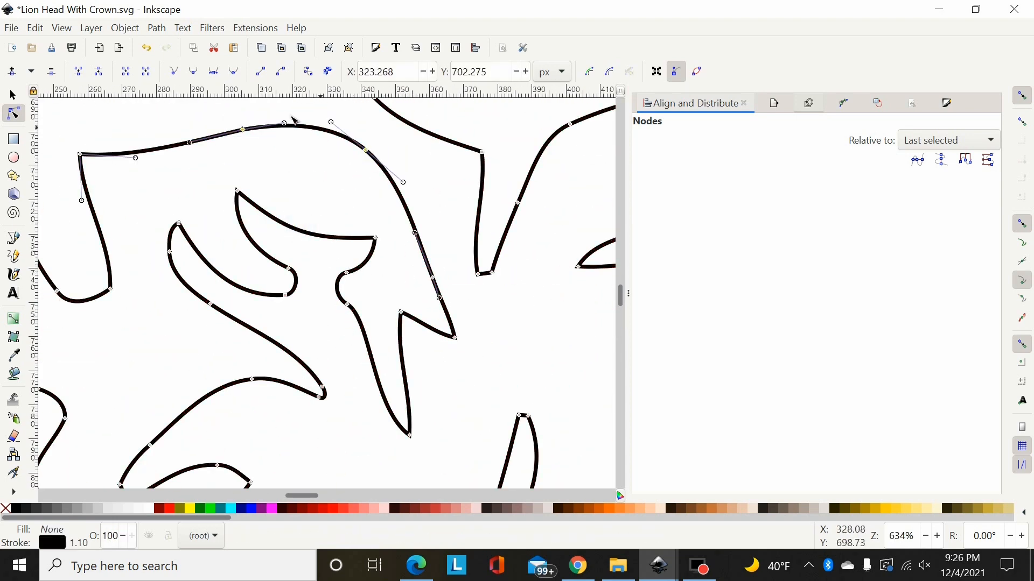
{"action": "left_click", "coordinate": [193, 71]}
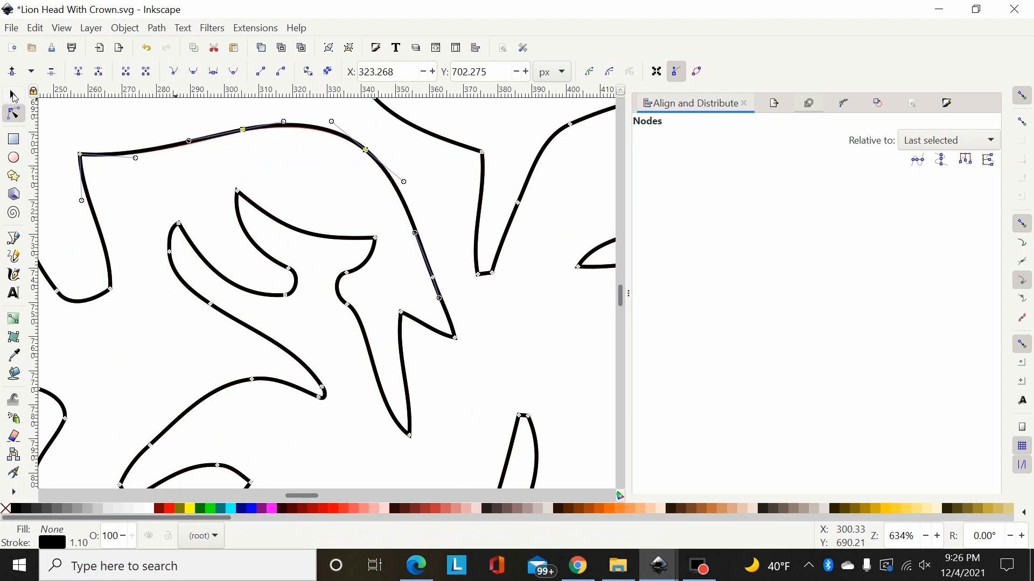
Lower the edited black lion path beneath the red reference copy and delete the red copy
{"action": "left_click", "coordinate": [13, 95]}
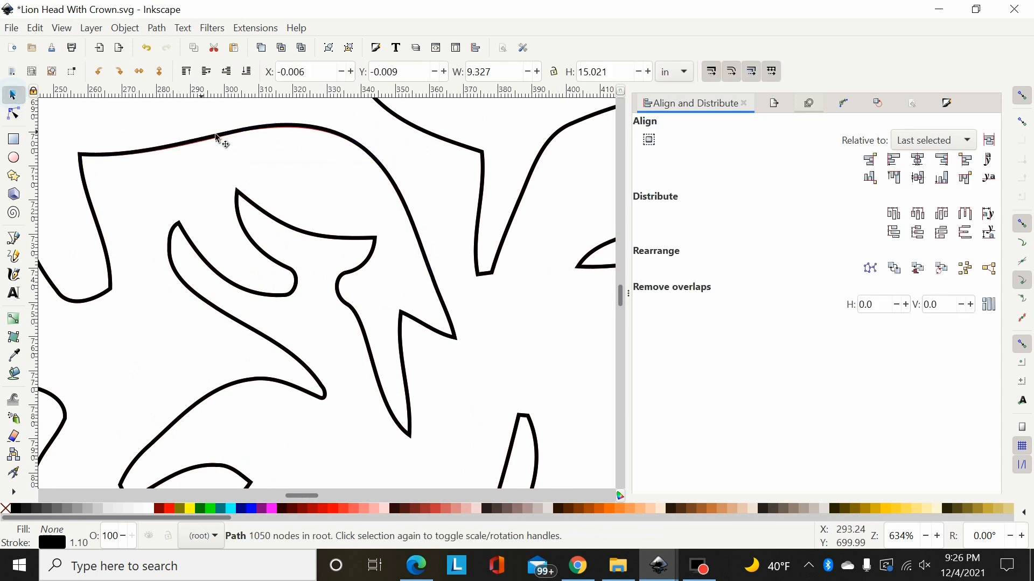
{"action": "key", "text": "Page_Down"}
{"action": "left_click", "coordinate": [245, 139]}
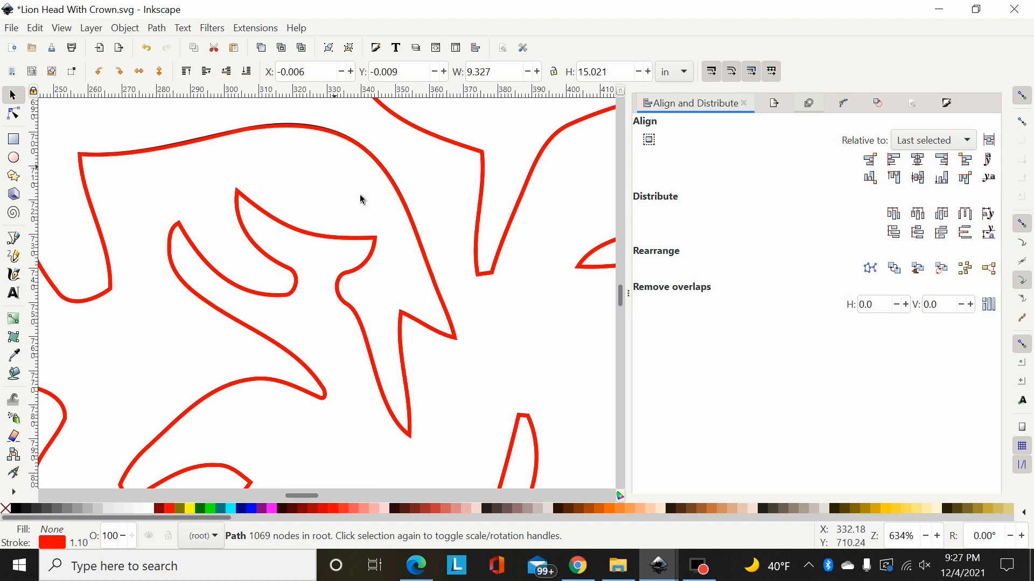
{"action": "key", "text": "Delete"}
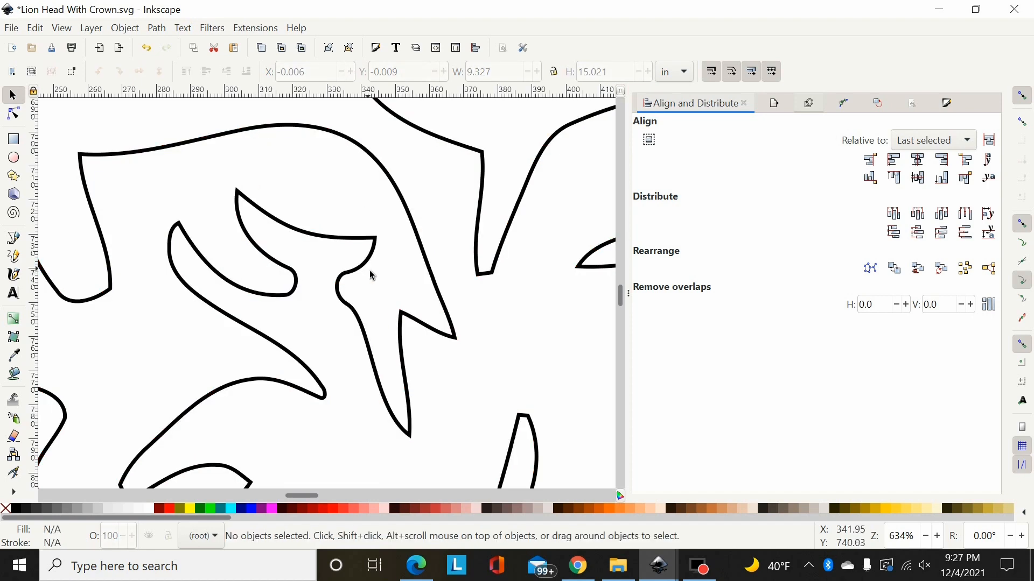
Fill the edited lion path with black and remove its stroke
{"action": "scroll", "coordinate": [371, 276], "scroll_direction": "down", "scroll_amount": 8}
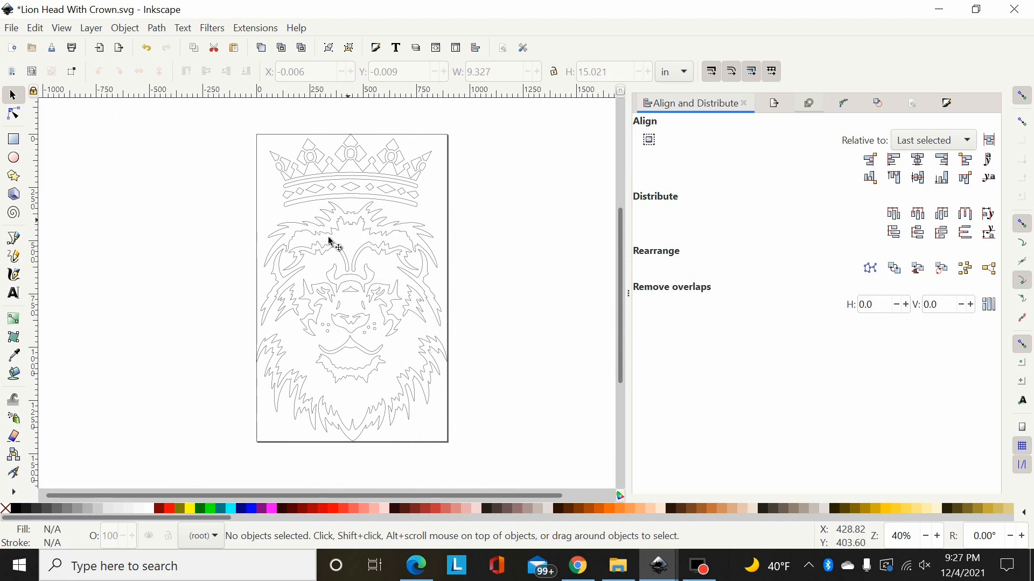
{"action": "left_click", "coordinate": [361, 218]}
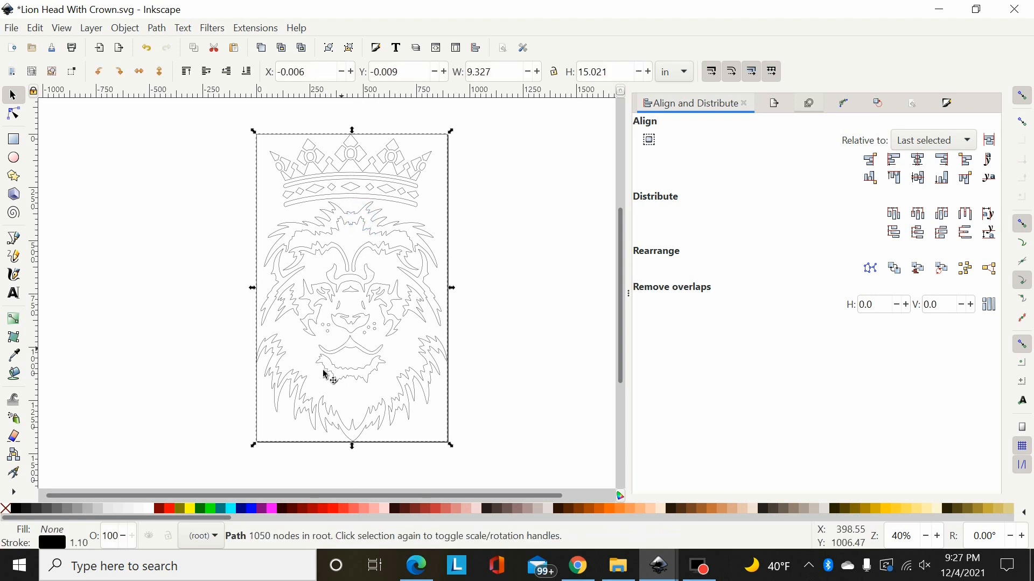
{"action": "left_click", "coordinate": [17, 514]}
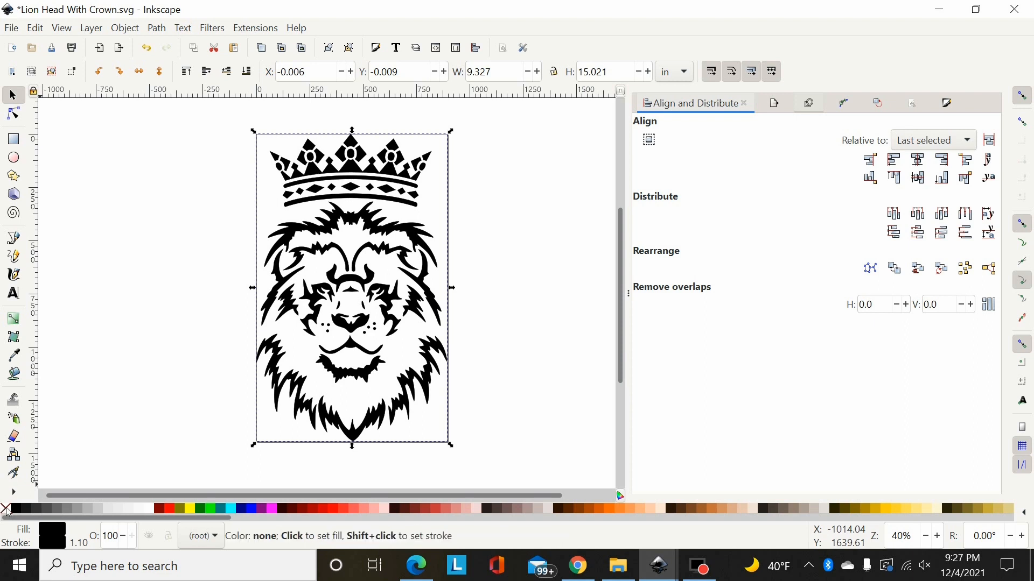
{"action": "left_click", "coordinate": [3, 508], "text": "shift"}
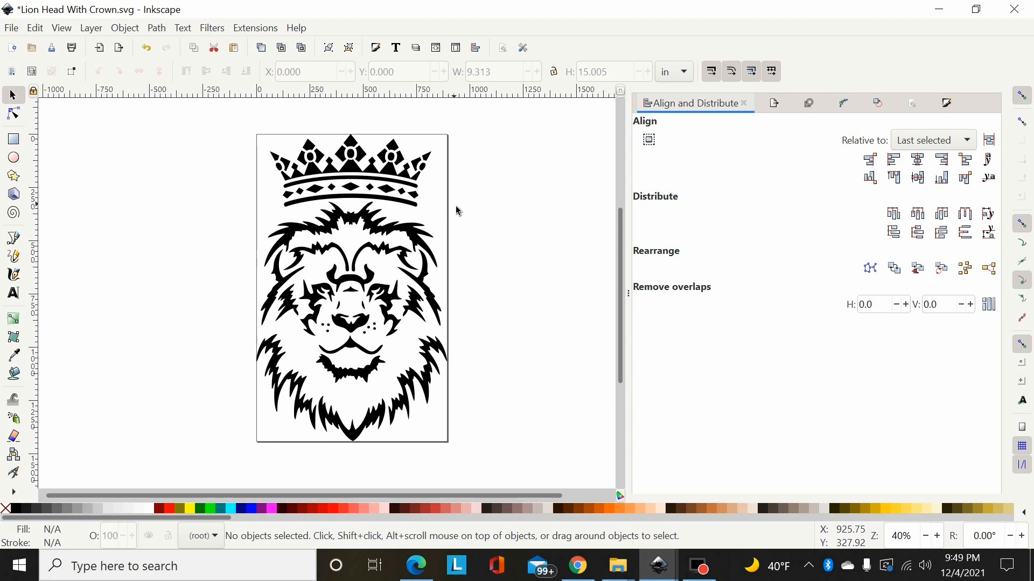
Select the four nodes of the small diamond just left of the crown band's central diamond for node editing
{"action": "key", "text": "plus"}
{"action": "key", "text": "plus"}
{"action": "key", "text": "plus"}
{"action": "key", "text": "plus"}
{"action": "key", "text": "plus"}
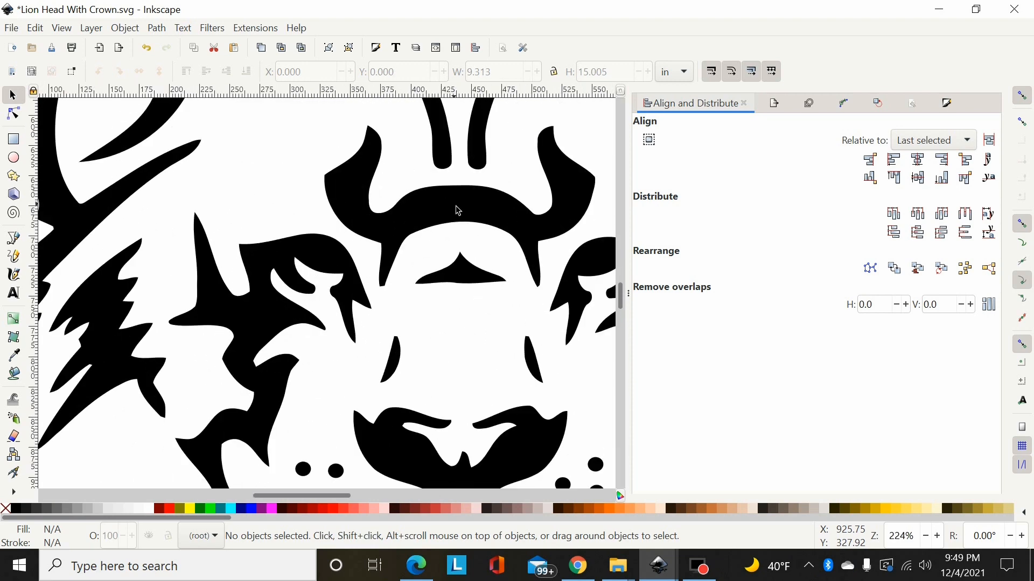
{"action": "scroll", "coordinate": [435, 200], "scroll_direction": "up", "scroll_amount": 10}
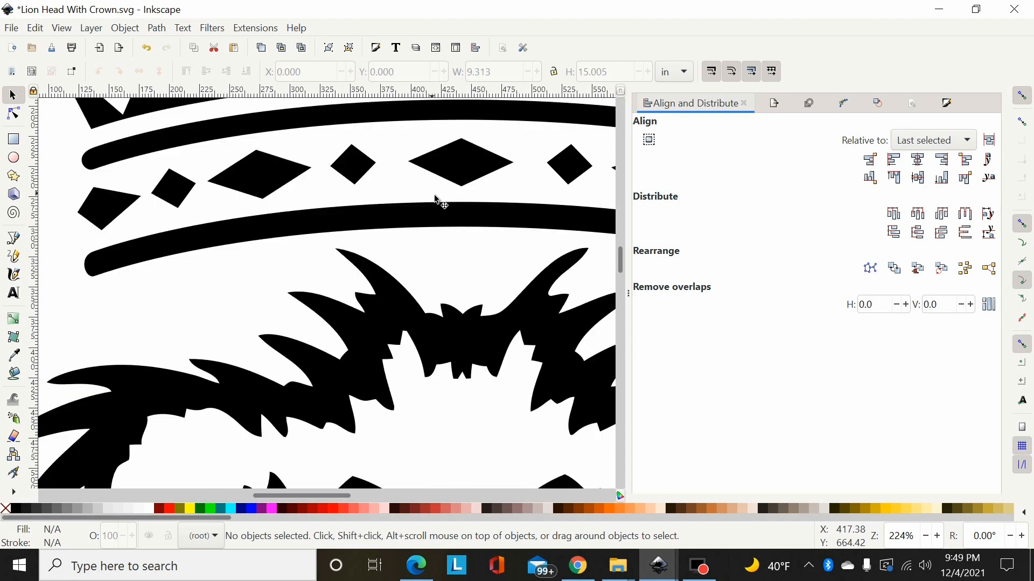
{"action": "scroll", "coordinate": [435, 200], "scroll_direction": "up", "scroll_amount": 3}
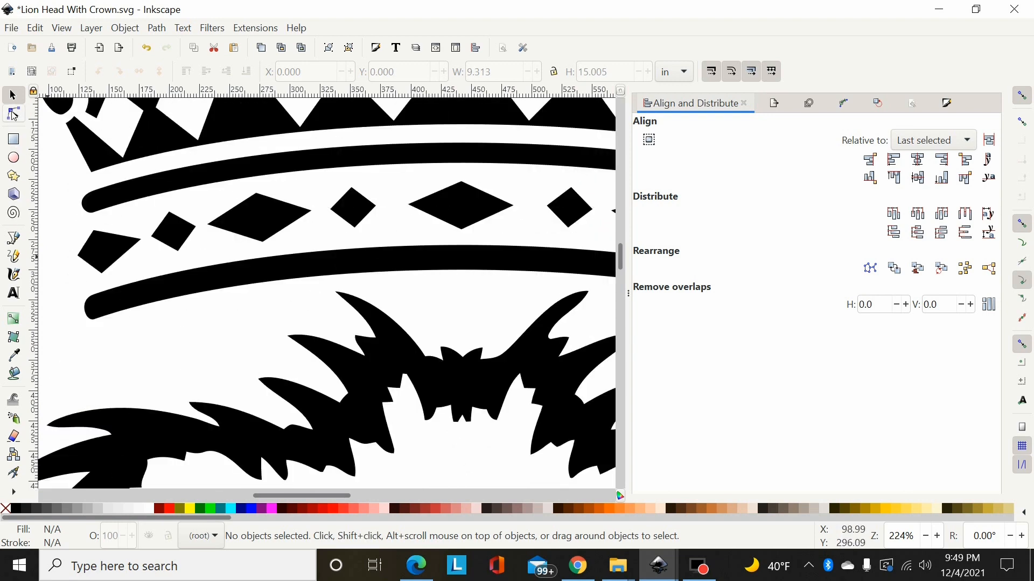
{"action": "left_click", "coordinate": [13, 113]}
{"action": "left_click", "coordinate": [351, 205]}
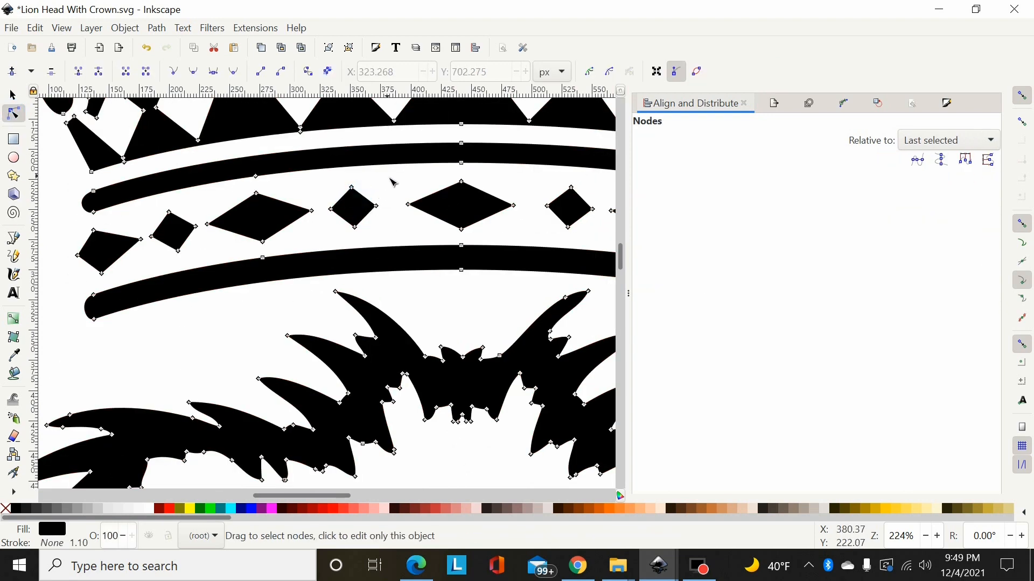
{"action": "key", "text": "plus"}
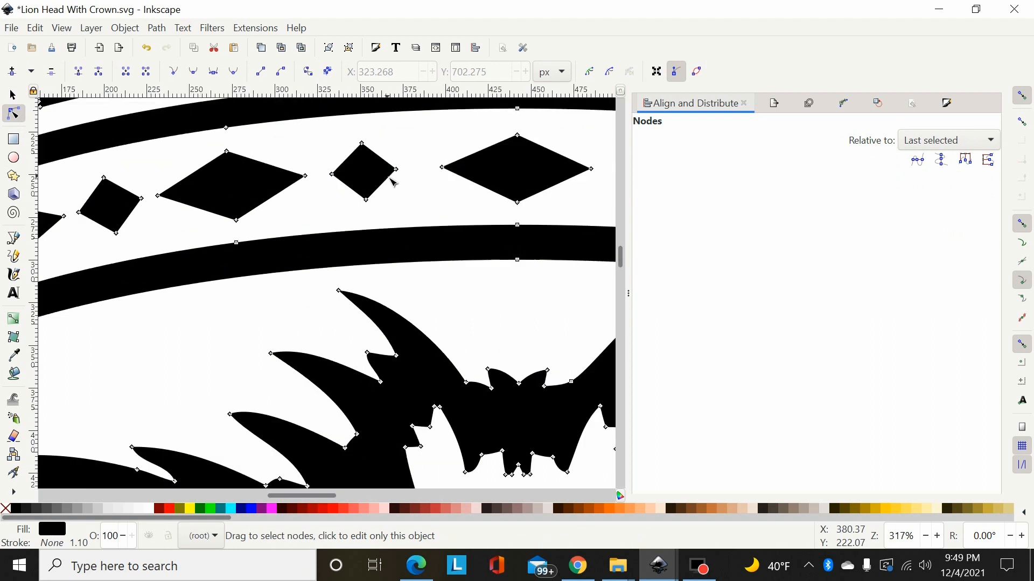
{"action": "scroll", "coordinate": [412, 168], "scroll_direction": "up", "scroll_amount": 2}
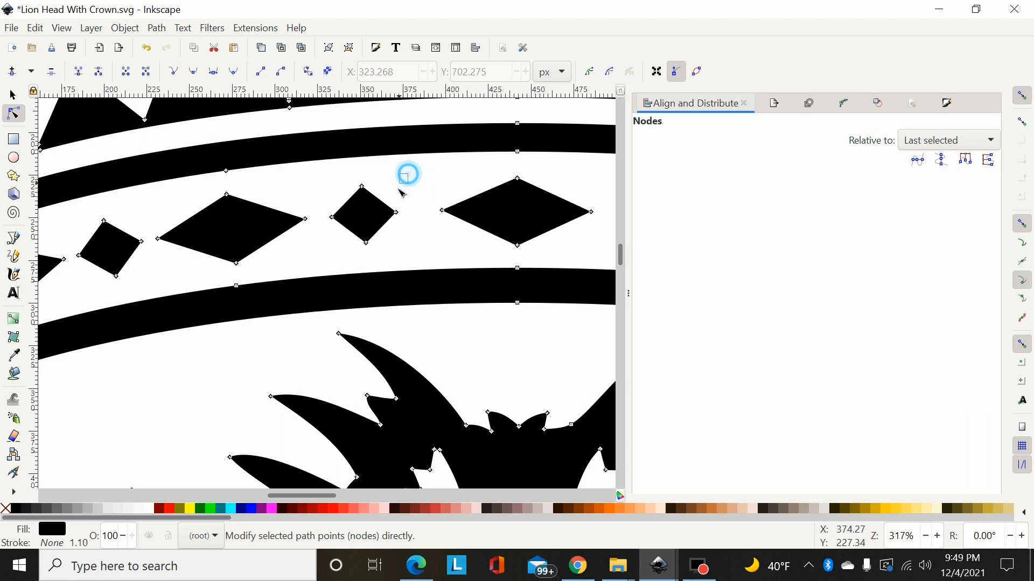
{"action": "left_click_drag", "start_coordinate": [408, 174], "coordinate": [319, 259]}
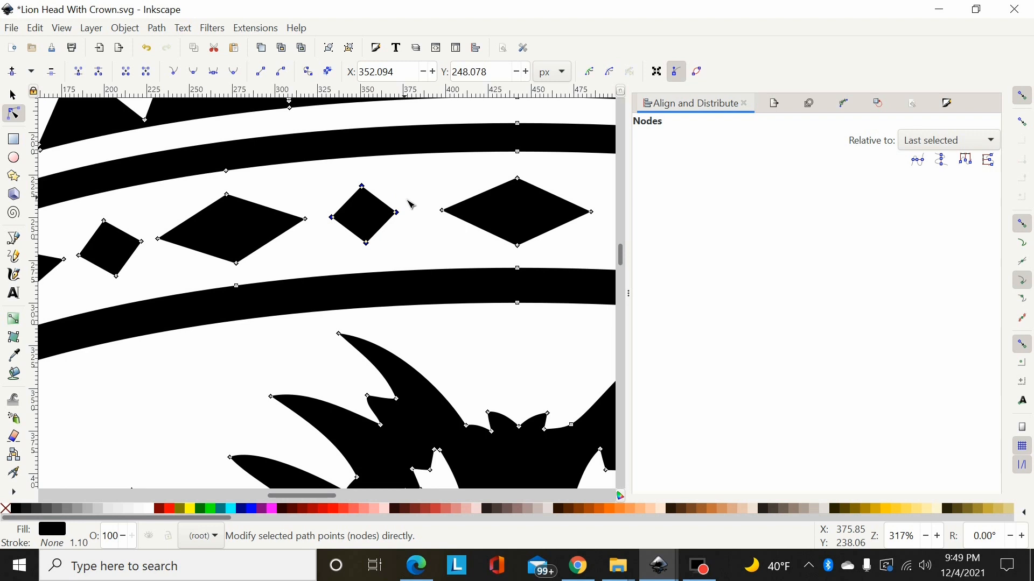
{"action": "key", "text": "minus"}
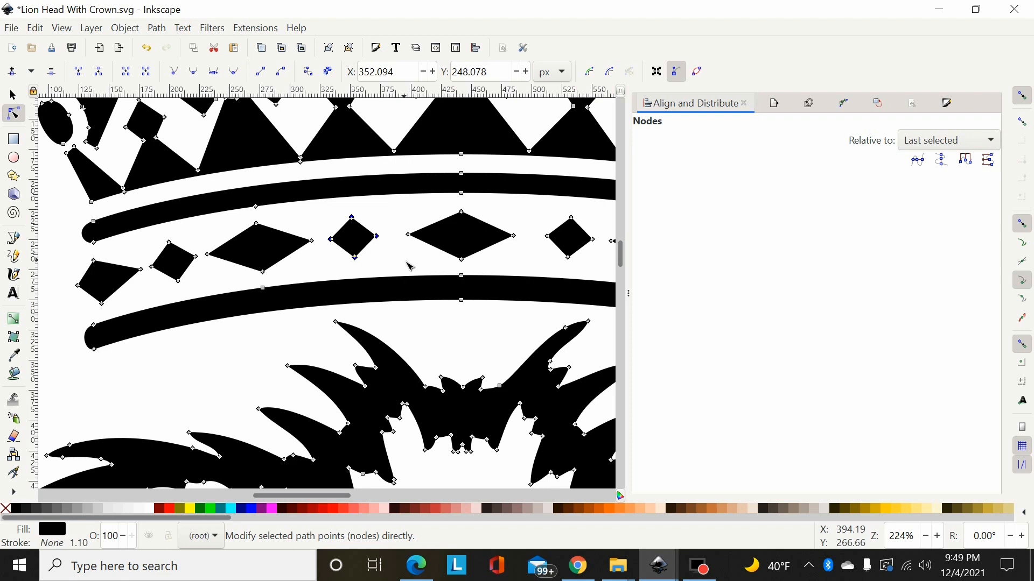
Scale the selected nodes of the small diamond beside the crown band's central diamond down to a clearly smaller size
{"action": "key", "text": "comma"}
{"action": "key", "text": "comma"}
{"action": "key", "text": "comma"}
{"action": "key", "text": "comma"}
{"action": "key", "text": "comma"}
{"action": "key", "text": "comma"}
{"action": "key", "text": "comma"}
{"action": "key", "text": "comma"}
{"action": "key", "text": "comma"}
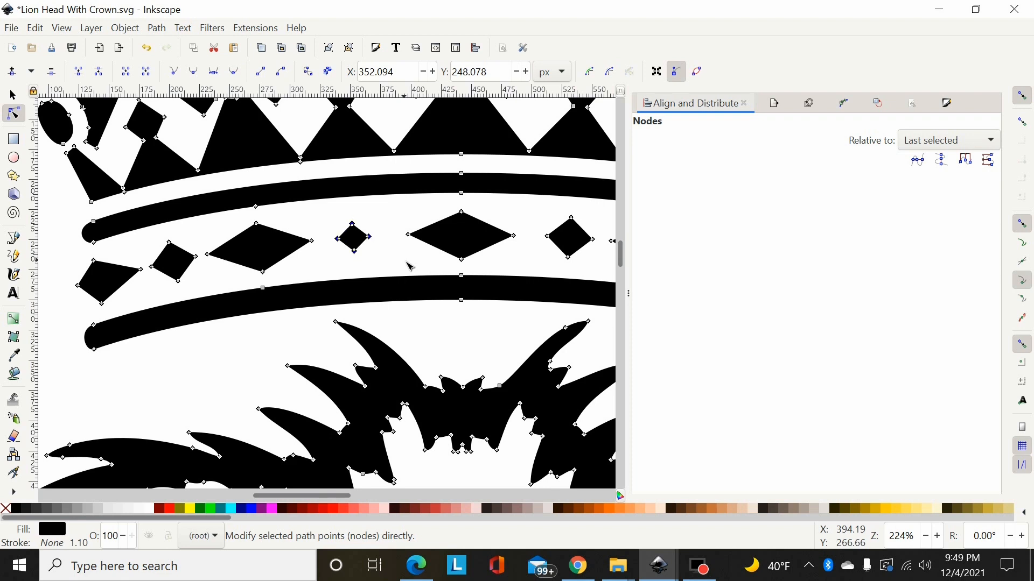
{"action": "key", "text": "comma"}
Scale the same small diamond up in small increments until it is slightly larger than its matching diamond on the opposite side
{"action": "key", "text": "period"}
{"action": "key", "text": "period"}
{"action": "key", "text": "period"}
{"action": "key", "text": "period"}
{"action": "key", "text": "period"}
{"action": "key", "text": "period"}
{"action": "key", "text": "period"}
{"action": "key", "text": "period"}
{"action": "key", "text": "period"}
{"action": "key", "text": "period"}
{"action": "key", "text": "period"}
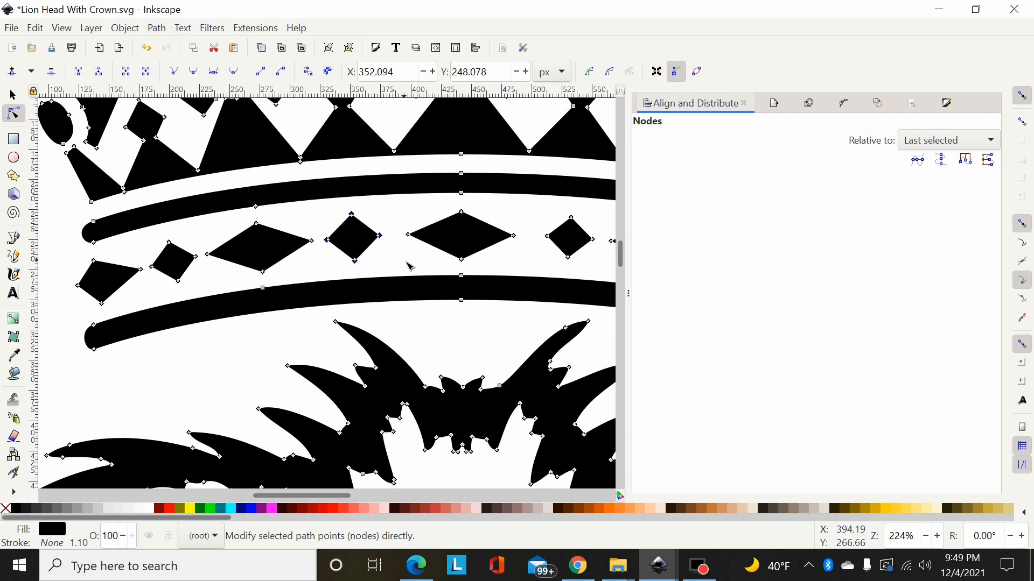
Shrink the small diamond again, enlarge it back to nearly its matching diamond's size, and deselect its nodes
{"action": "key", "text": "comma"}
{"action": "key", "text": "comma"}
{"action": "key", "text": "comma"}
{"action": "key", "text": "comma"}
{"action": "key", "text": "comma"}
{"action": "key", "text": "comma"}
{"action": "key", "text": "comma"}
{"action": "key", "text": "comma"}
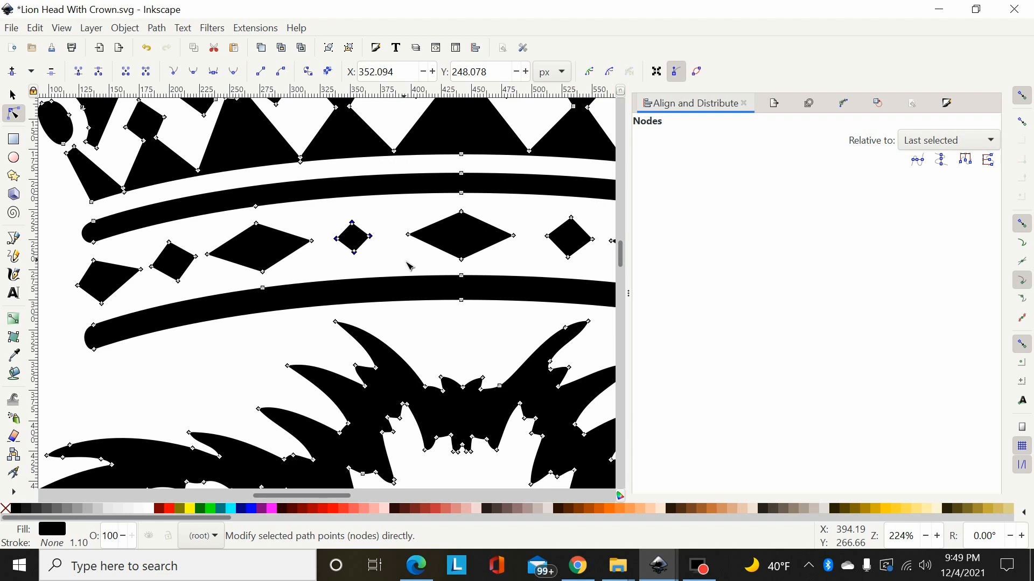
{"action": "key", "text": "period"}
{"action": "key", "text": "period"}
{"action": "left_click", "coordinate": [396, 210]}
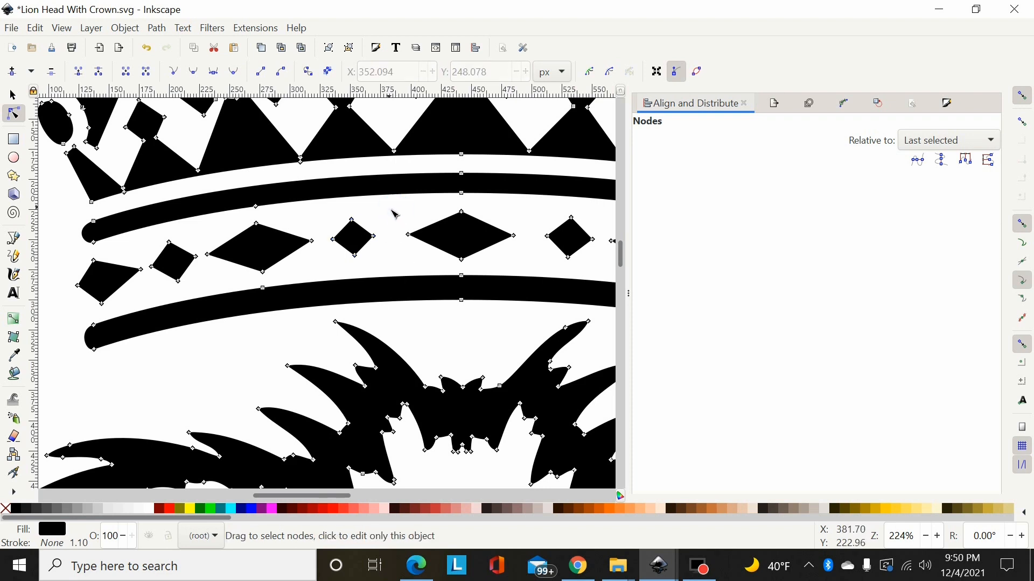
Select the four nodes of the small diamond just left of the central diamond and rotate them counterclockwise
{"action": "left_click_drag", "start_coordinate": [389, 208], "coordinate": [329, 270]}
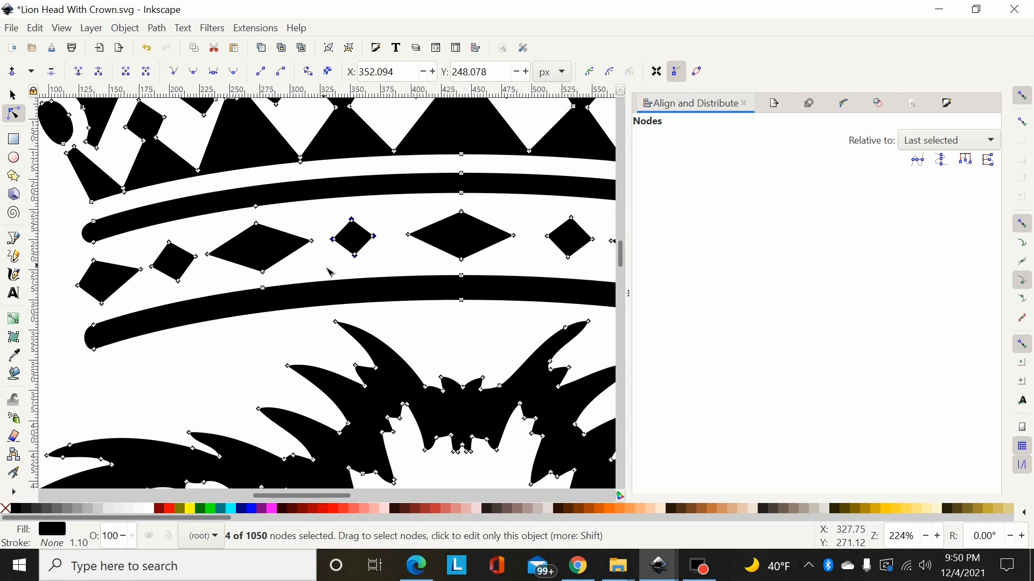
{"action": "key", "text": "bracketleft"}
{"action": "key", "text": "bracketleft"}
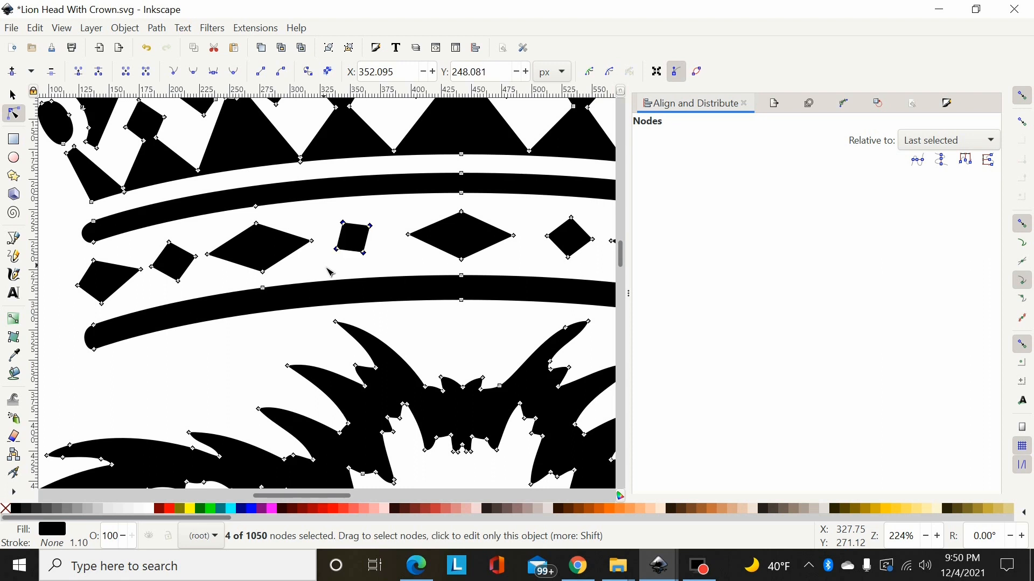
{"action": "key", "text": "bracketleft"}
Rotate the small diamond clockwise past upright, and bring it back to its original orientation
{"action": "key", "text": "bracketright"}
{"action": "key", "text": "bracketright"}
{"action": "key", "text": "bracketright"}
{"action": "key", "text": "bracketright"}
{"action": "key", "text": "bracketright"}
{"action": "key", "text": "bracketright"}
{"action": "key", "text": "bracketleft"}
{"action": "key", "text": "bracketleft"}
{"action": "key", "text": "bracketleft"}
{"action": "key", "text": "bracketleft"}
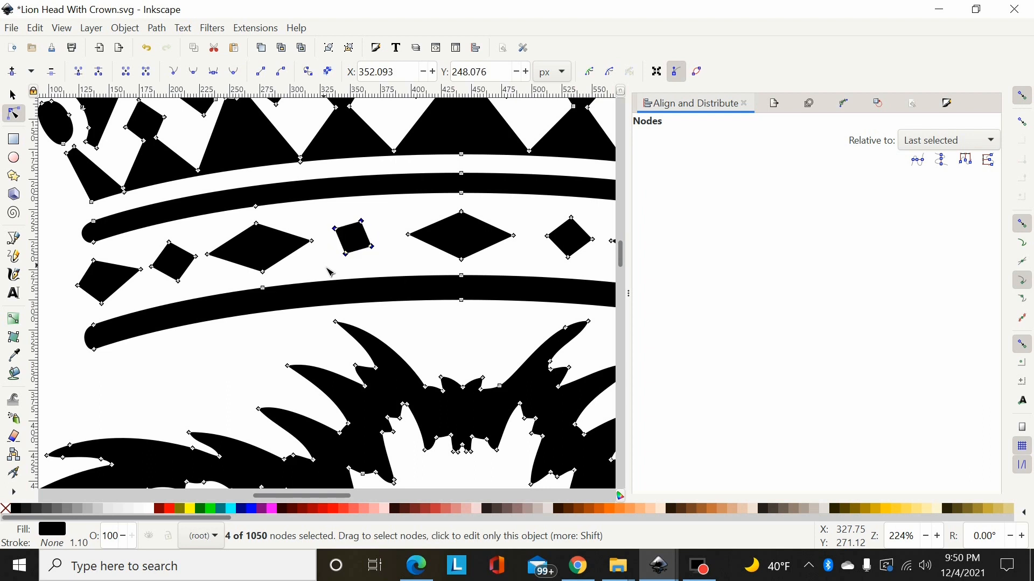
{"action": "key", "text": "bracketright"}
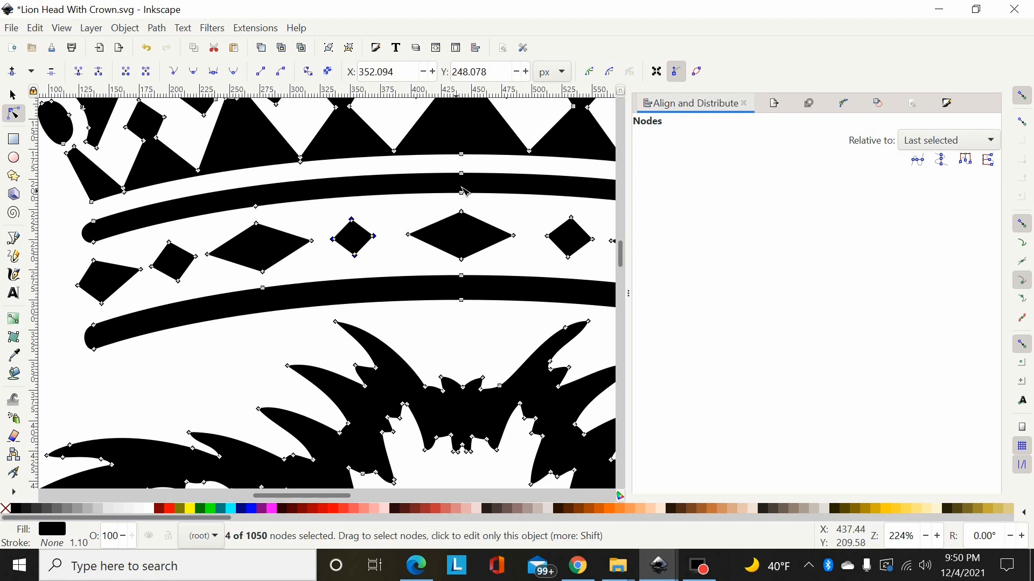
Delete the three nodes forming the small notch in the lower edge of the central mane tuft below the crown
{"action": "scroll", "coordinate": [516, 249], "scroll_direction": "up", "scroll_amount": 5}
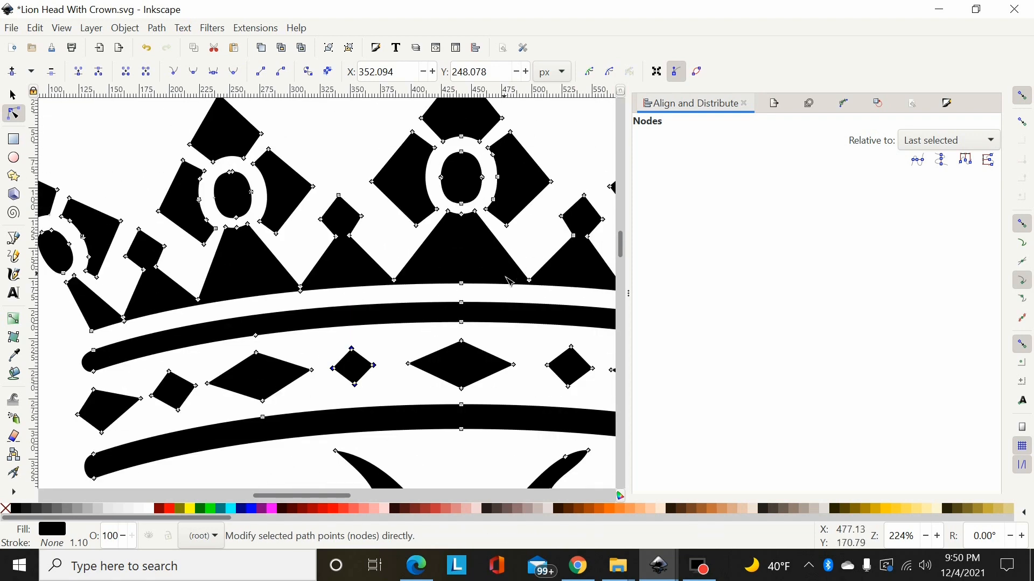
{"action": "scroll", "coordinate": [516, 305], "scroll_direction": "down", "scroll_amount": 10}
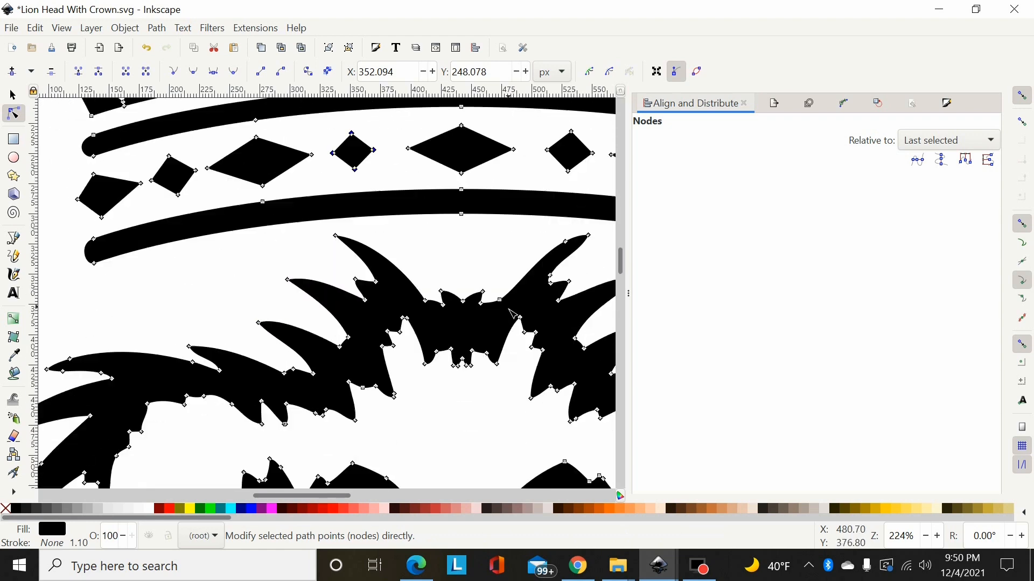
{"action": "scroll", "coordinate": [340, 495], "scroll_direction": "right", "scroll_amount": 5}
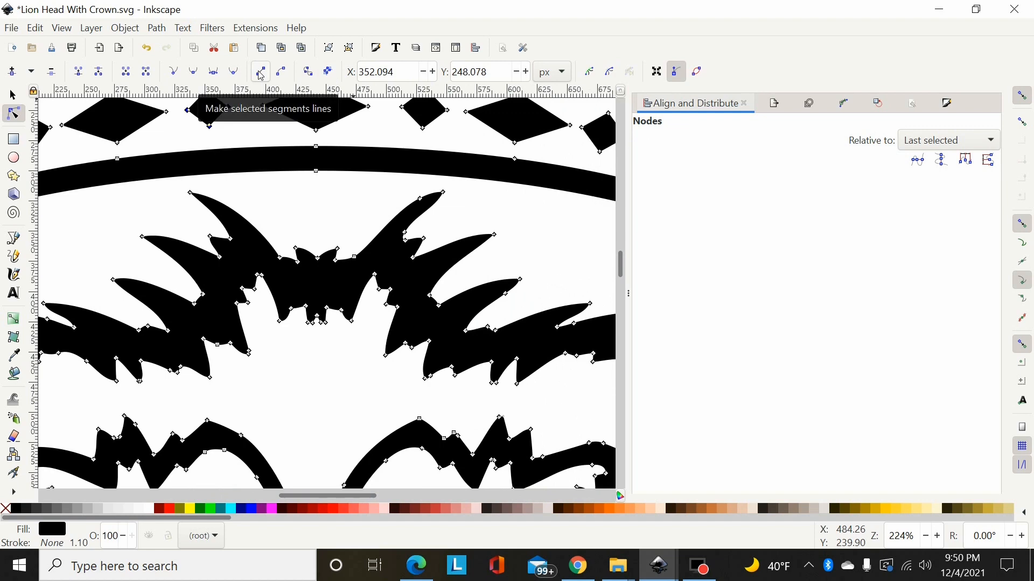
{"action": "scroll", "coordinate": [323, 184], "scroll_direction": "down", "scroll_amount": 4}
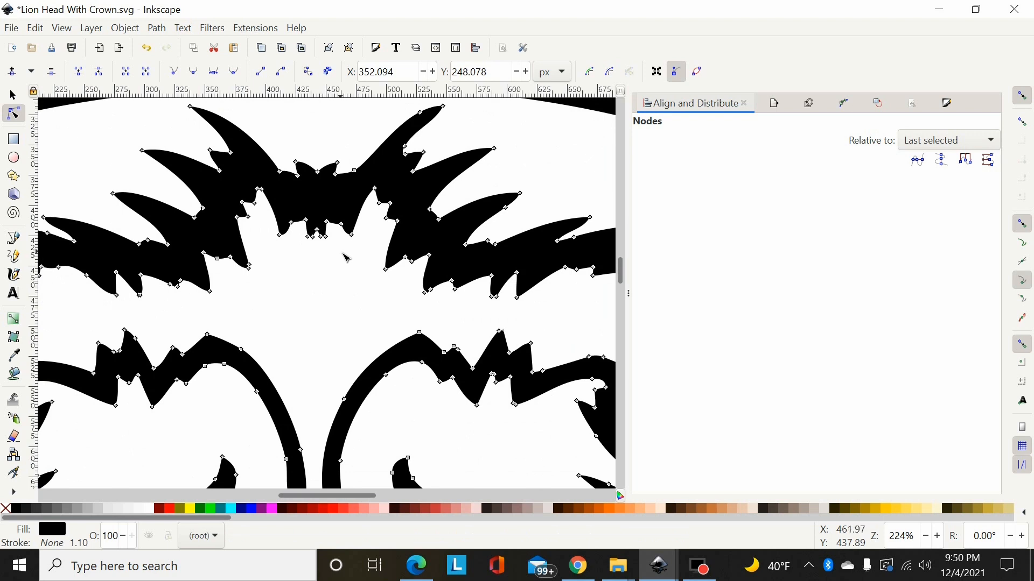
{"action": "scroll", "coordinate": [334, 248], "scroll_direction": "up", "scroll_amount": 6}
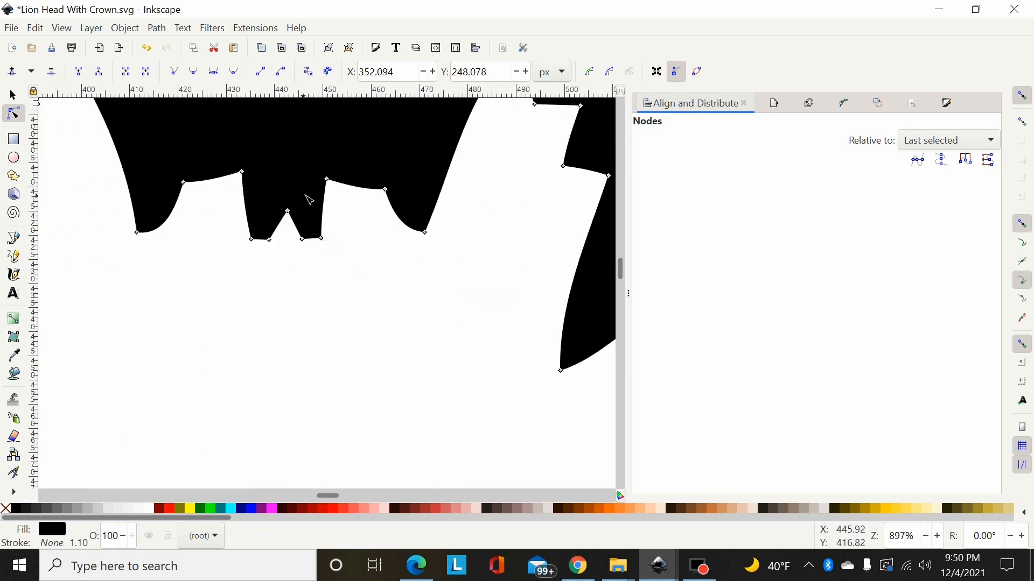
{"action": "left_click_drag", "start_coordinate": [308, 189], "coordinate": [268, 250]}
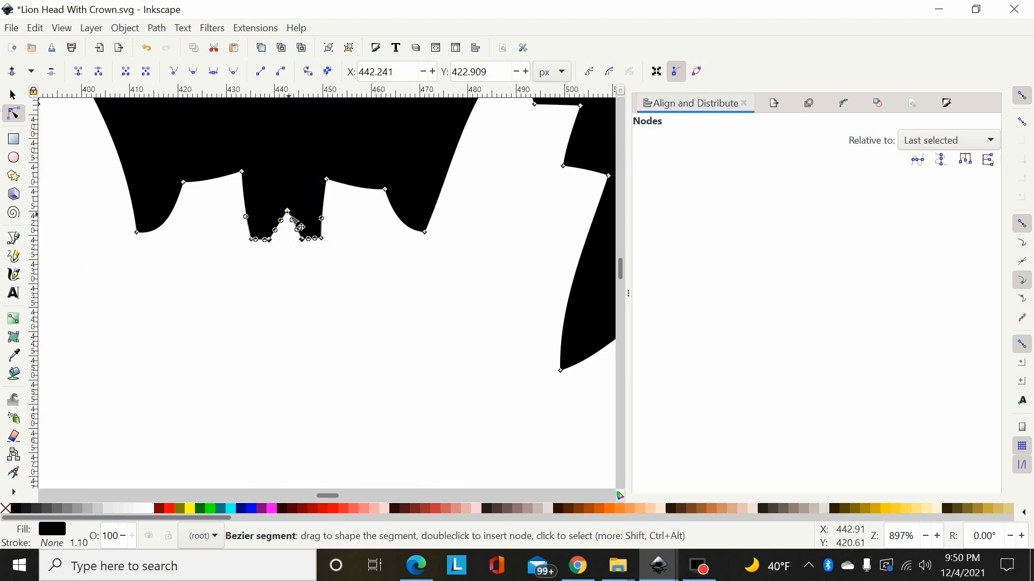
{"action": "key", "text": "Delete"}
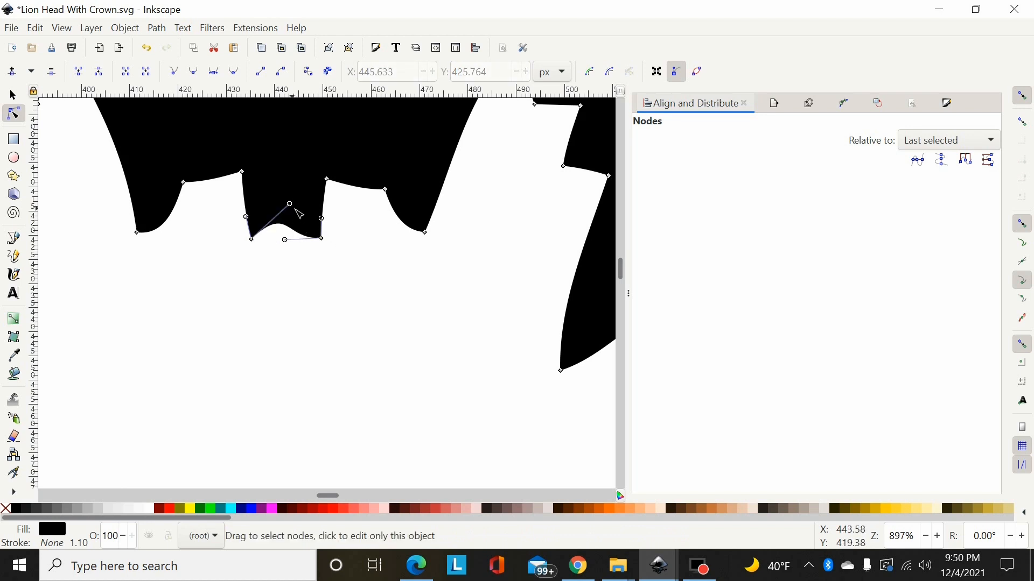
Flatten the lower edge of the tuft's central tip and make the segment between its two corner nodes a straight line
{"action": "left_click_drag", "start_coordinate": [291, 205], "coordinate": [300, 240]}
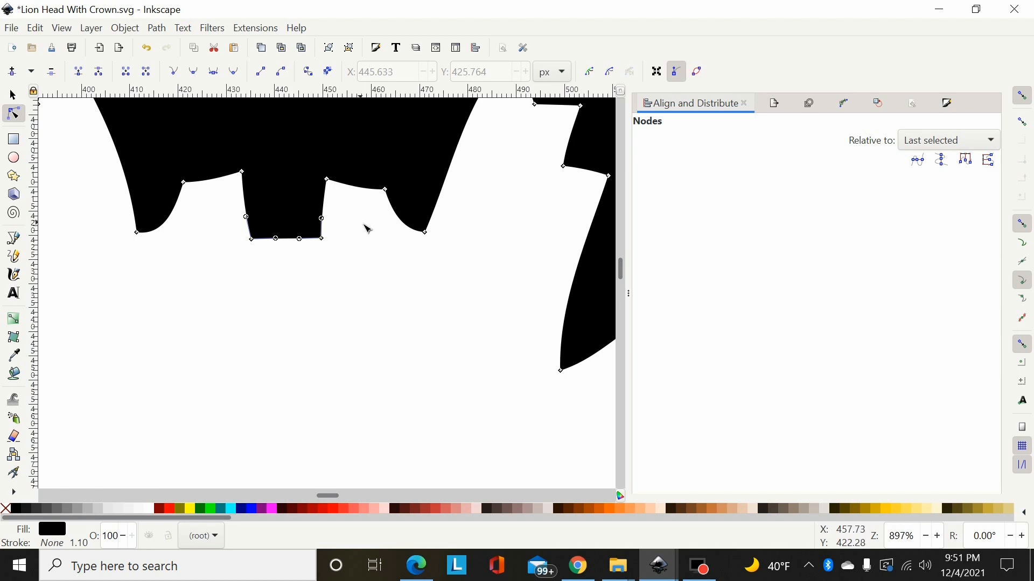
{"action": "left_click_drag", "start_coordinate": [359, 221], "coordinate": [214, 250]}
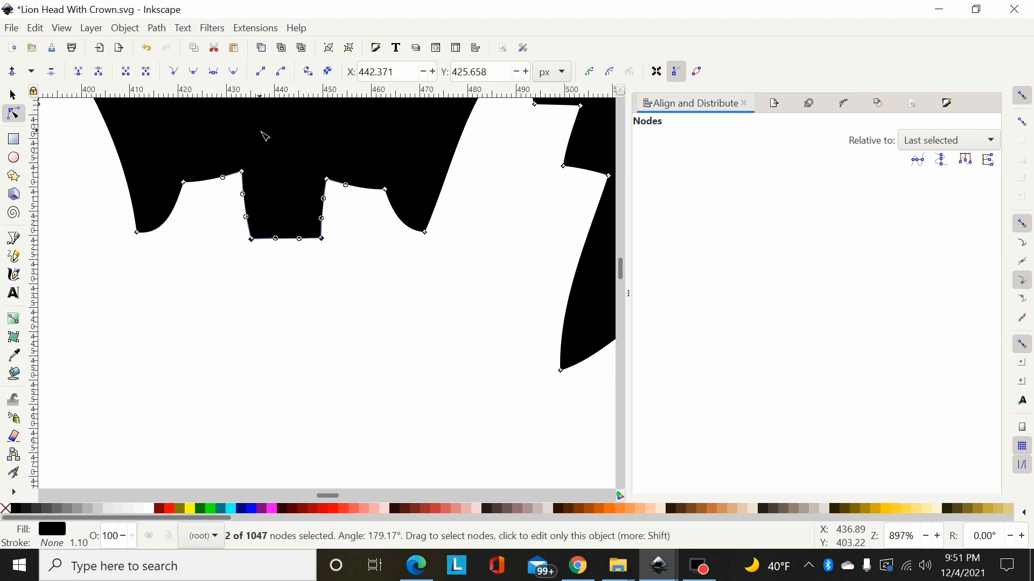
{"action": "left_click", "coordinate": [216, 219]}
{"action": "left_click", "coordinate": [262, 72]}
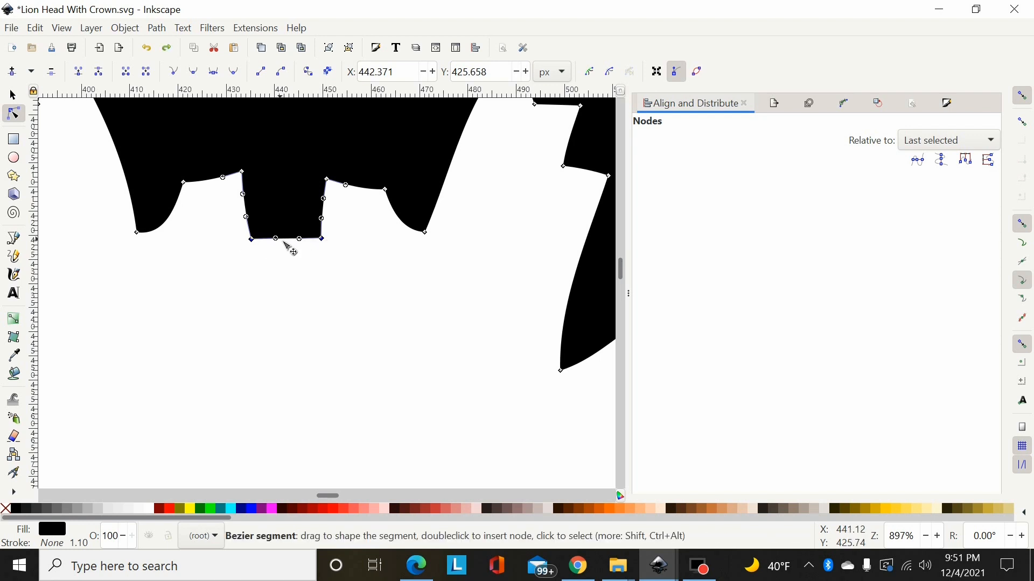
{"action": "key", "text": "ctrl+z"}
{"action": "left_click", "coordinate": [262, 72]}
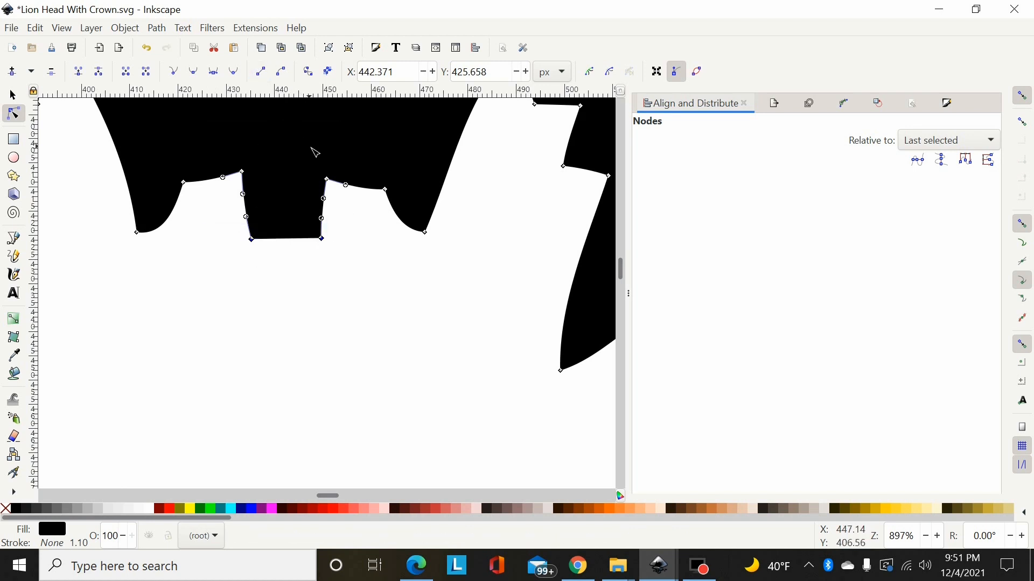